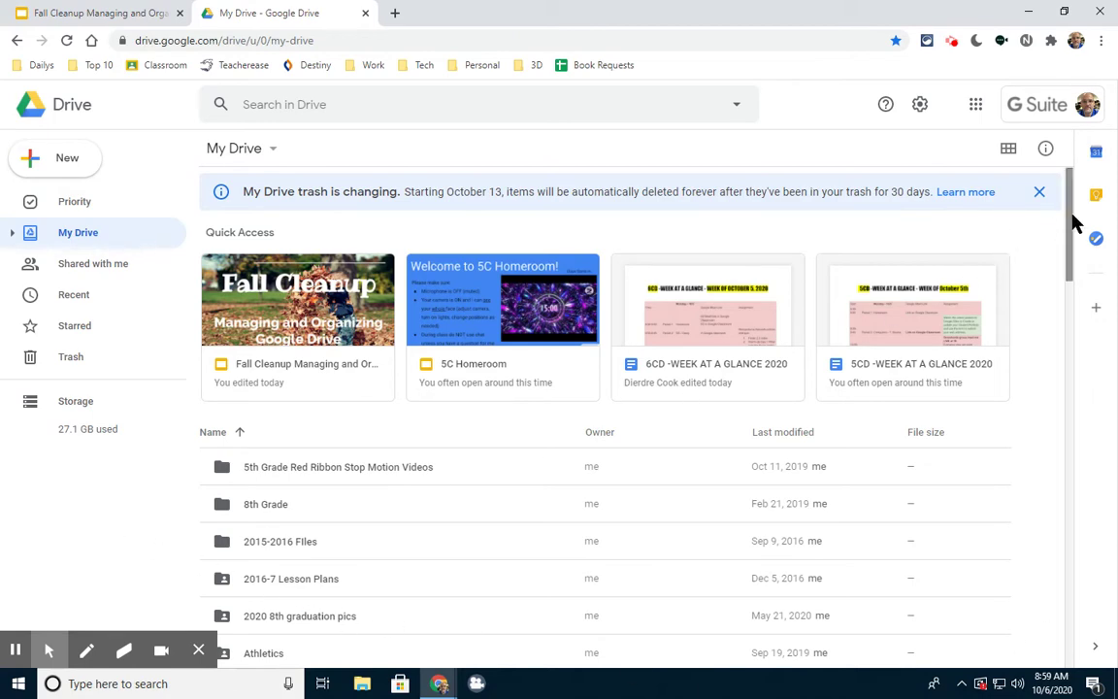
Step: Browse the My Drive list through its folders and loose files down to the 2019 and 2020 documents
drag(1074, 218, 1035, 595)
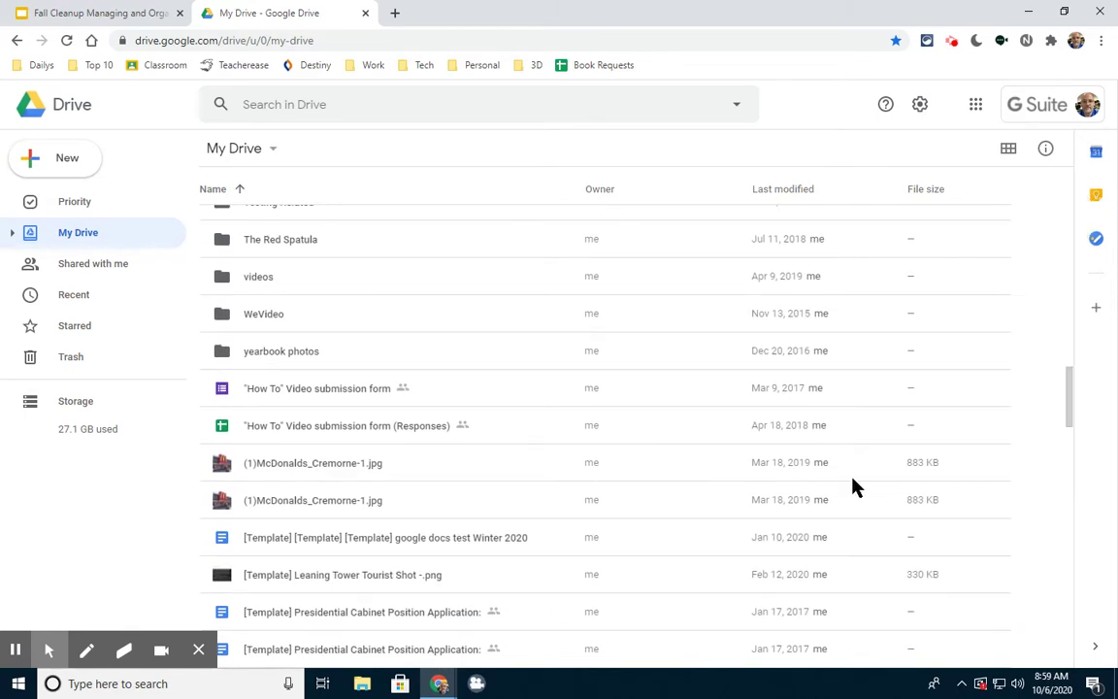
scroll(853, 486, down, 15)
scroll(827, 443, down, 20)
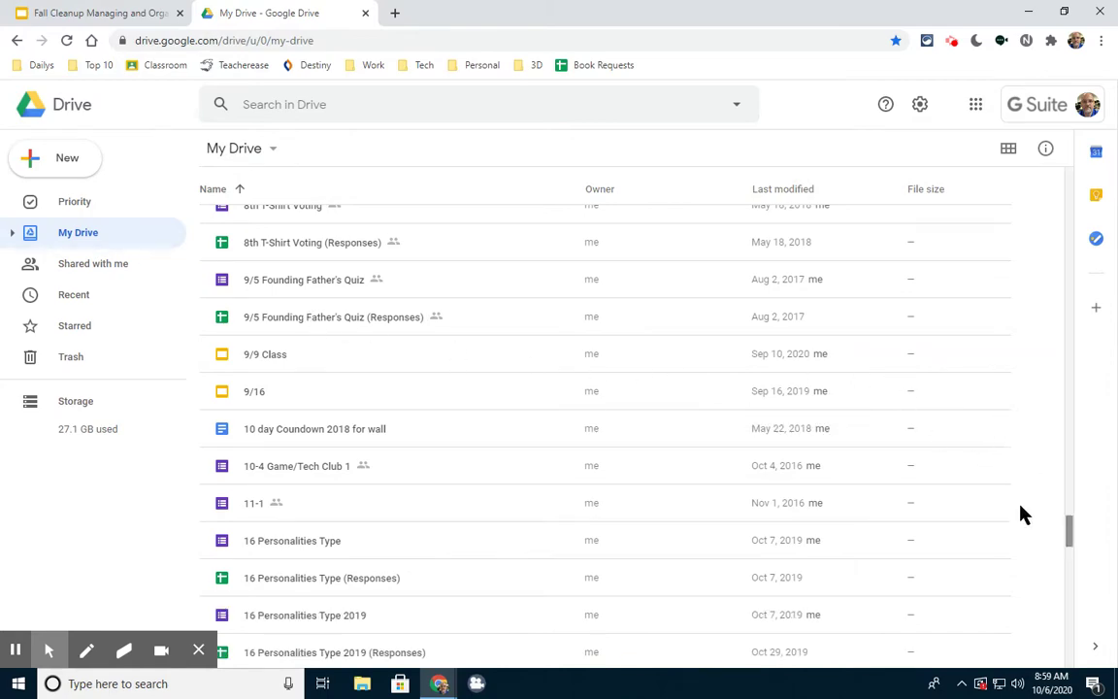
scroll(399, 332, down, 10)
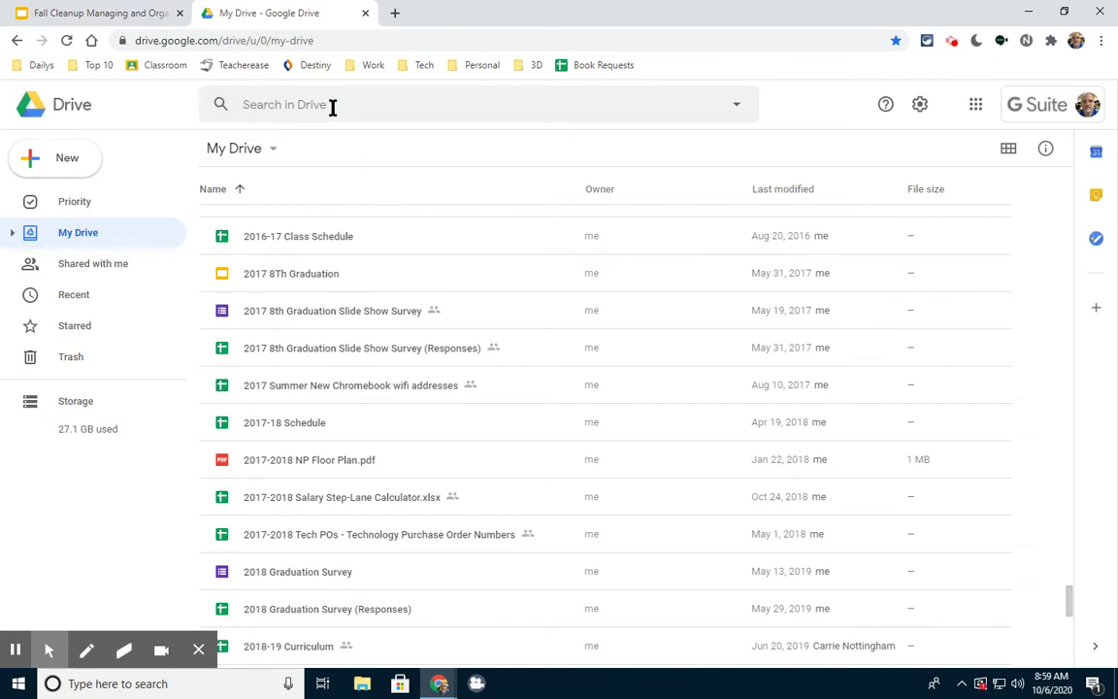
scroll(379, 412, down, 4)
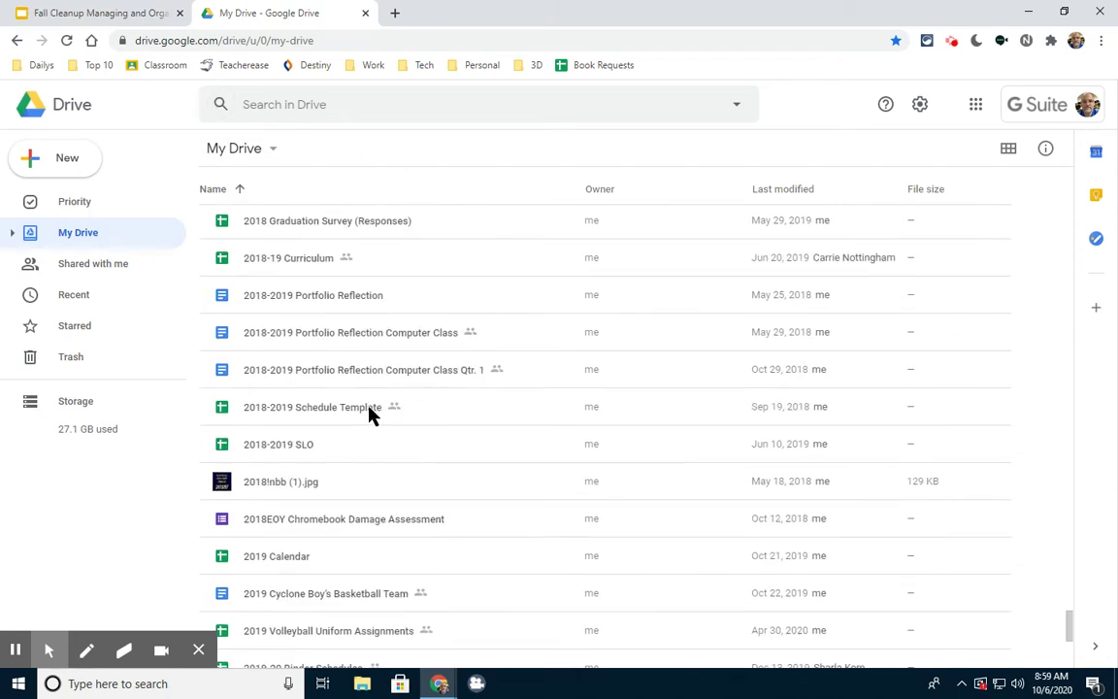
click(379, 407)
scroll(379, 408, down, 4)
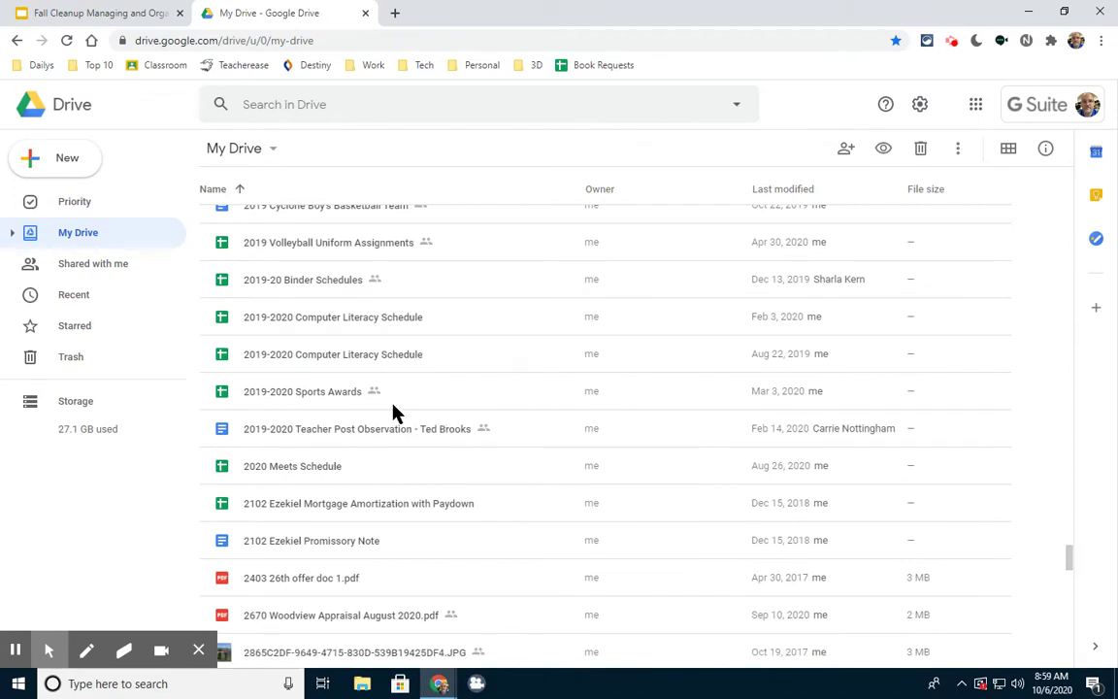
Step: Search Drive for the keyword "lease" and look through the matching files
click(370, 103)
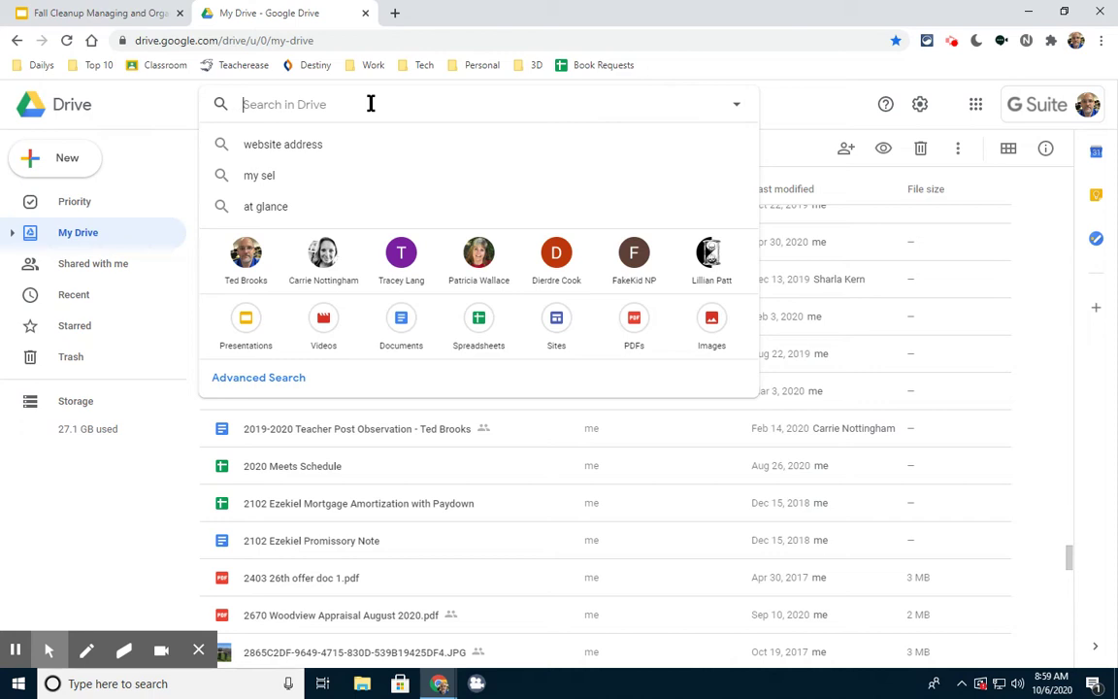
text(lease)
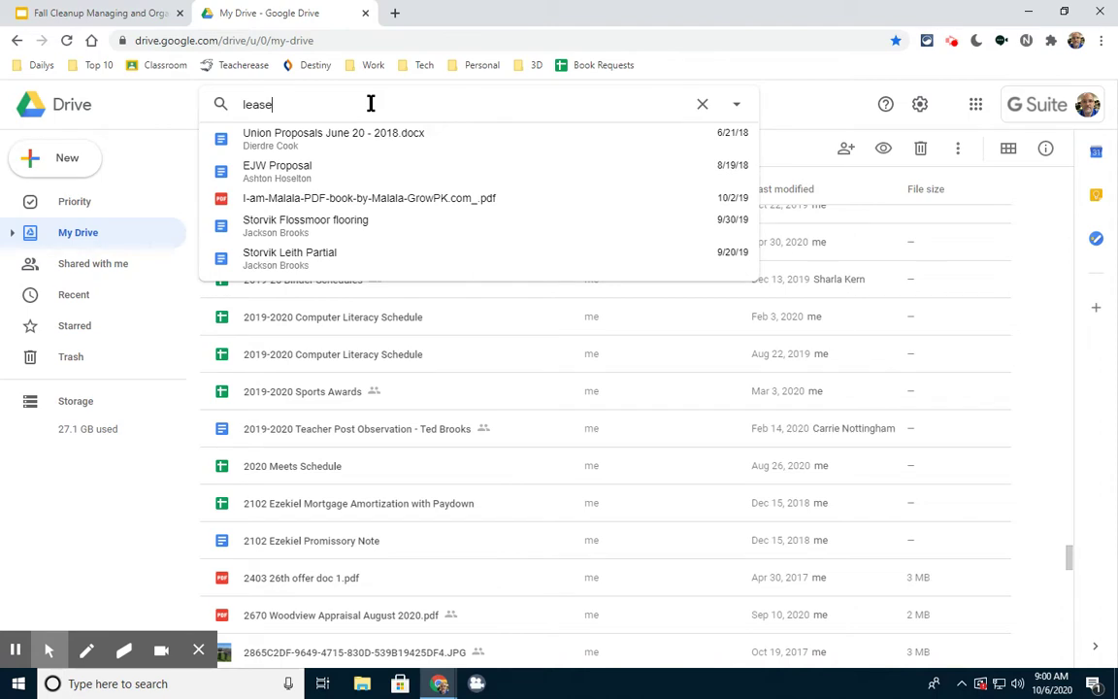
key(Return)
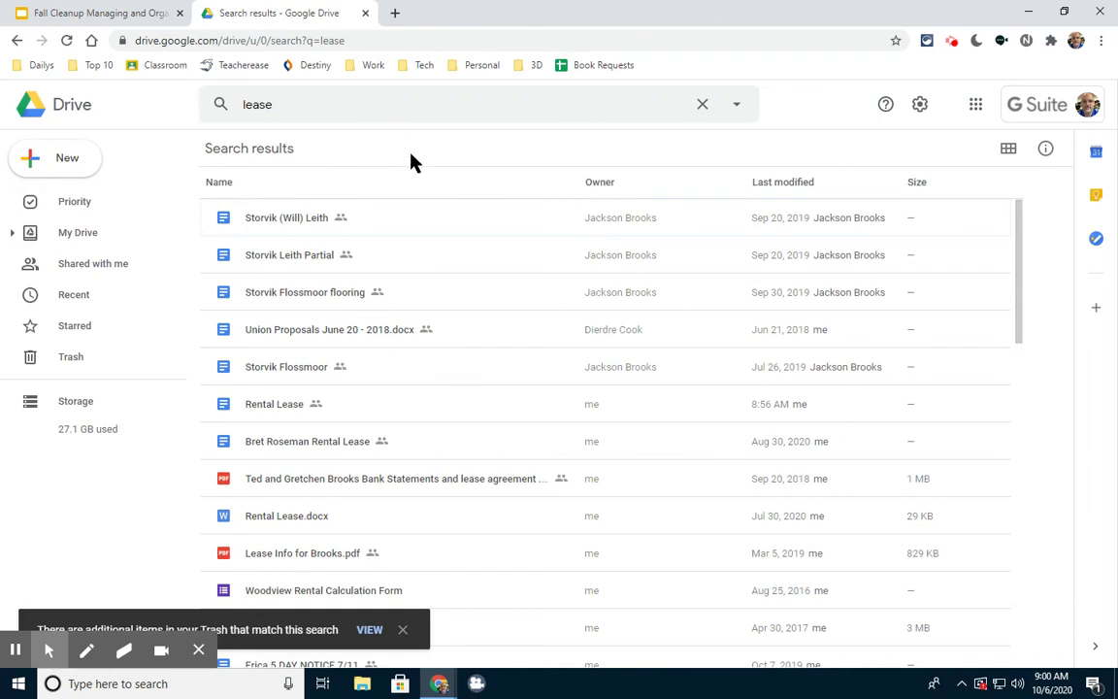
scroll(461, 384, down, 2)
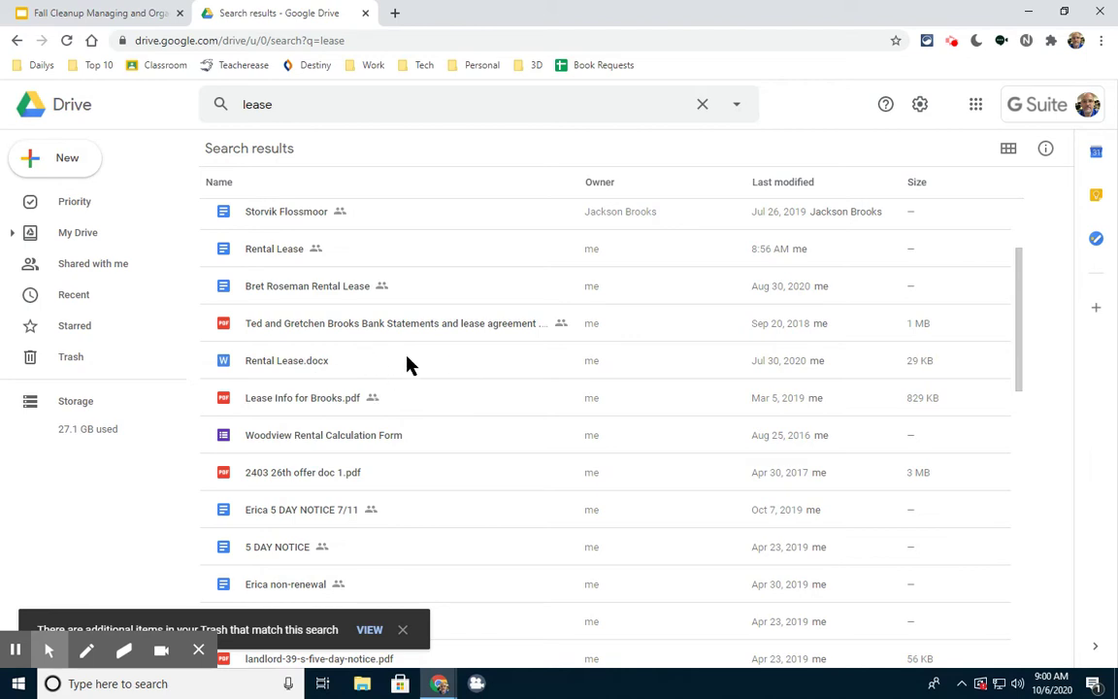
scroll(407, 364, up, 2)
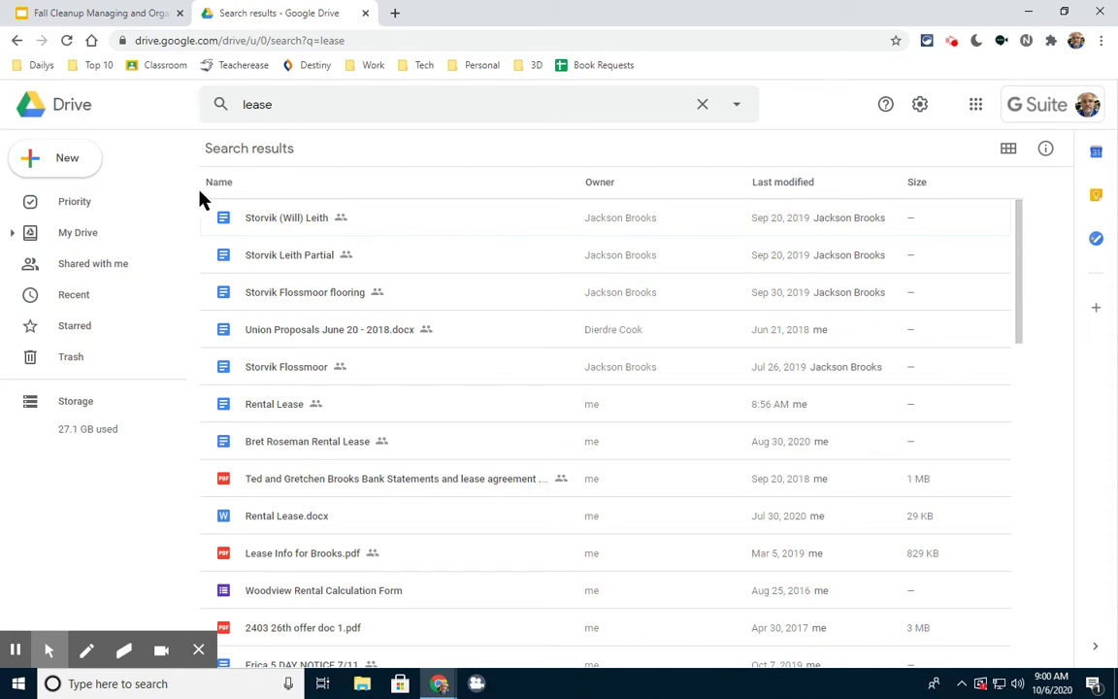
Step: Open the Recent files and review the entries from today, yesterday and last week
click(76, 301)
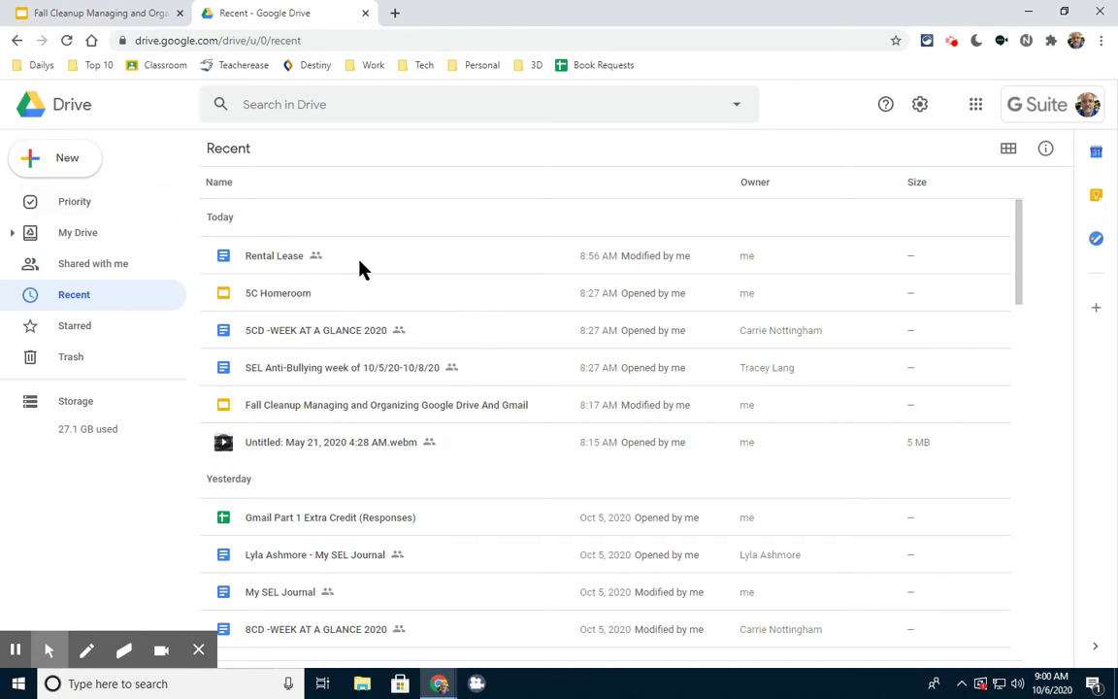
scroll(456, 512, down, 3)
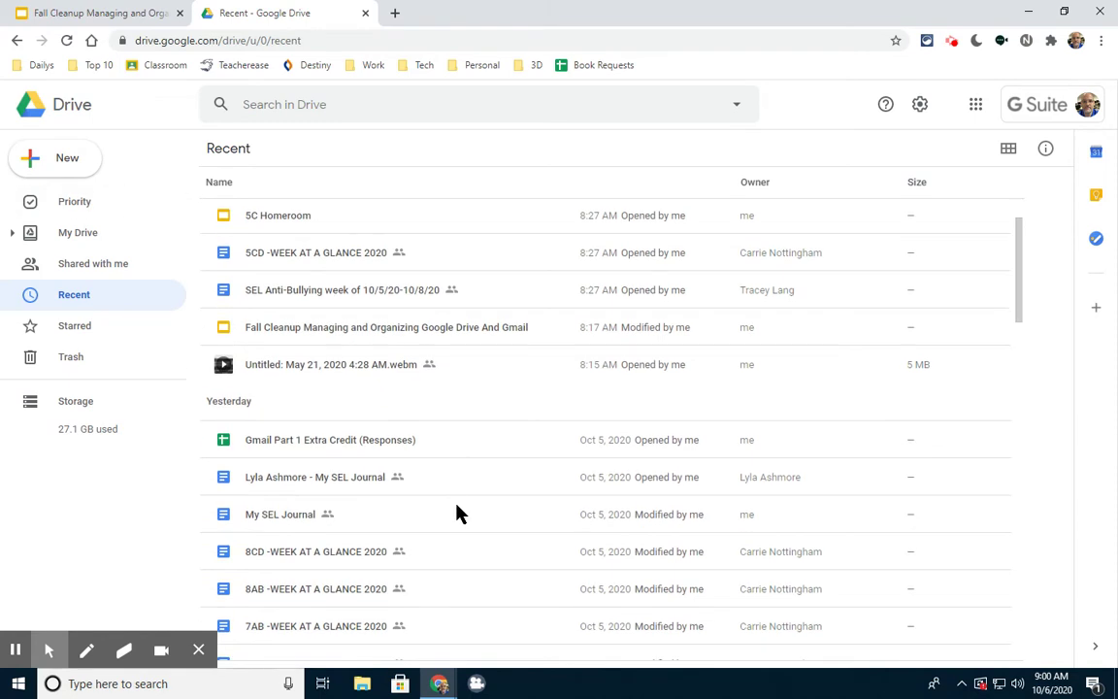
scroll(459, 511, down, 5)
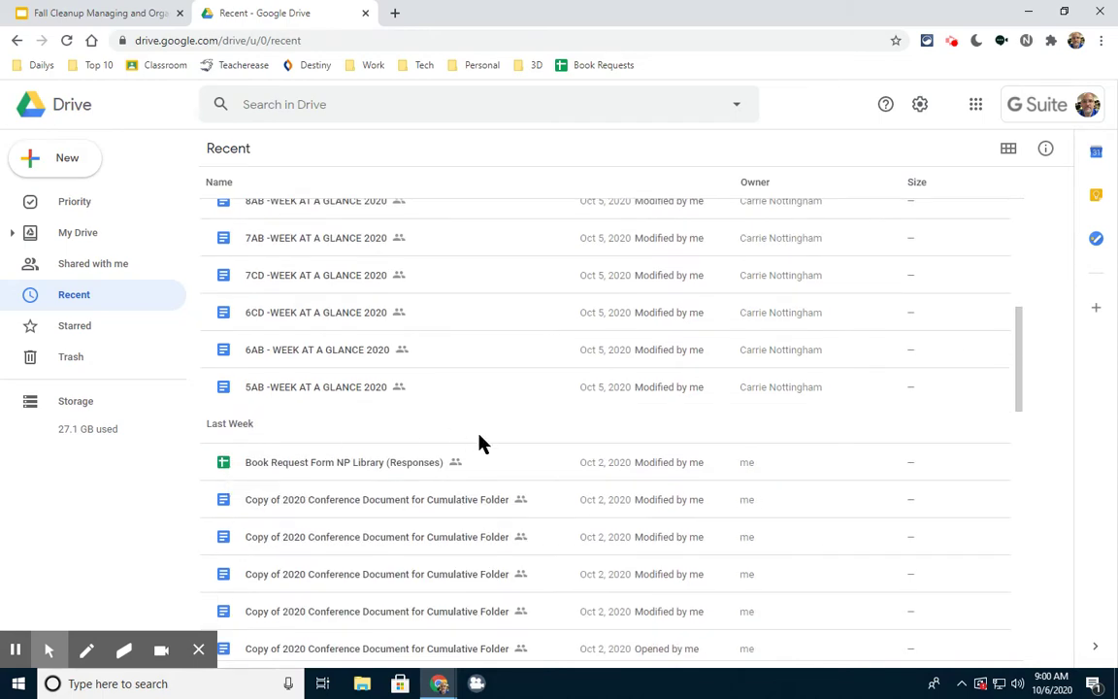
scroll(482, 445, down, 3)
scroll(407, 327, up, 10)
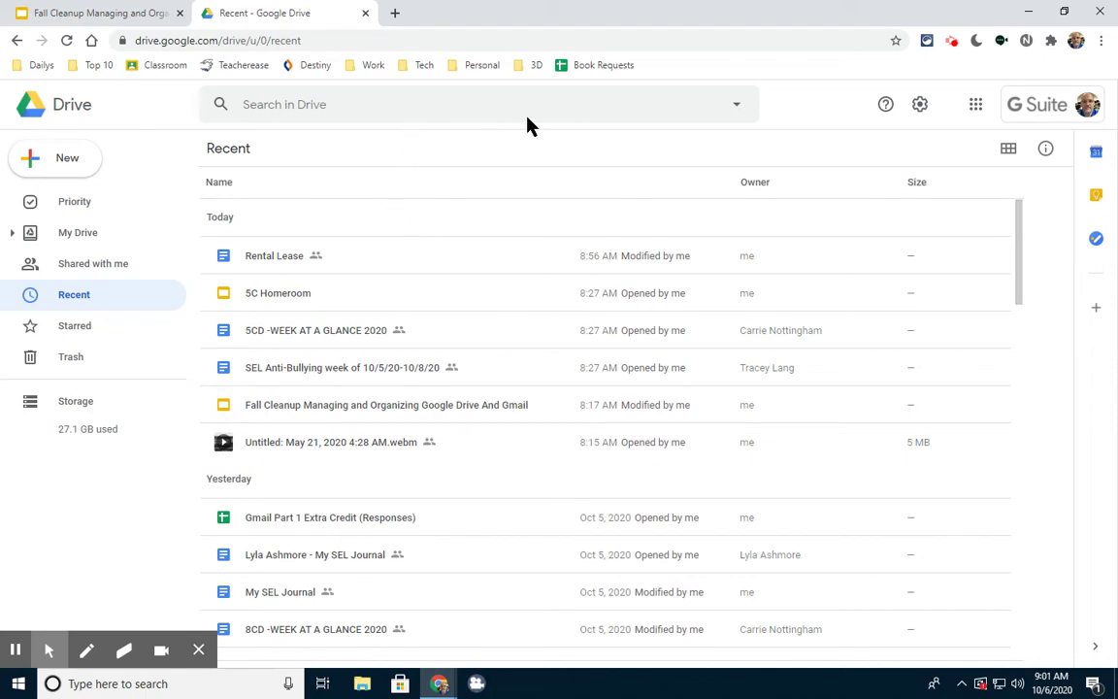
Step: Check the search tips slide in the Fall Cleanup presentation and open Drive's Shared with me files
click(111, 14)
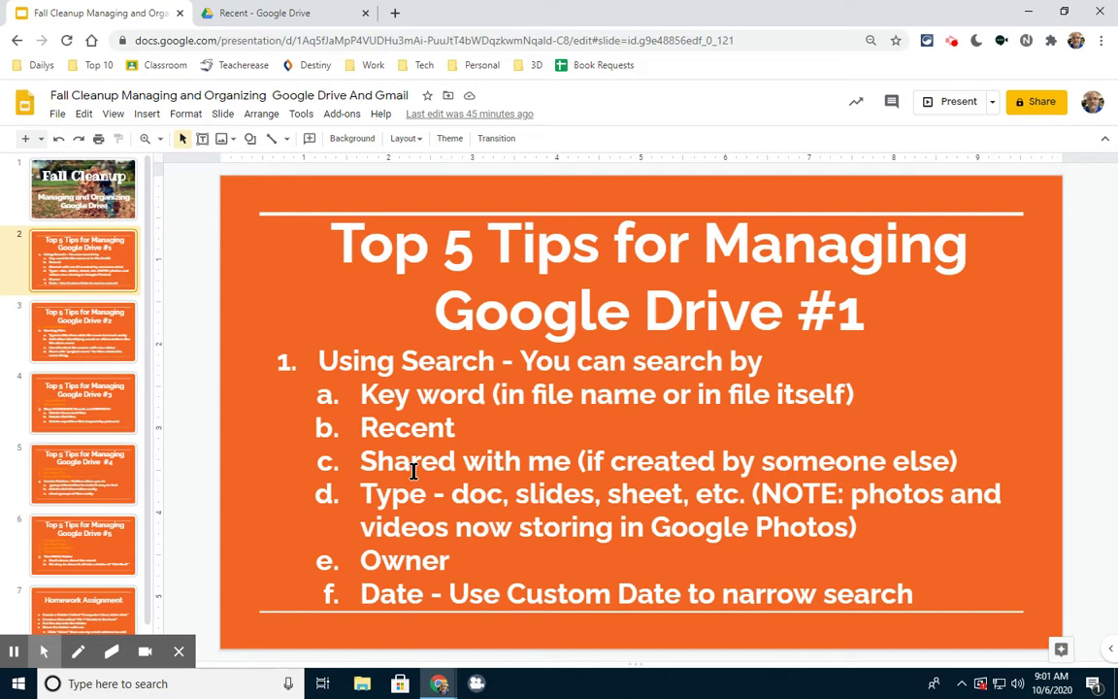
click(274, 12)
click(94, 264)
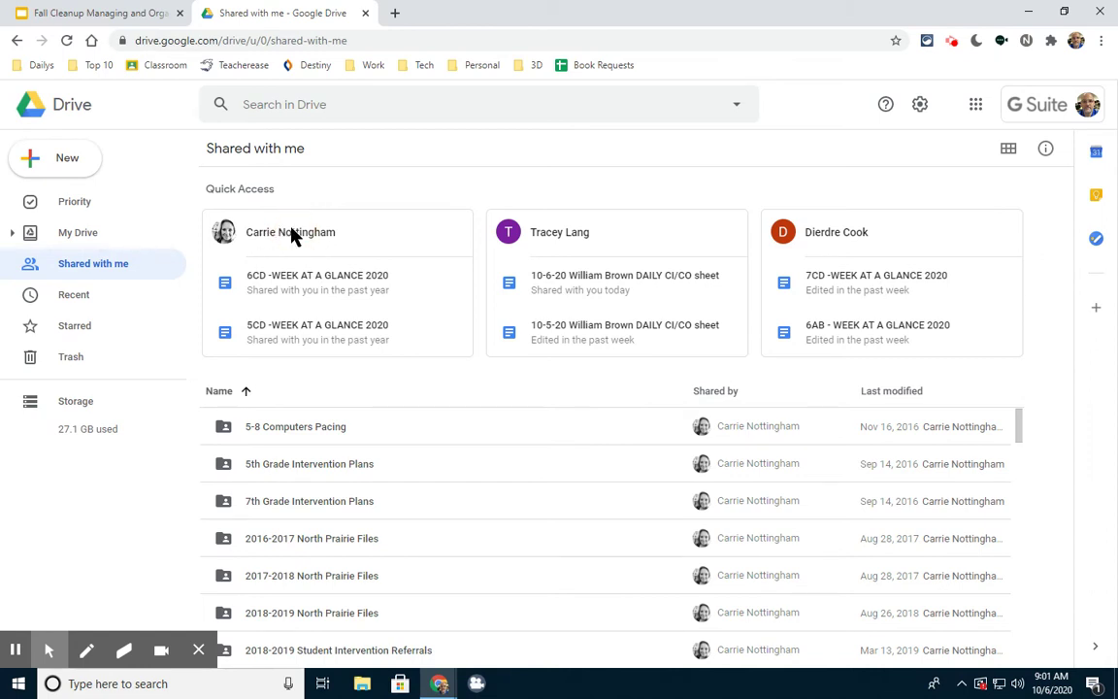
Step: Search for files owned by the suggested colleague who shares the Week at a Glance documents, and browse them
click(326, 107)
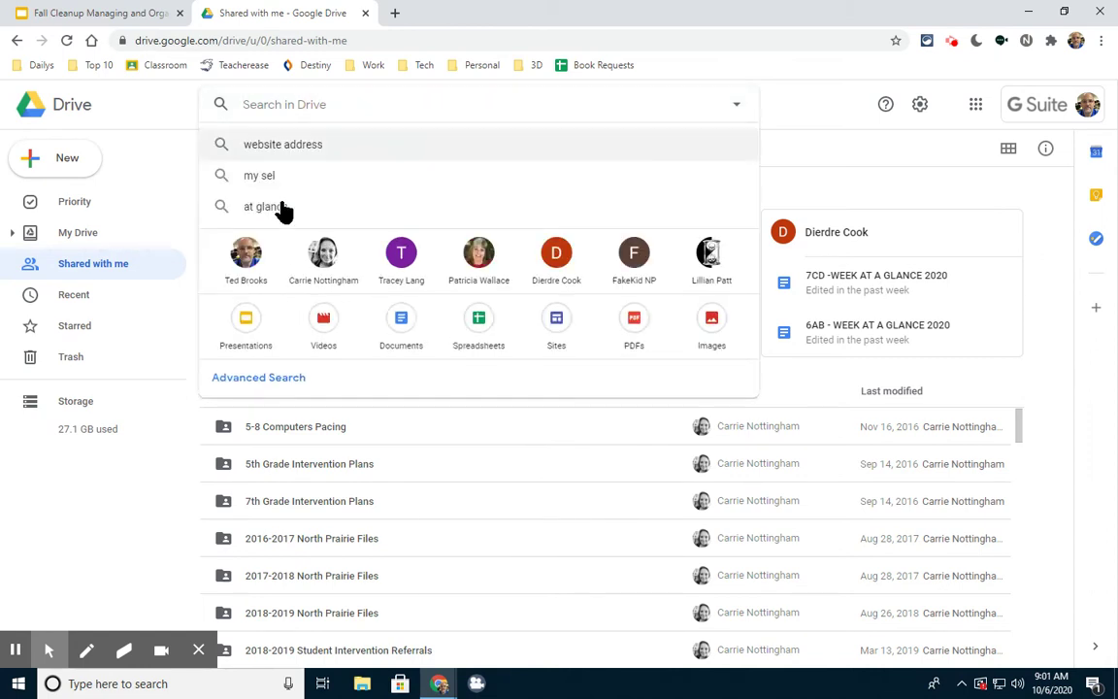
click(327, 267)
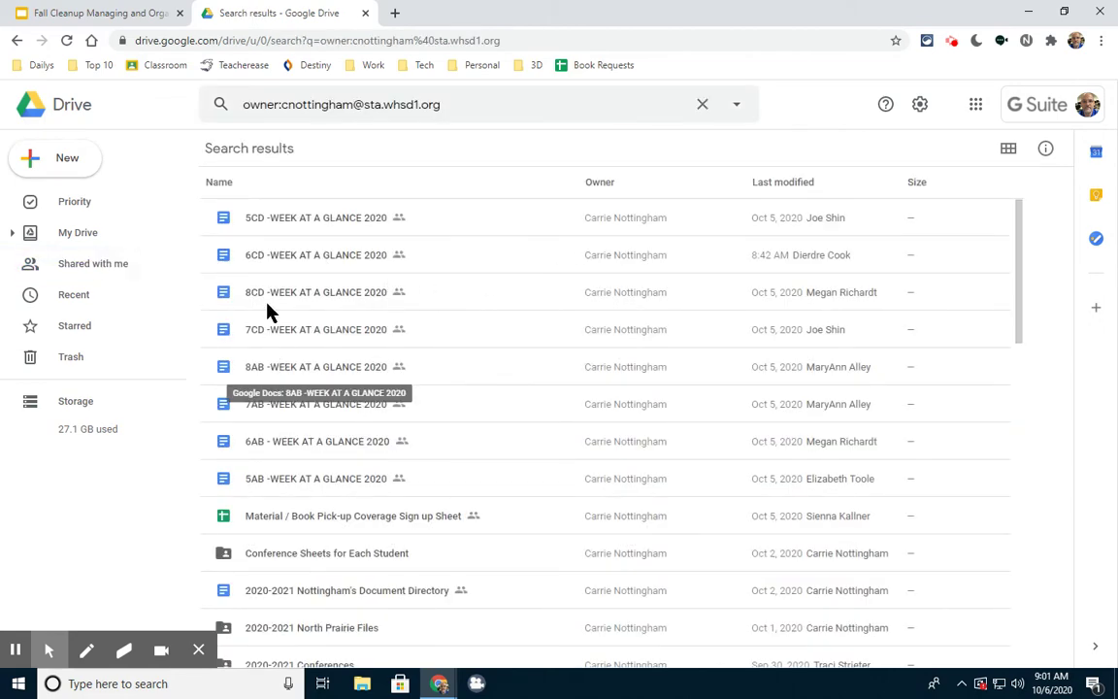
scroll(407, 427, down, 3)
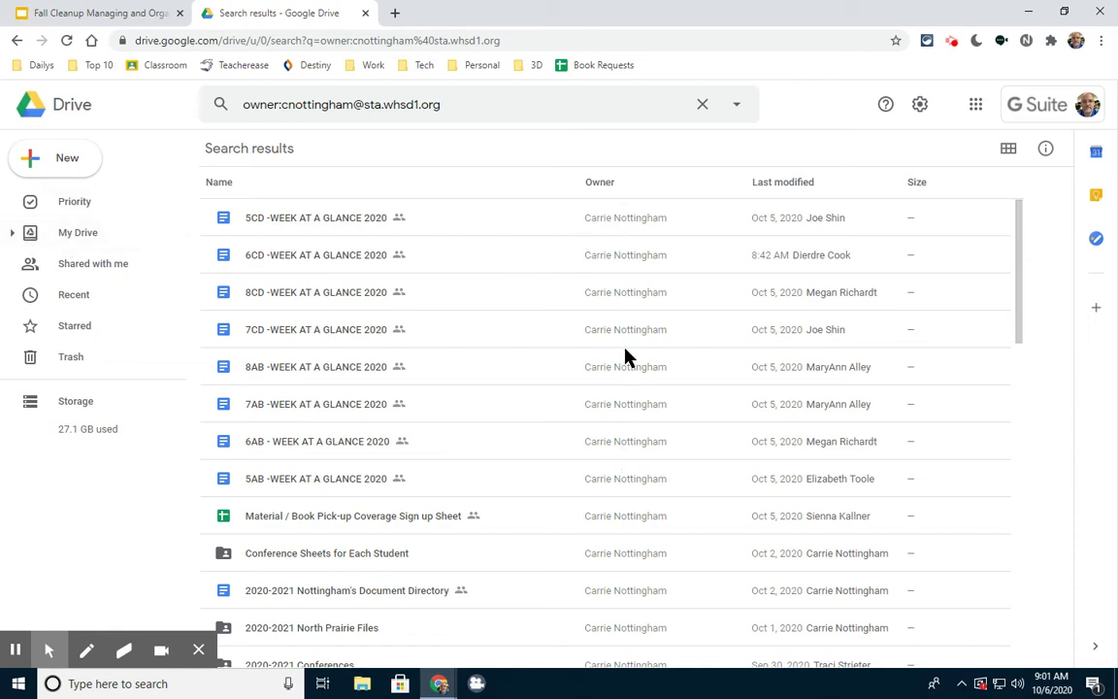
scroll(466, 337, down, 3)
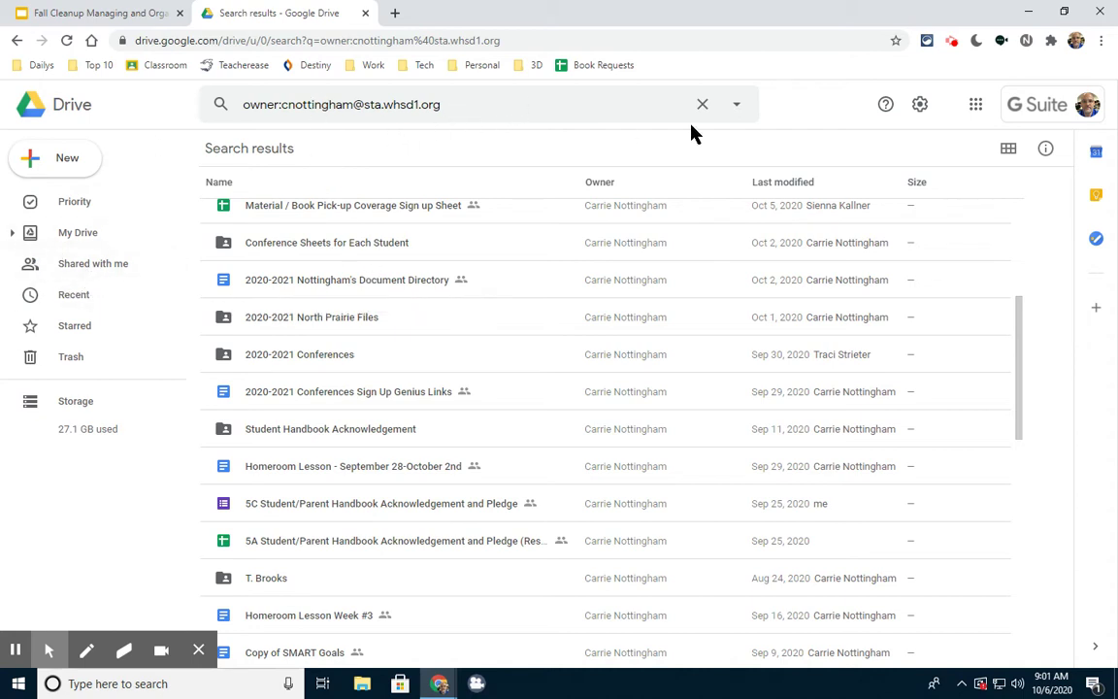
Step: Narrow the owner search by adding the keyword "smart"
click(475, 103)
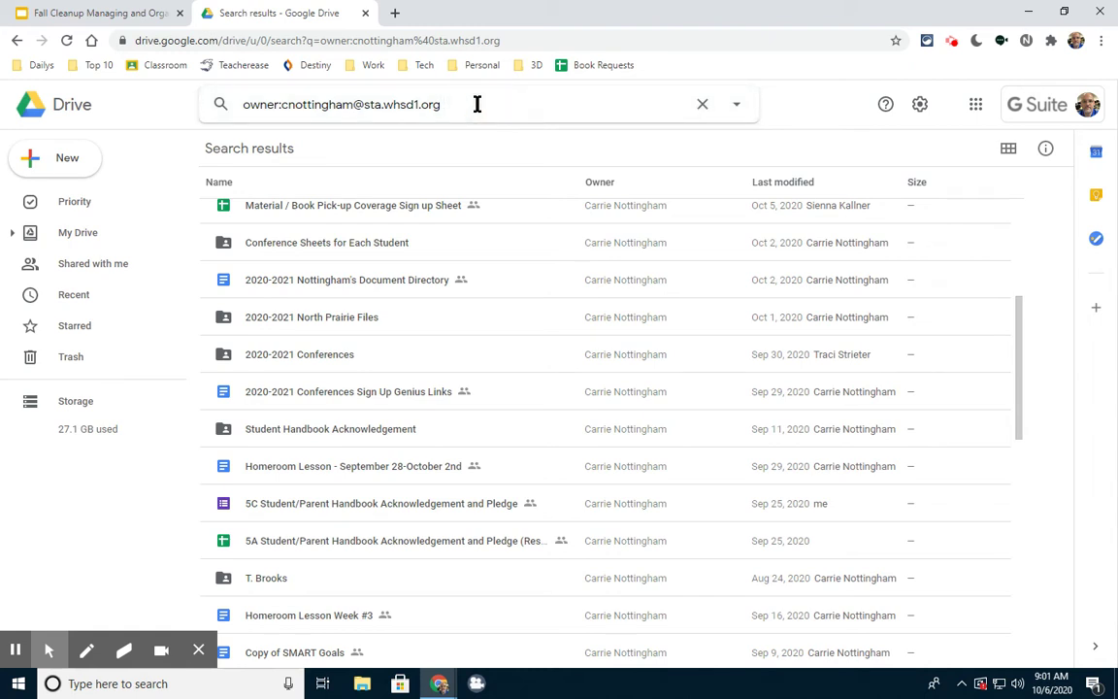
text(smart)
key(Return)
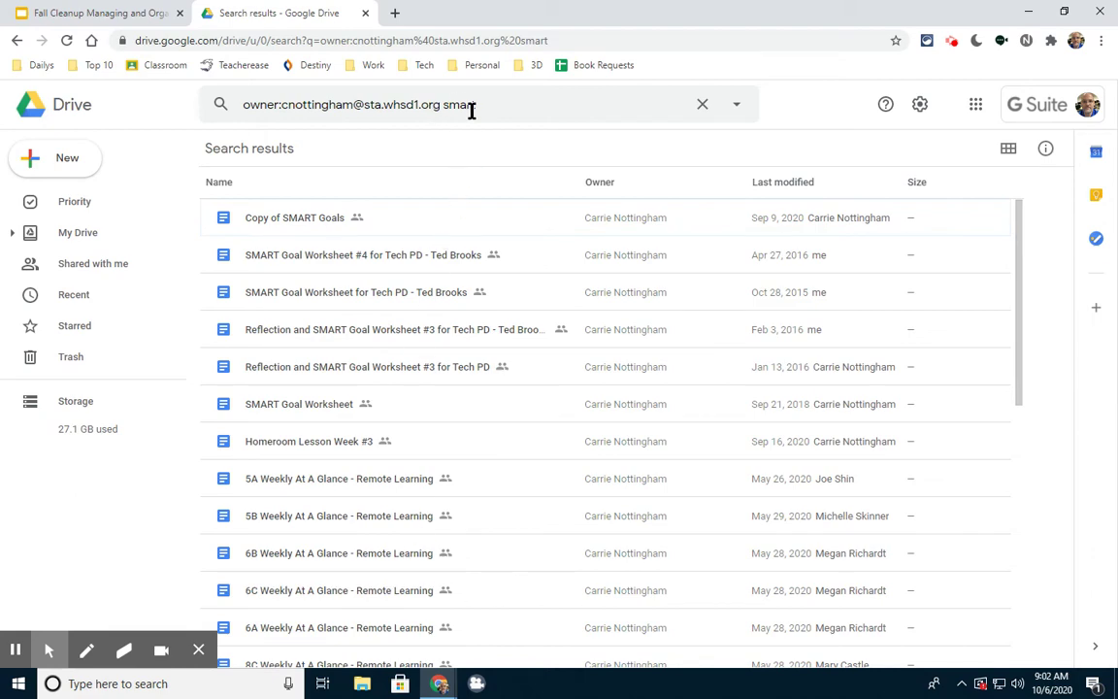
Step: Recheck the search tips slide and set the file type to Presentations in Drive's advanced search
click(95, 13)
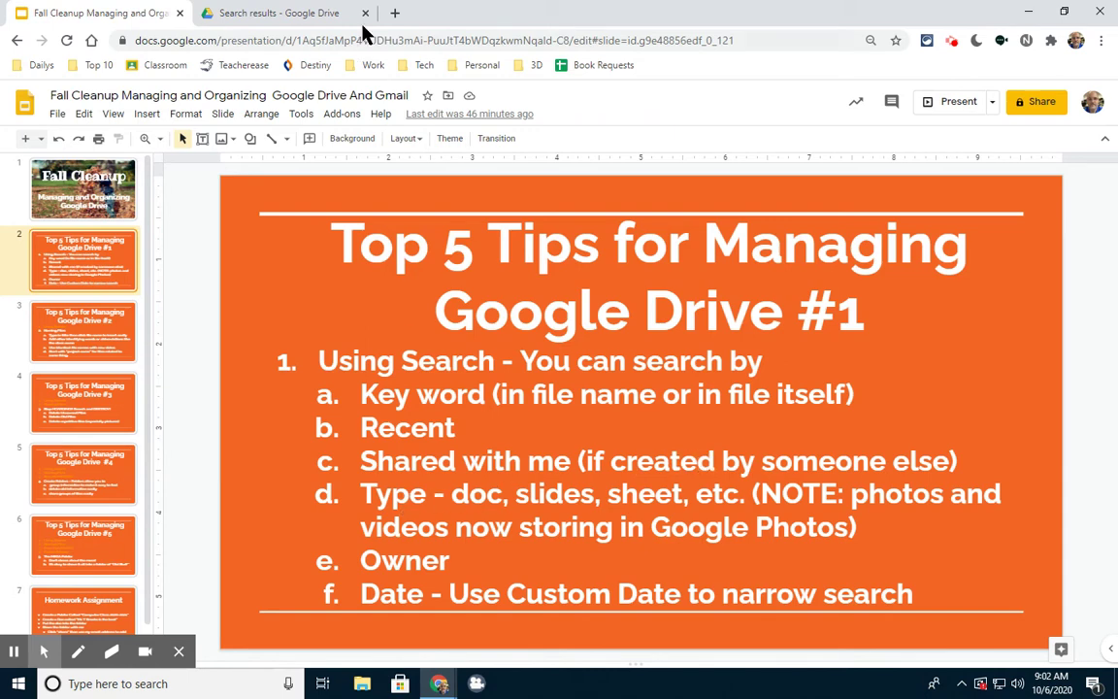
click(300, 14)
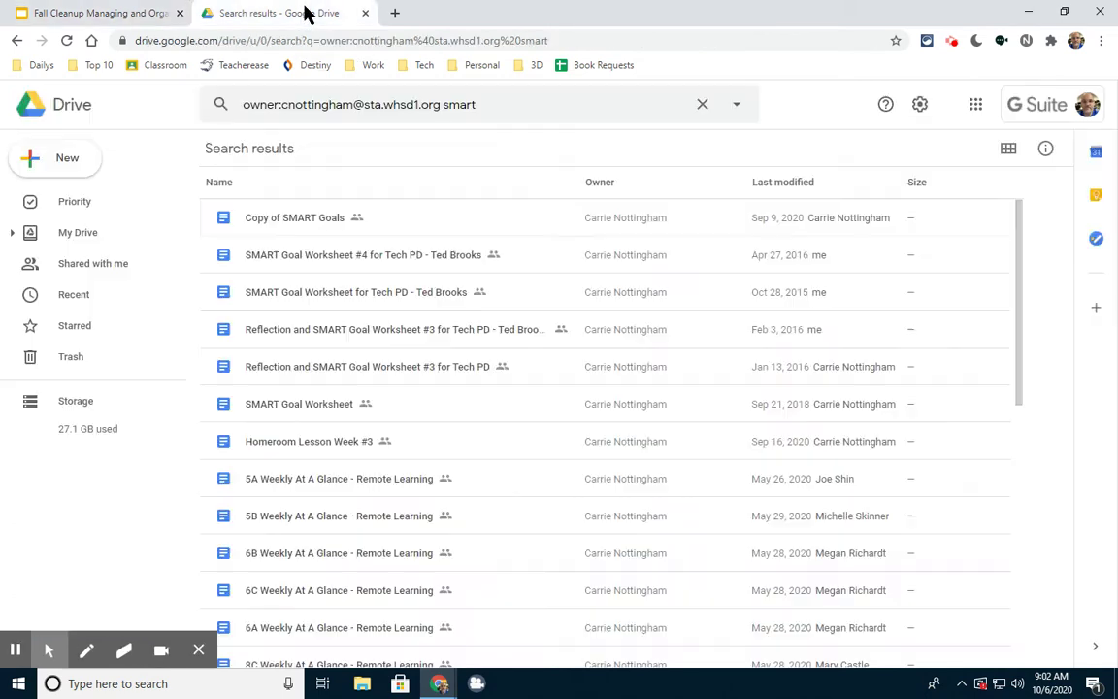
click(736, 105)
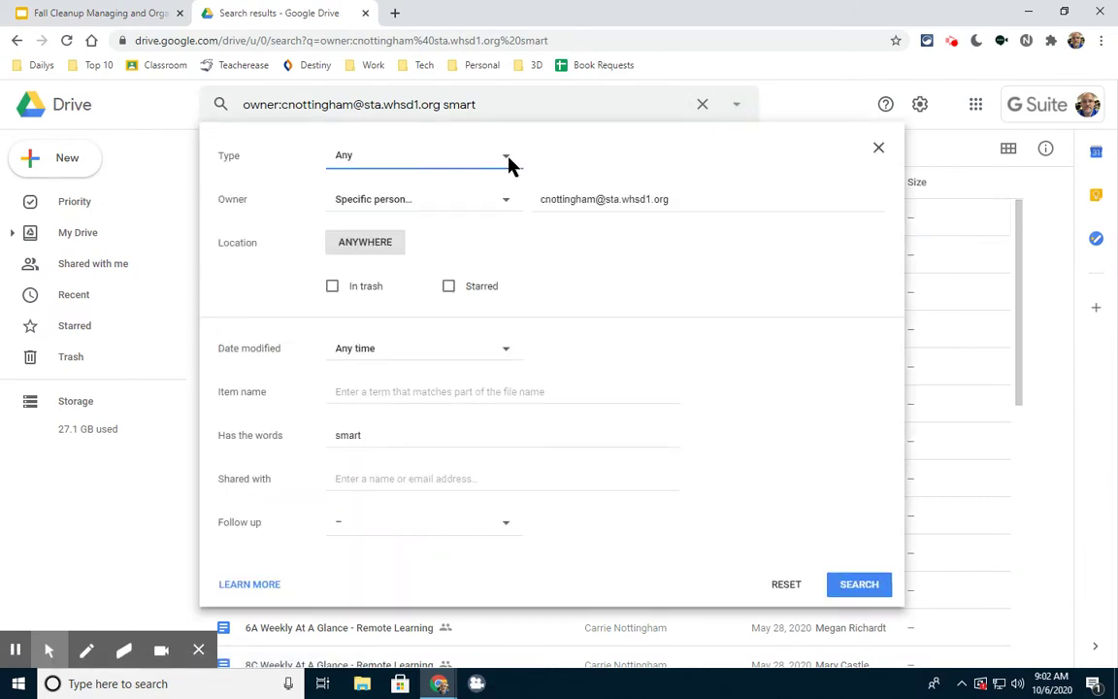
click(505, 163)
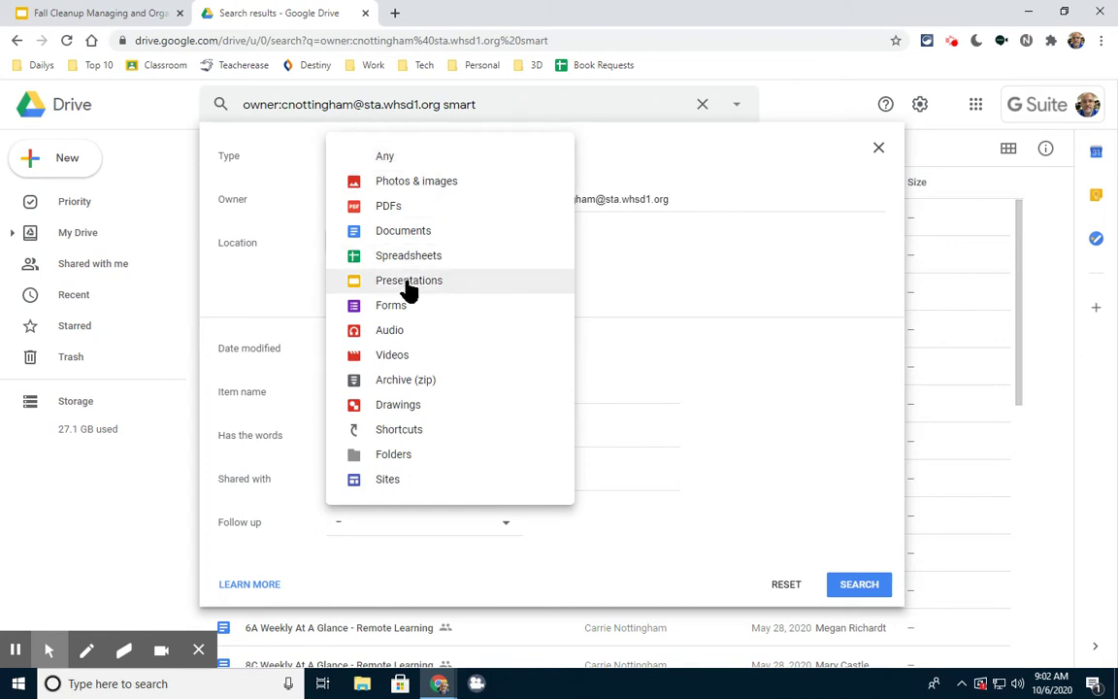
click(409, 282)
click(505, 163)
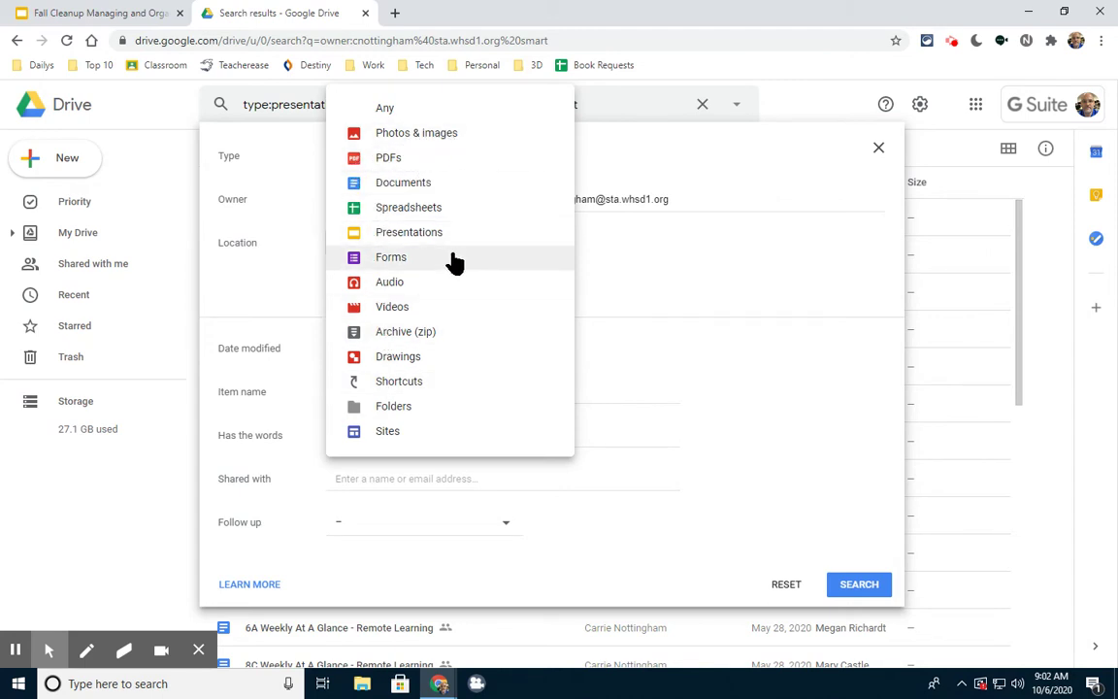
click(412, 233)
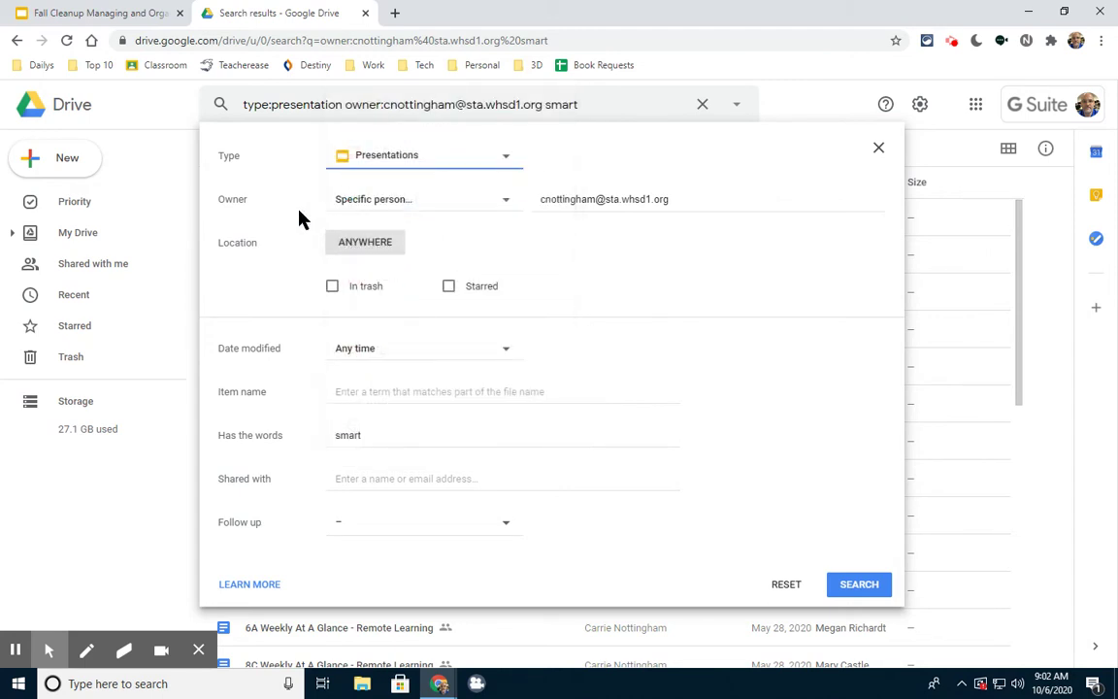
Step: Keep the owner filter on Specific person and run the advanced search
click(511, 205)
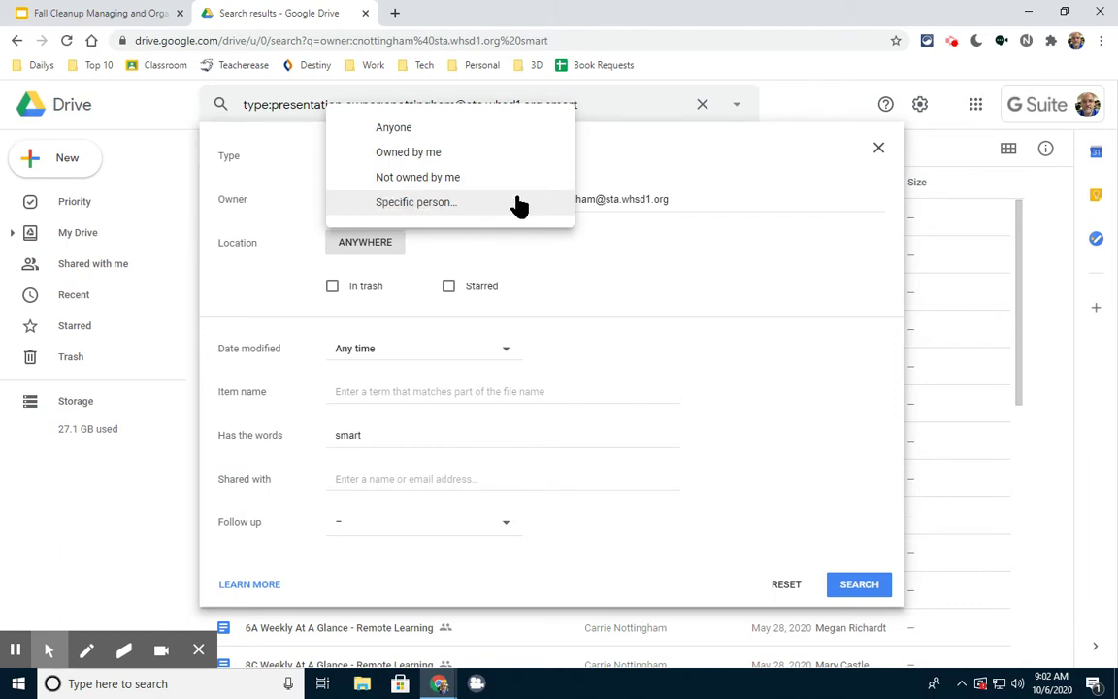
click(417, 203)
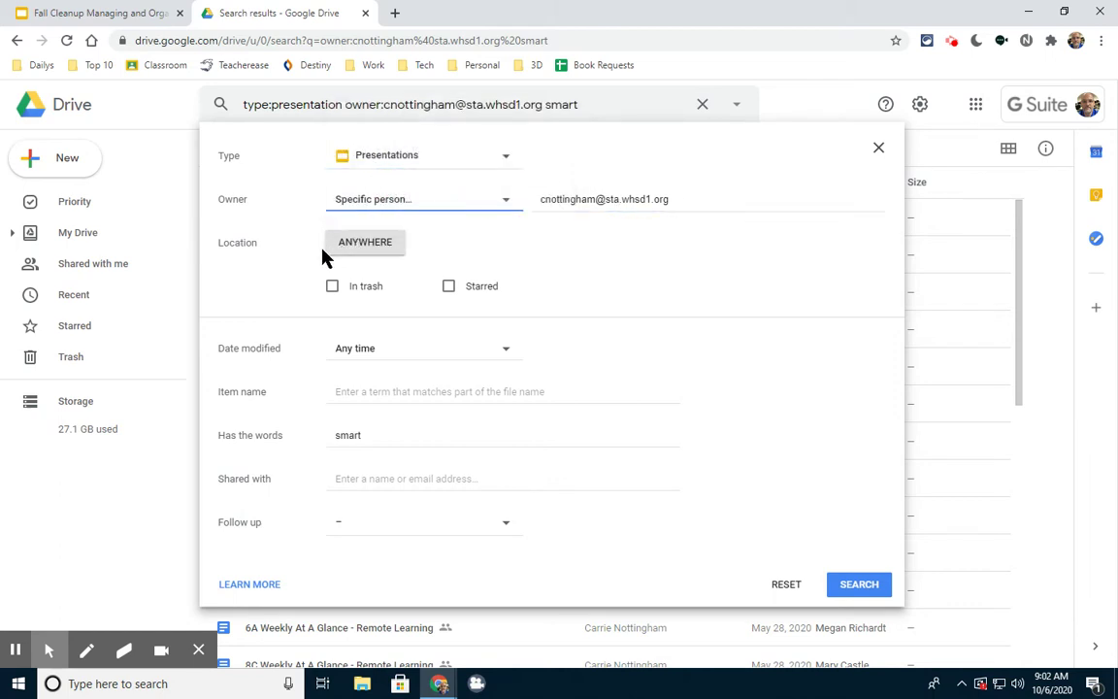
click(859, 585)
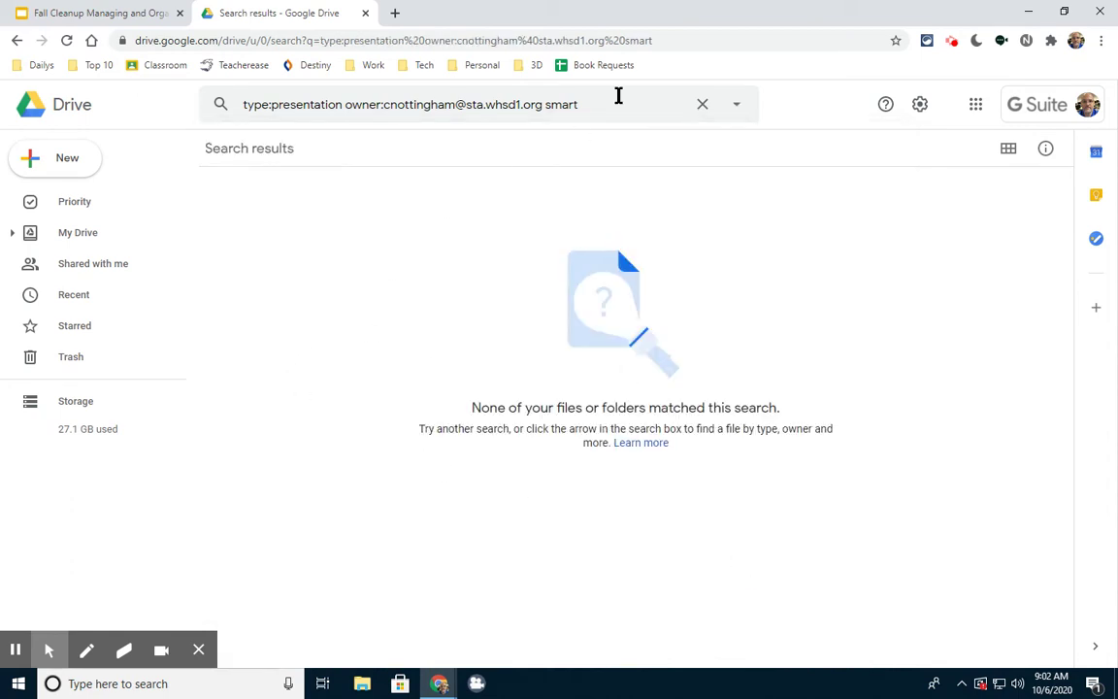
Step: Clear the previous Drive search and set the advanced search's modified date to Custom
click(706, 108)
click(734, 106)
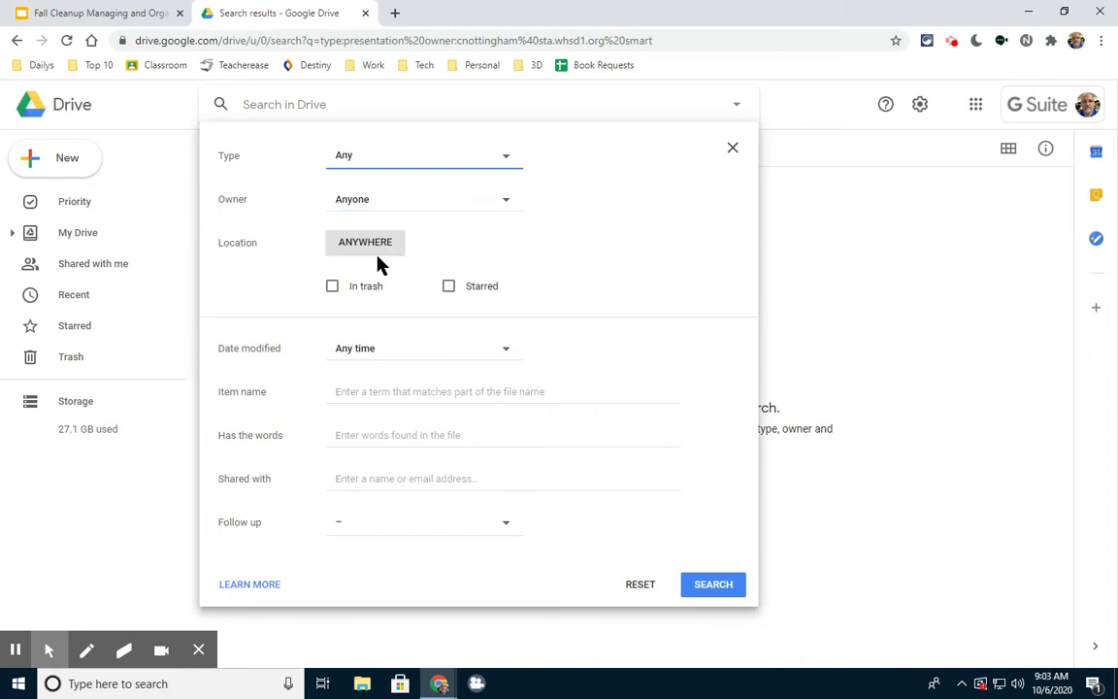
click(440, 347)
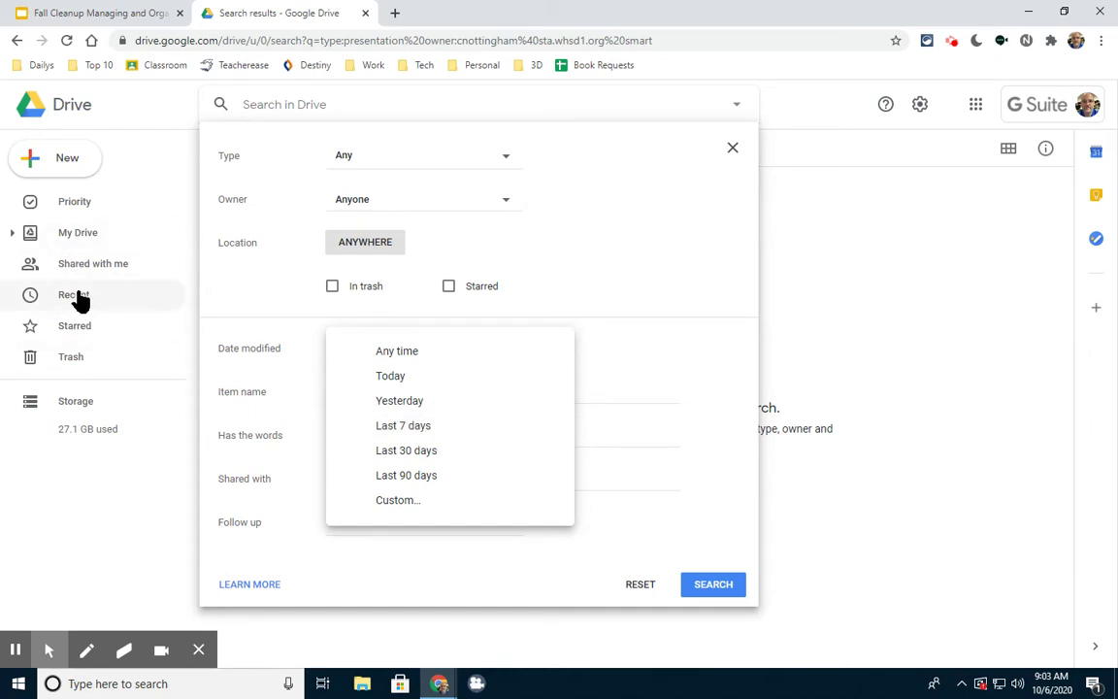
click(398, 503)
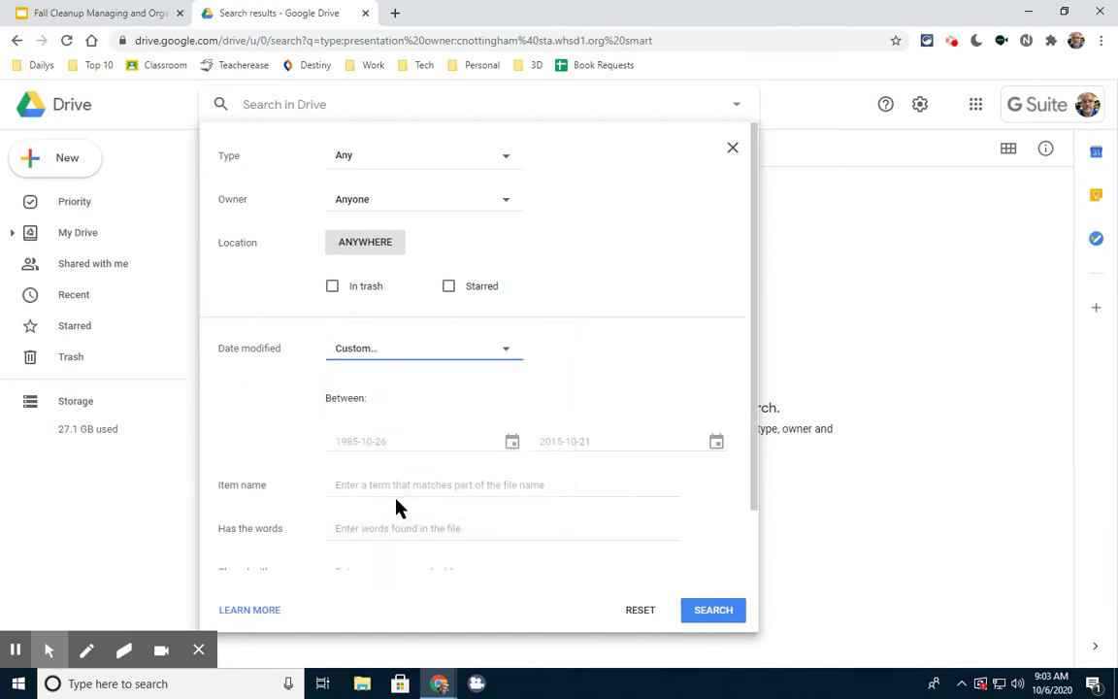
Step: Set the modified date range from 2019-9-1 to 2019-9-30 and run the search
click(387, 443)
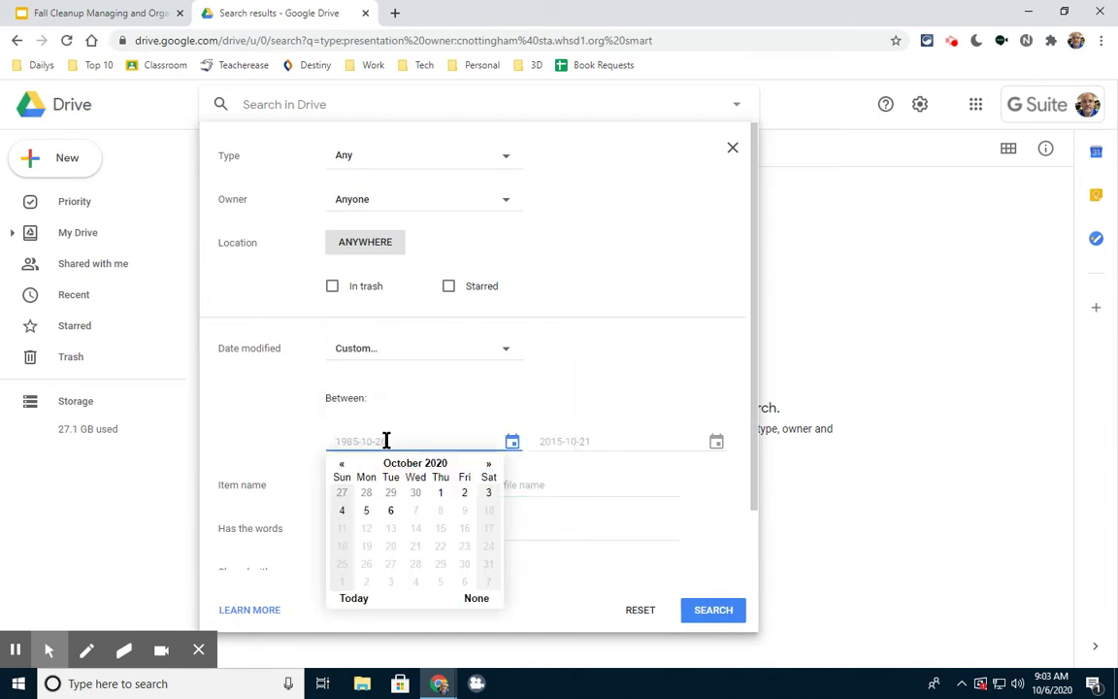
click(359, 438)
text(2019-9-1)
click(567, 442)
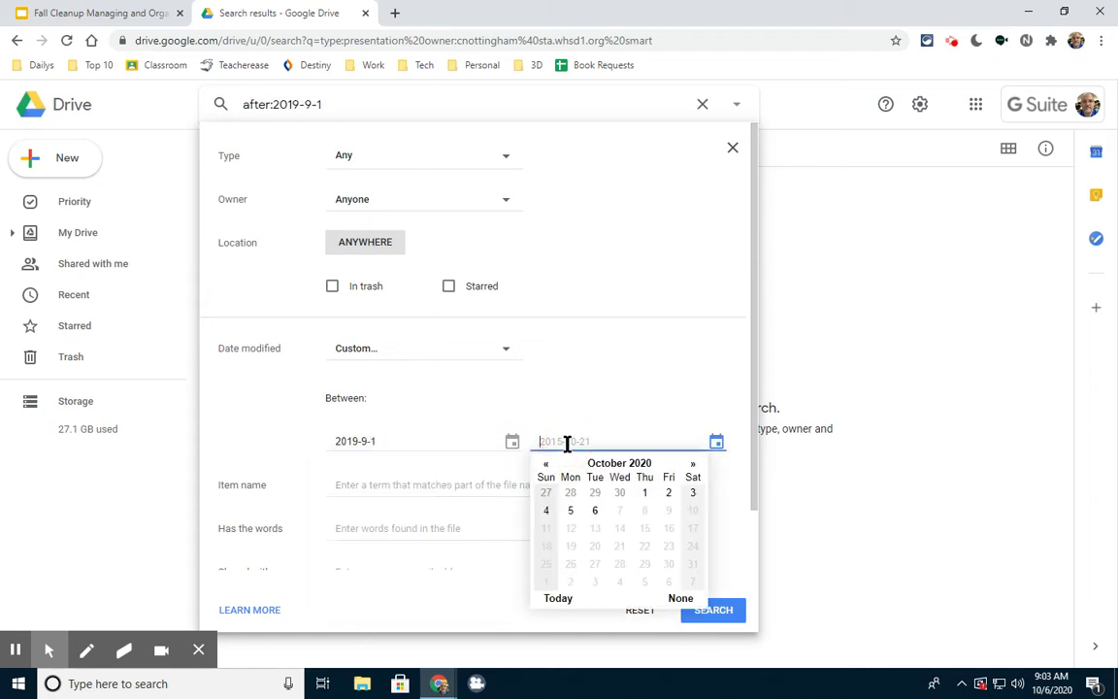
text(2019-9-30)
click(646, 396)
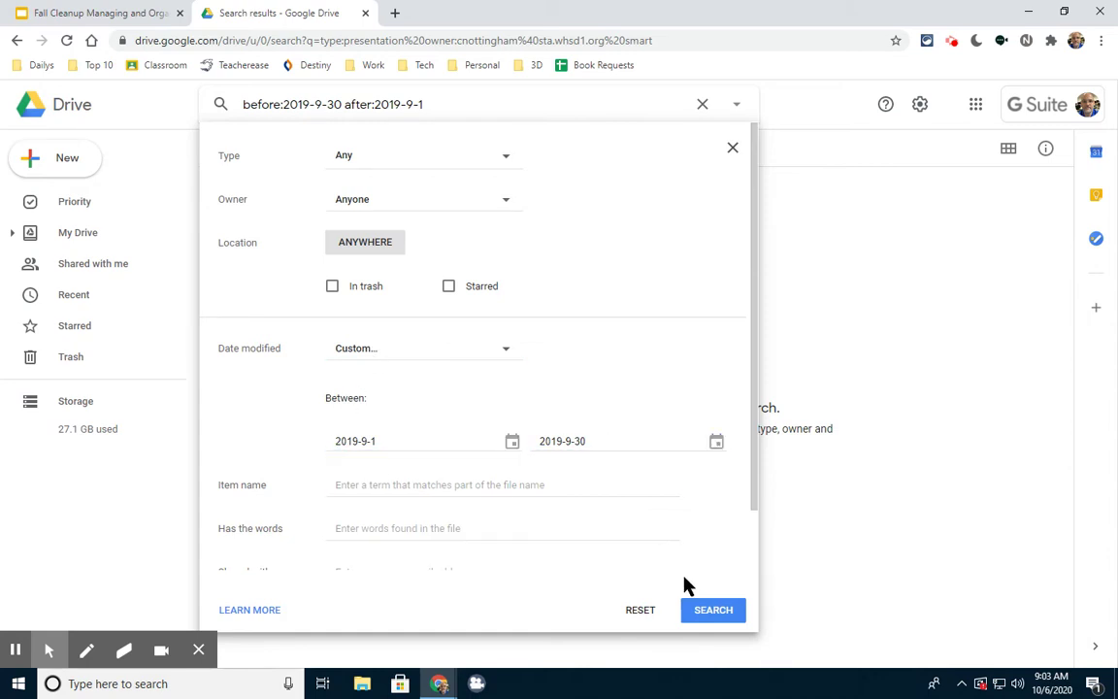
click(714, 612)
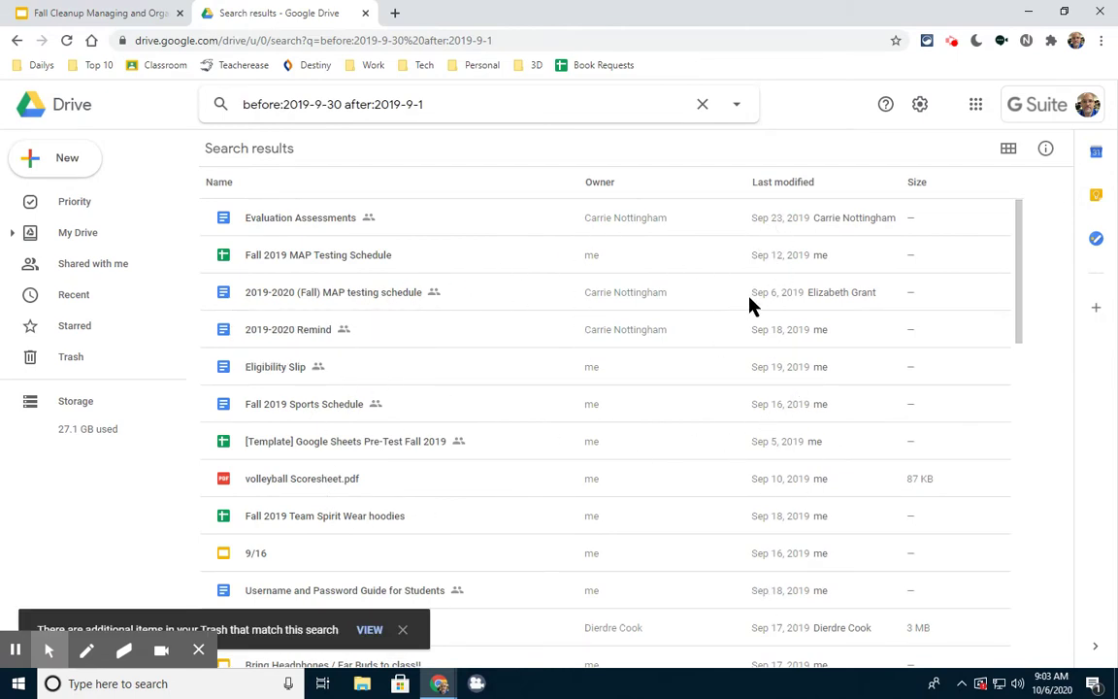
Step: Browse the files modified in September 2019 and recheck the search tips slide in the Fall Cleanup presentation
scroll(778, 479, down, 12)
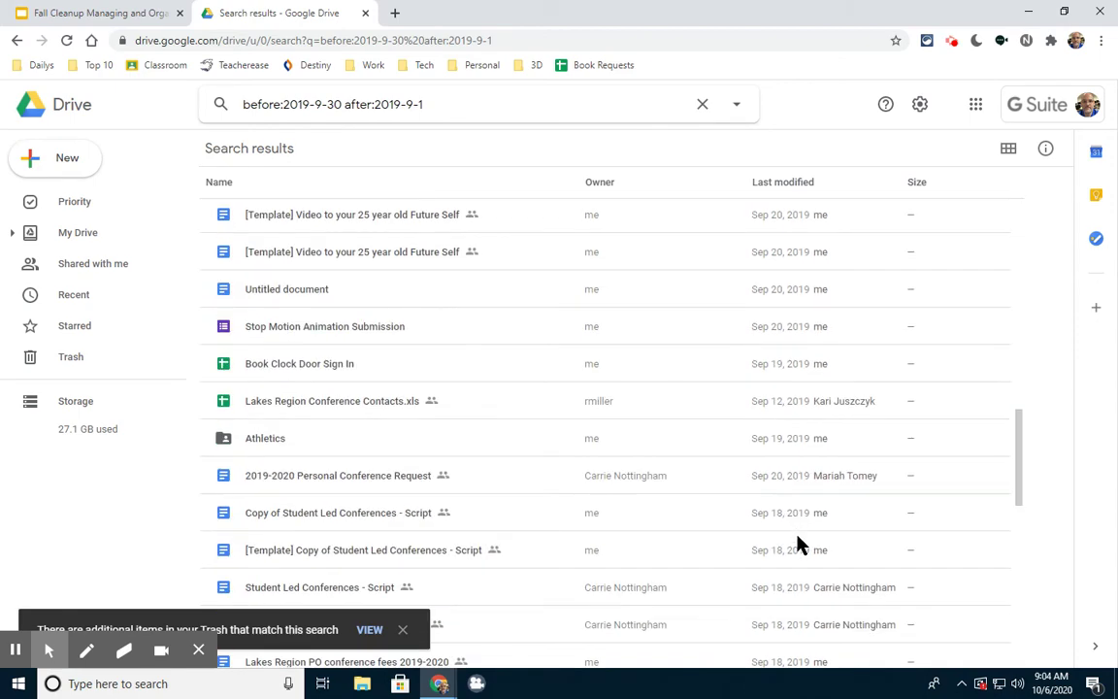
scroll(804, 544, down, 4)
scroll(813, 544, down, 4)
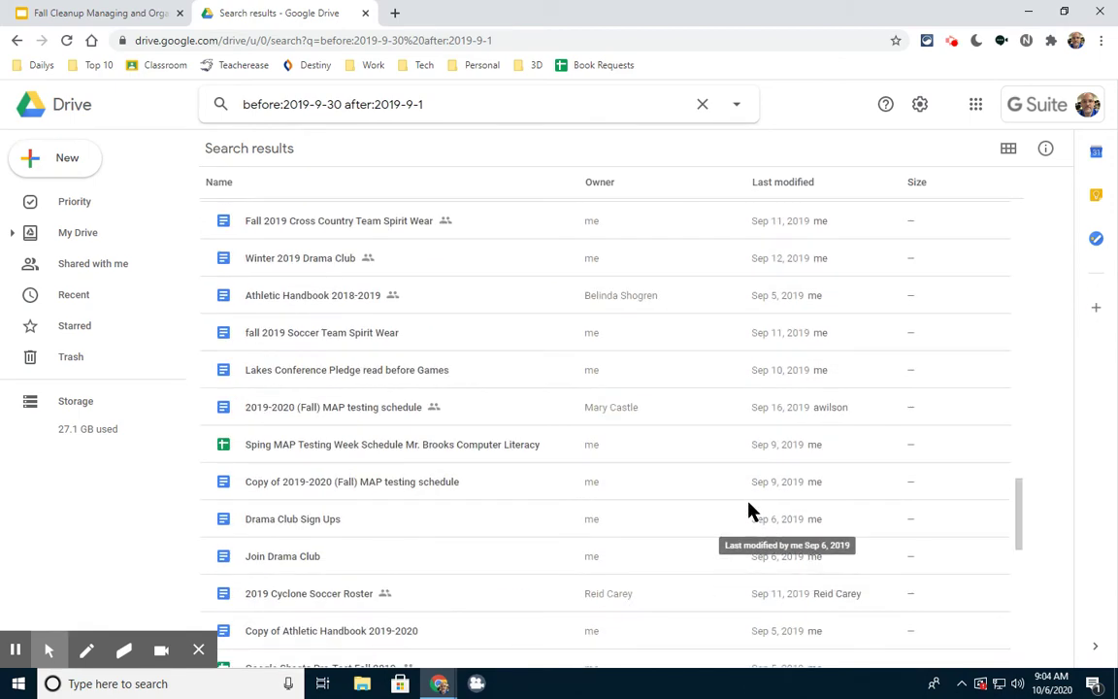
scroll(668, 479, down, 5)
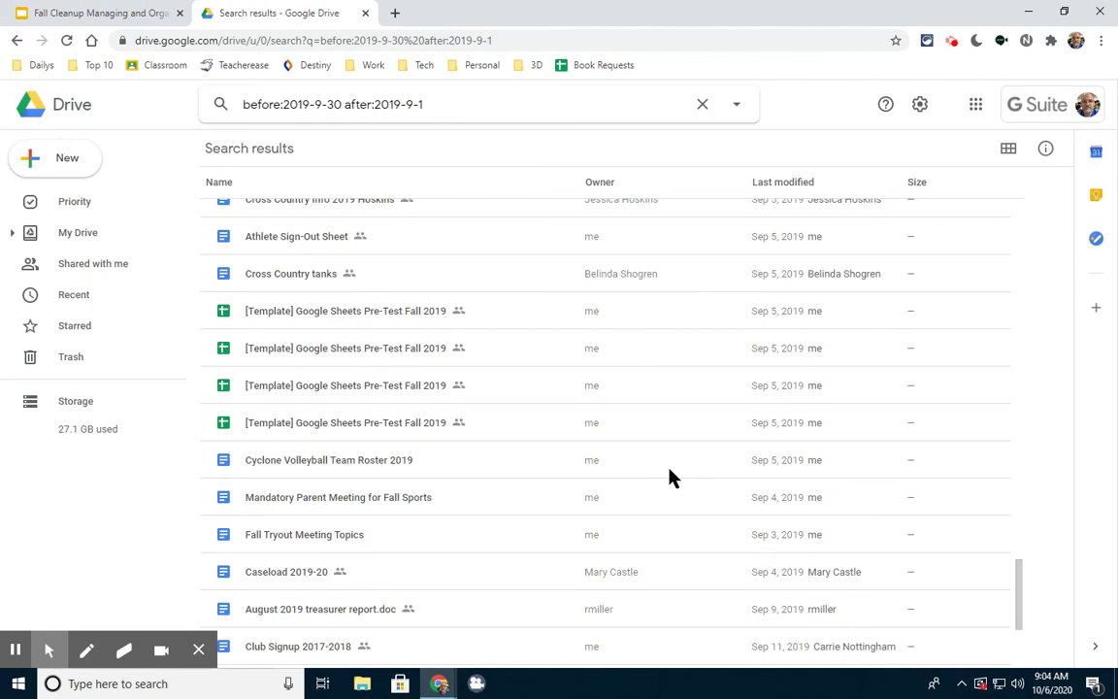
scroll(669, 477, up, 20)
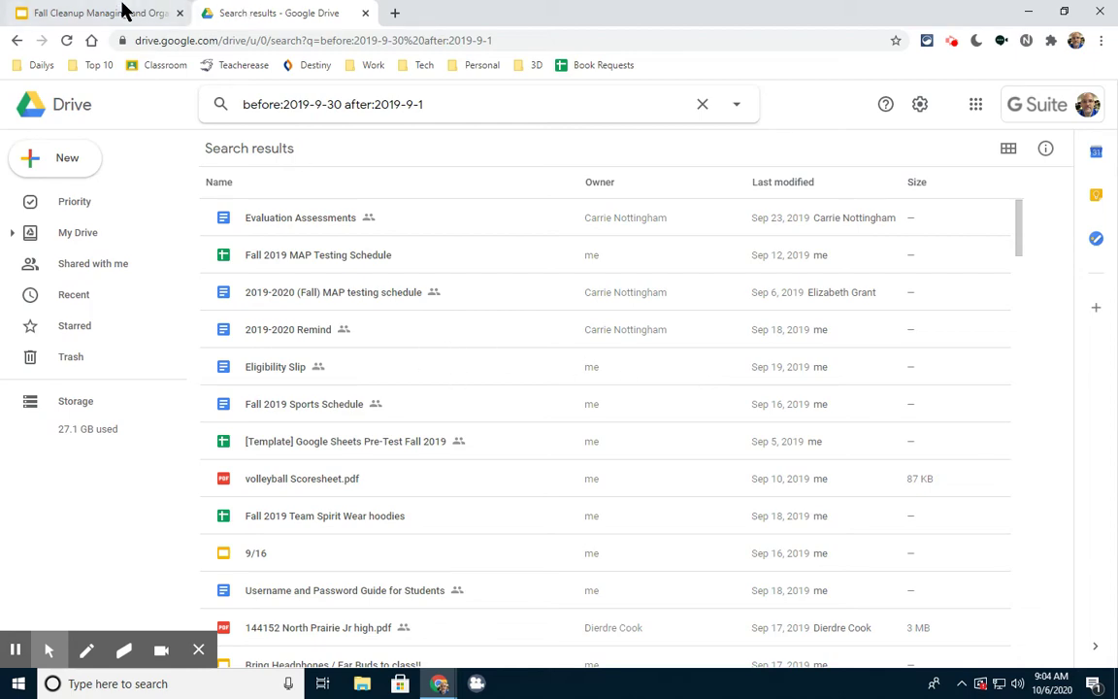
click(123, 13)
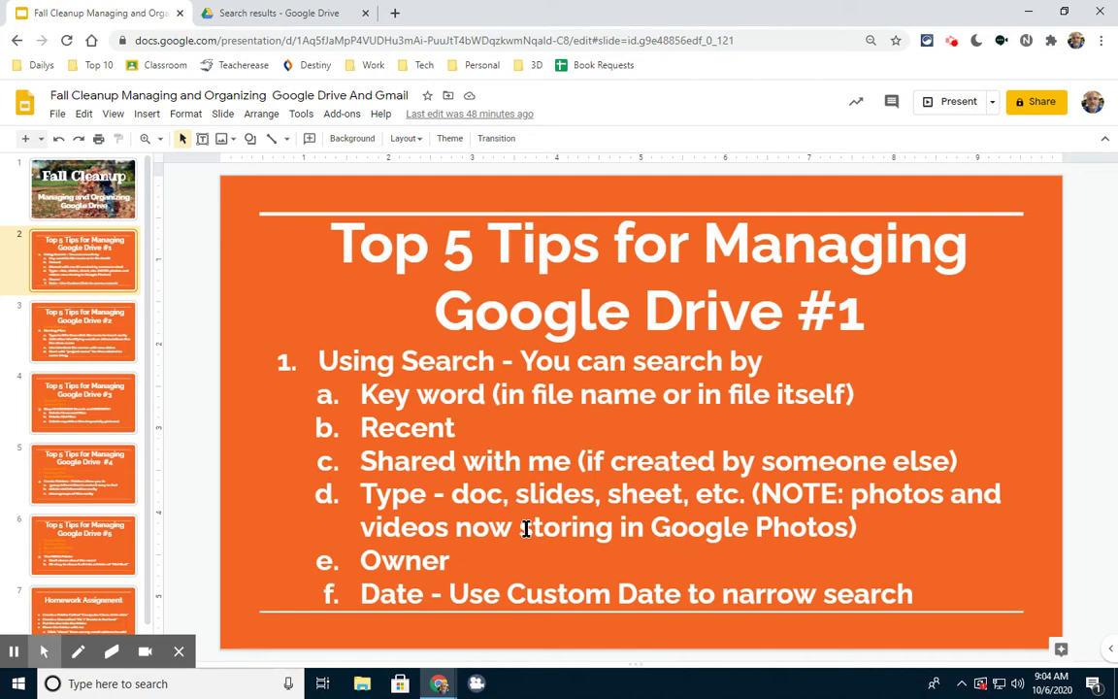
Step: Search the web for google photos in a new browser tab and open the Google Photos library
click(393, 13)
click(353, 37)
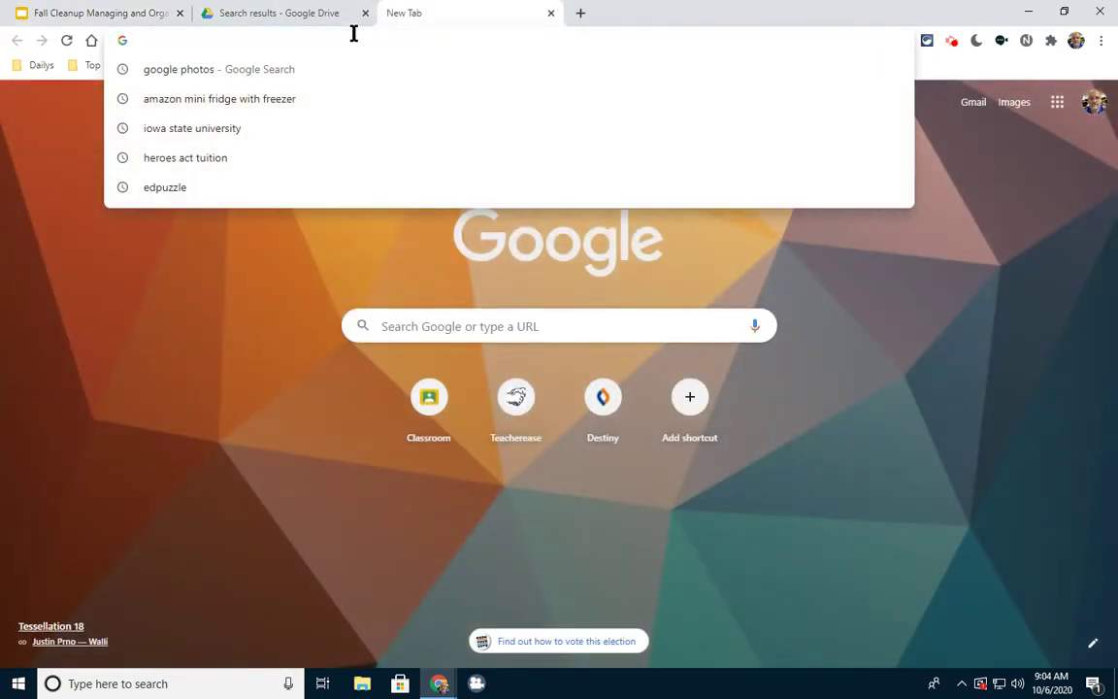
click(185, 69)
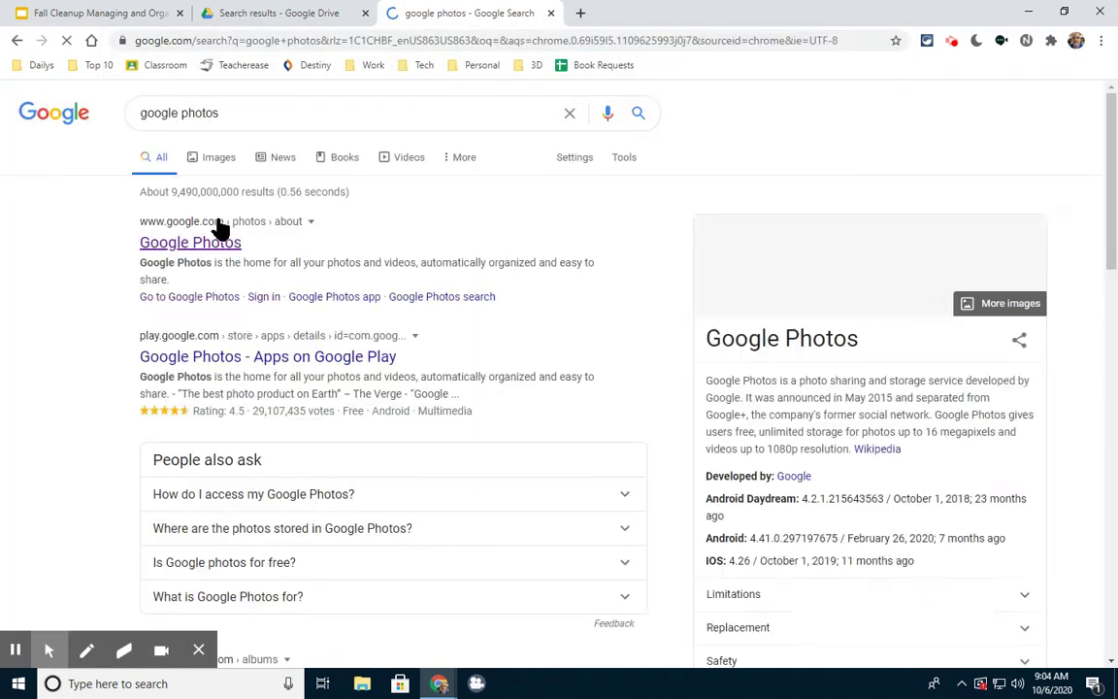
click(175, 244)
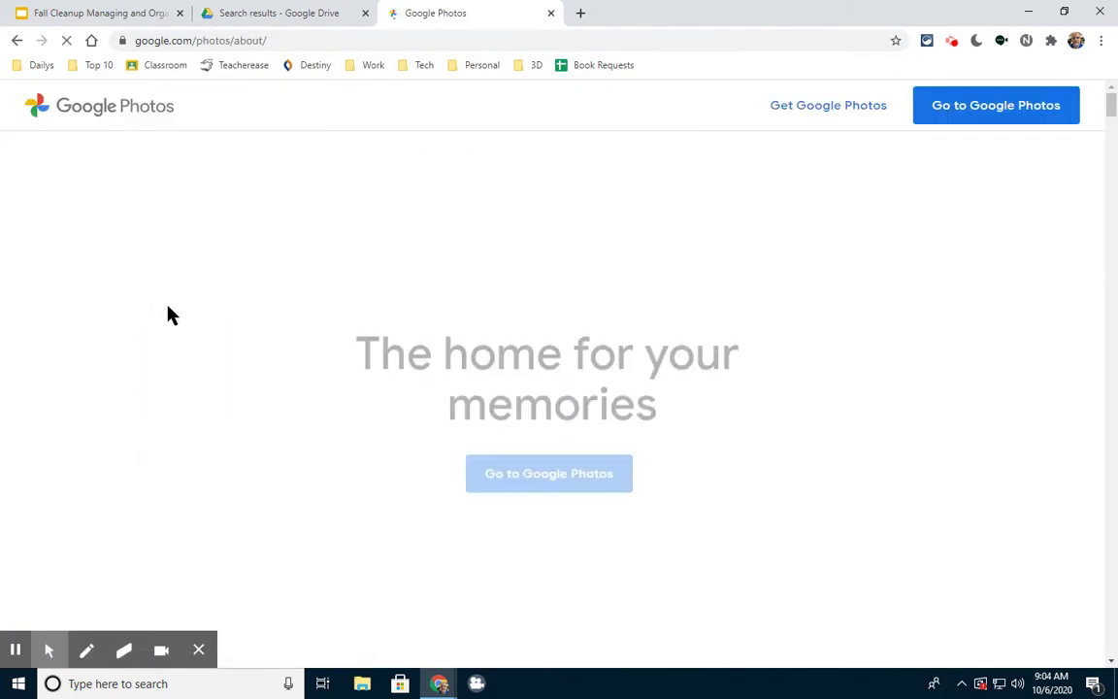
click(576, 467)
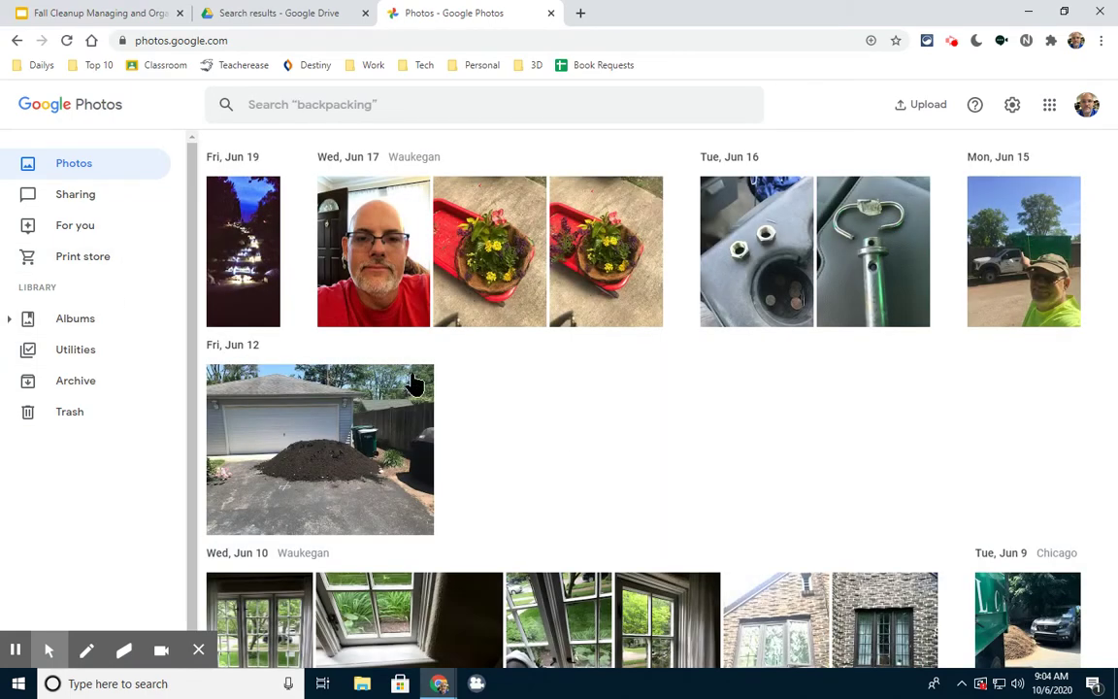
Step: View the Washington photos in the Places album and return to the albums overview
click(83, 330)
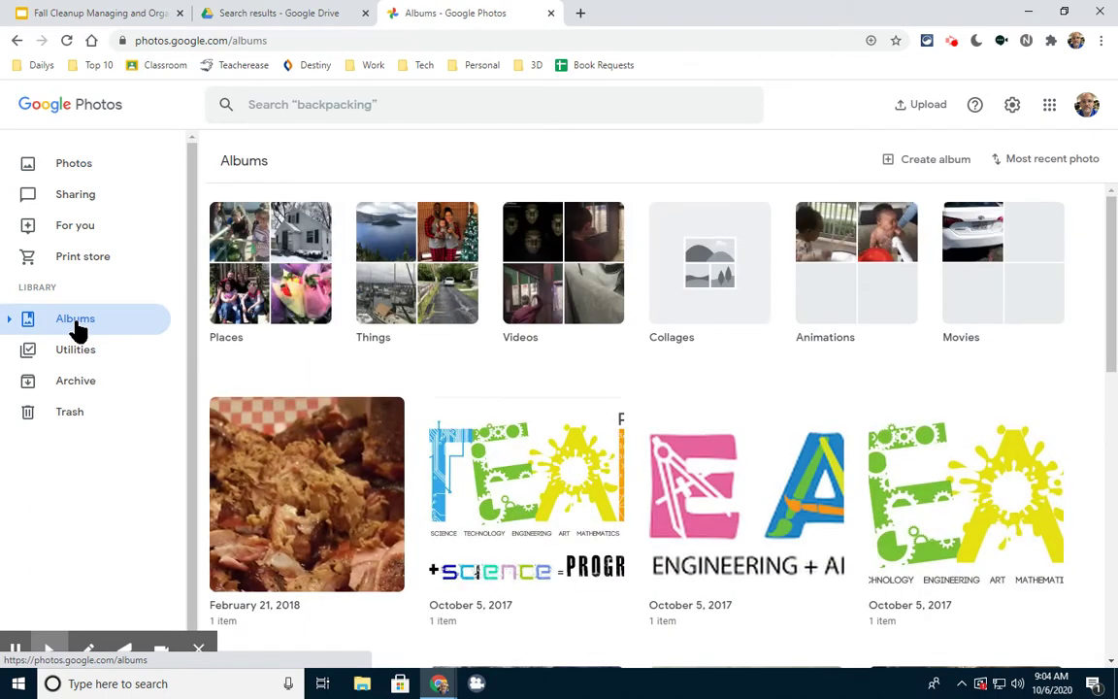
click(225, 286)
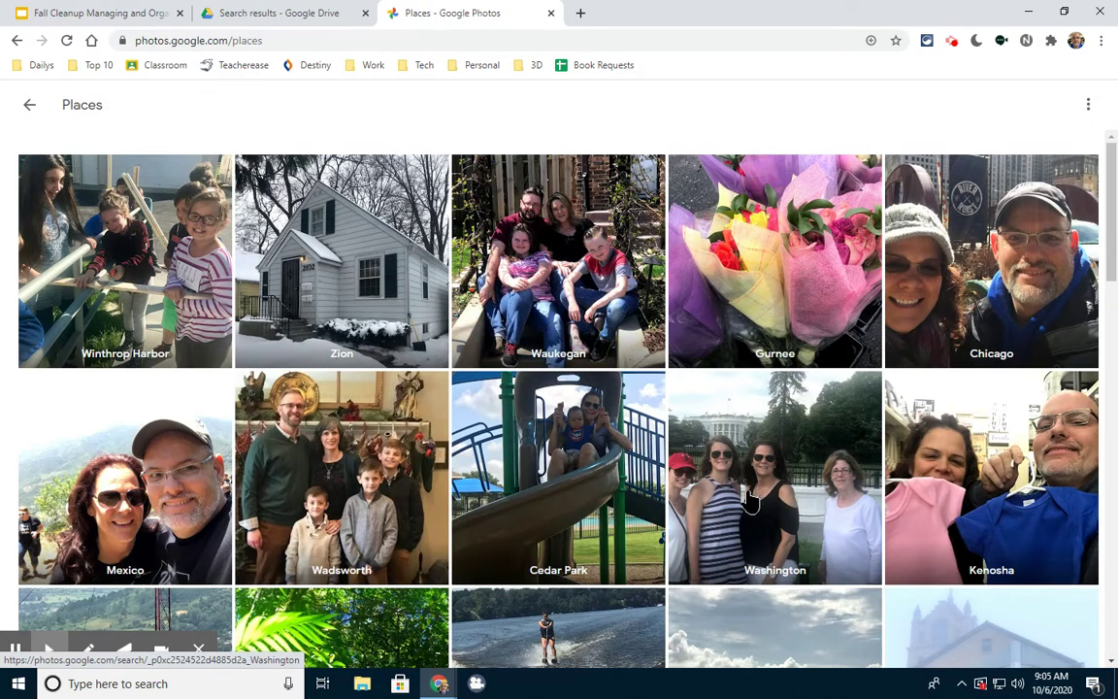
click(749, 500)
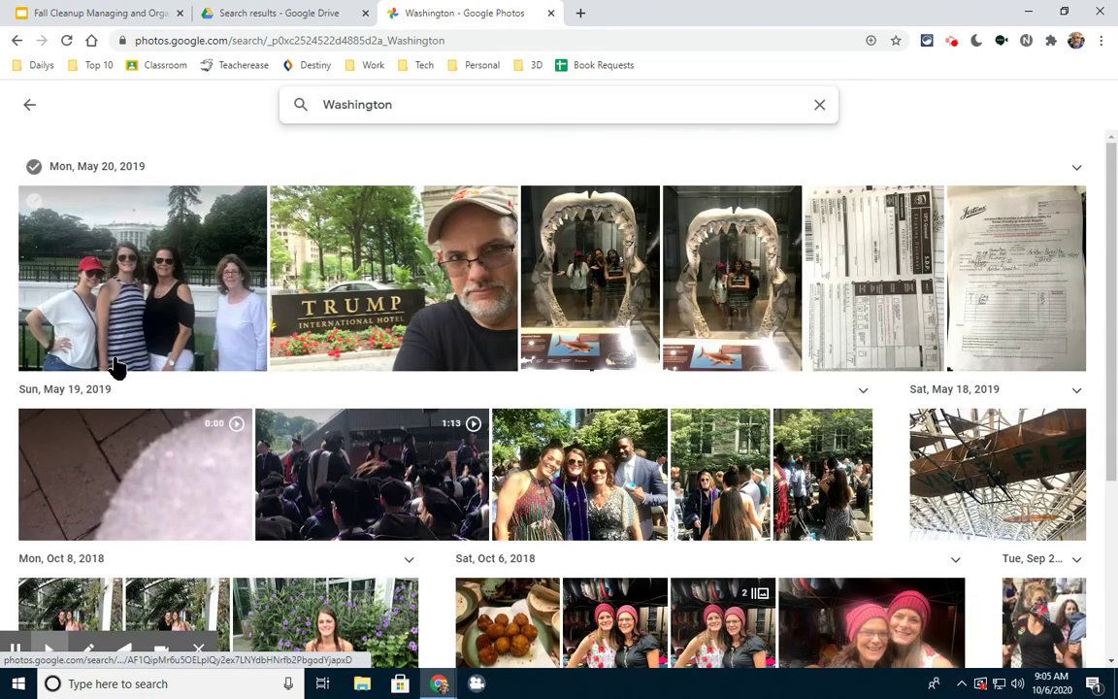
click(27, 107)
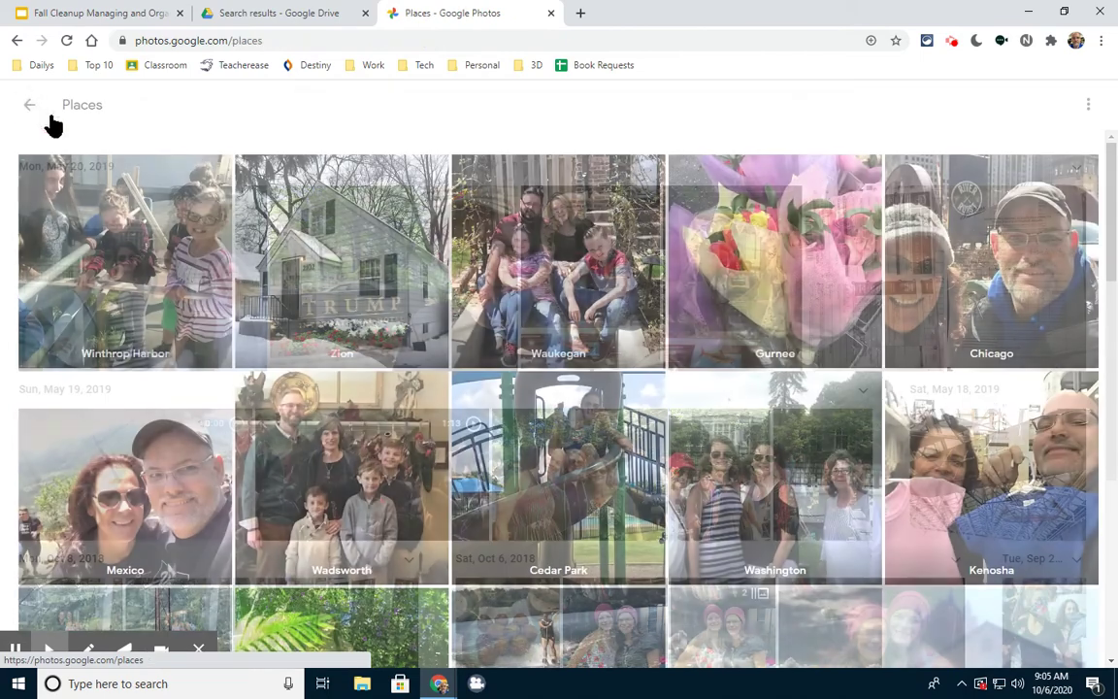
click(28, 105)
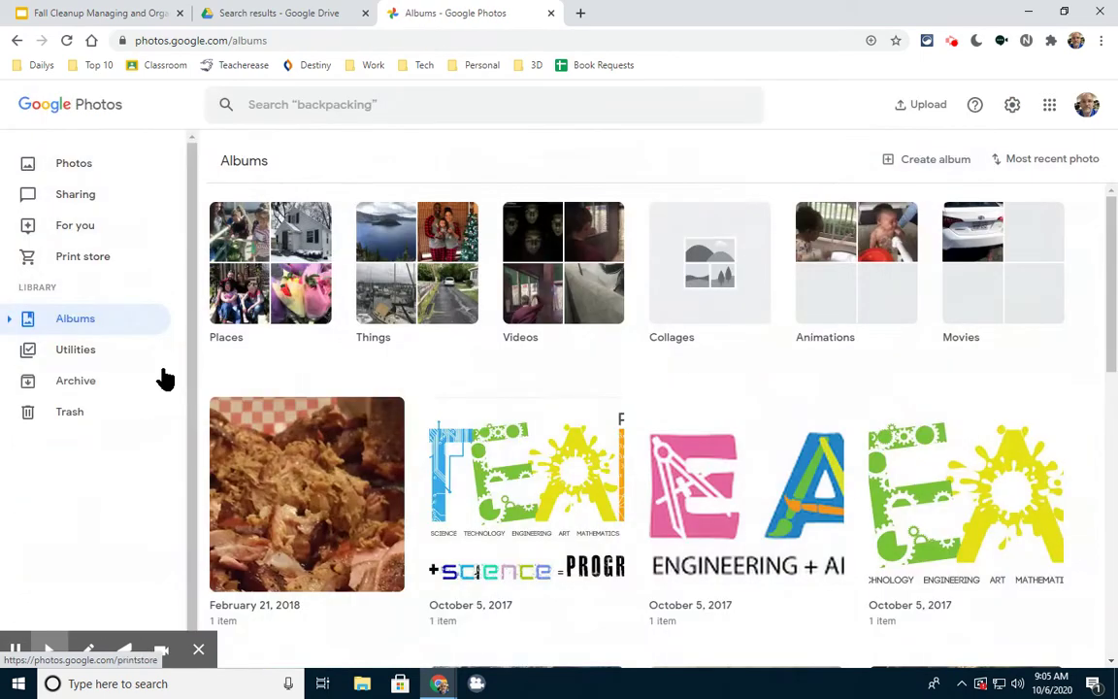
Step: Browse the Cathedrals photos in the Things album and return to the albums overview
click(351, 268)
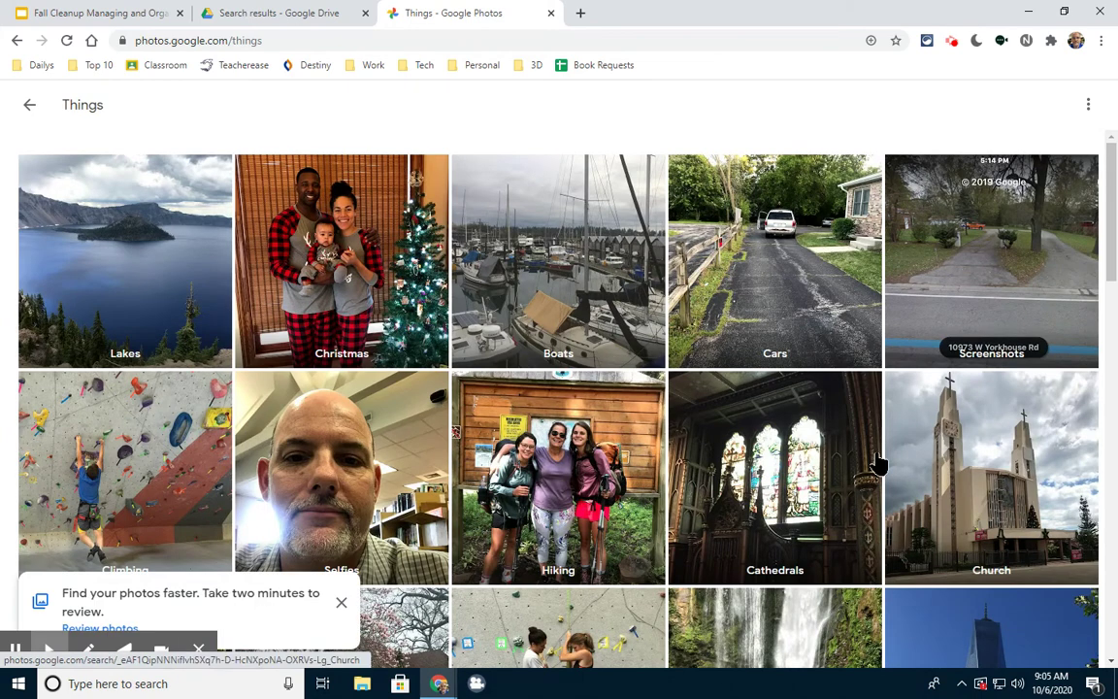
click(771, 476)
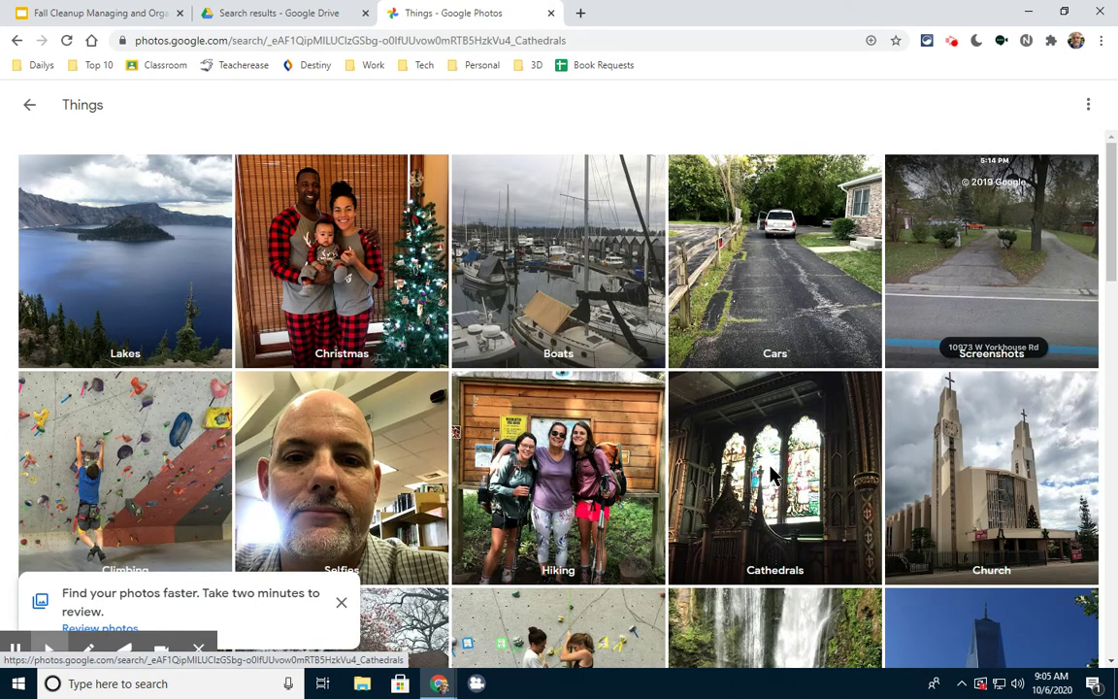
scroll(509, 444, down, 2)
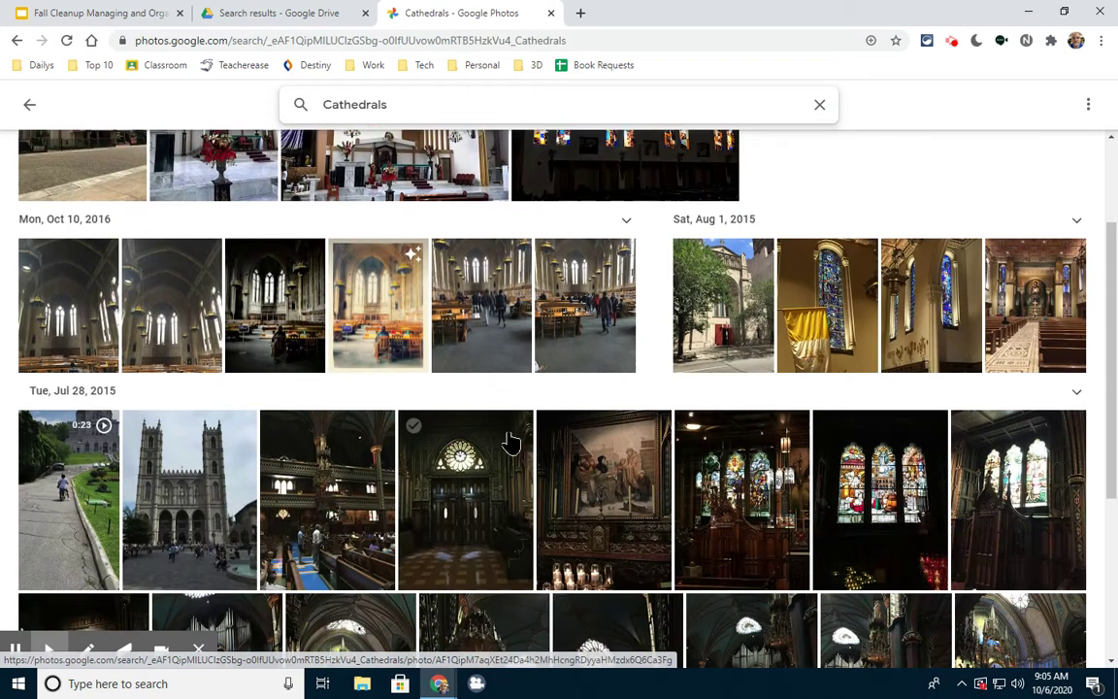
scroll(511, 443, down, 3)
scroll(511, 443, up, 4)
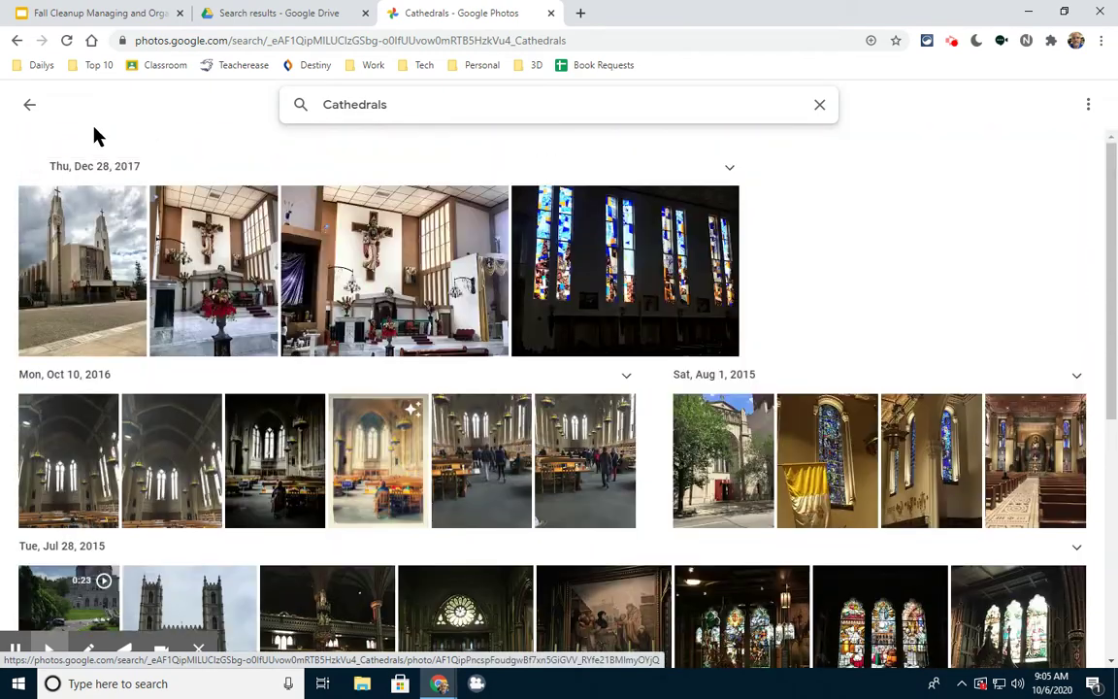
click(29, 105)
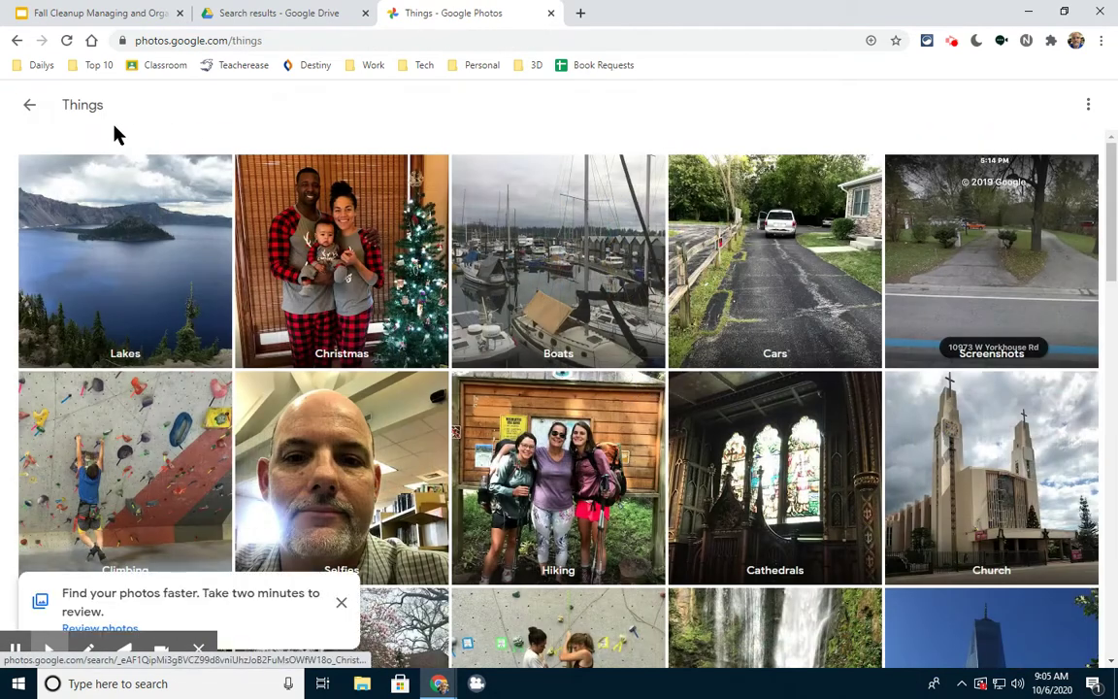
click(29, 105)
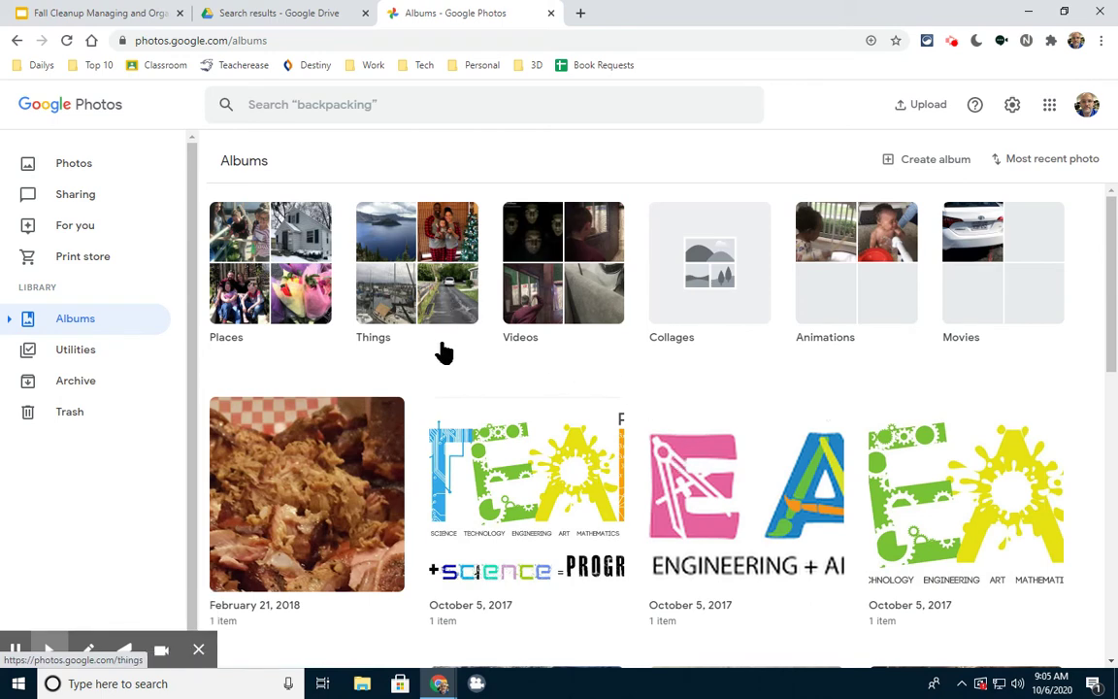
Step: Close Google Photos and show the Top 5 Tips #2 slide on naming files in the Fall Cleanup presentation
click(309, 14)
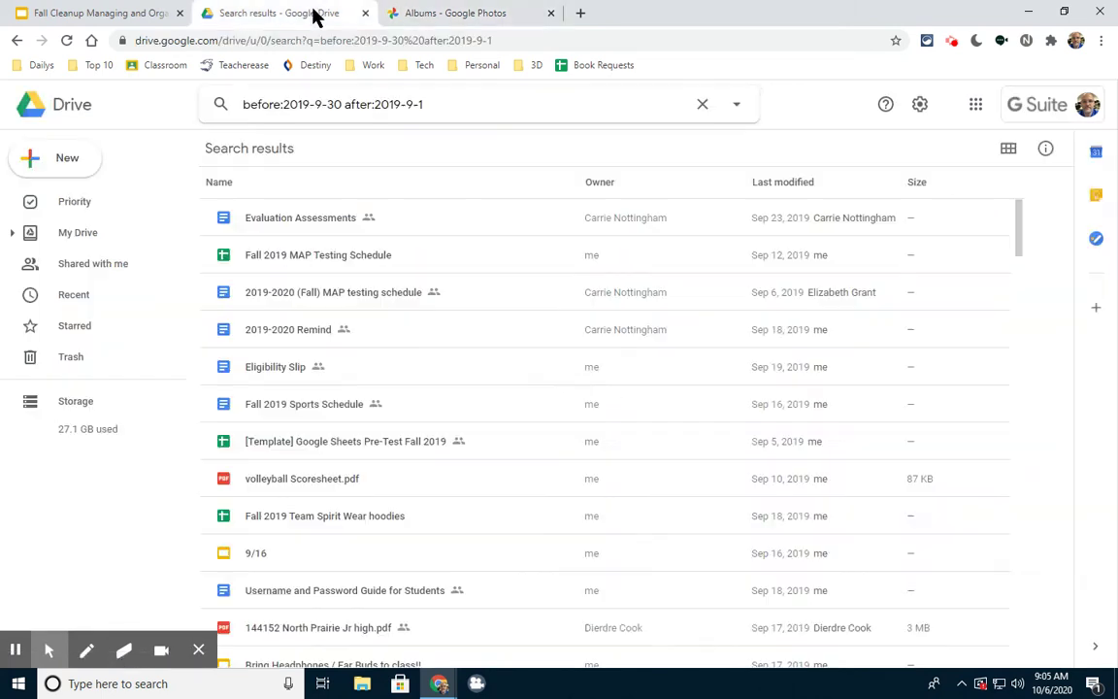
click(551, 13)
click(95, 12)
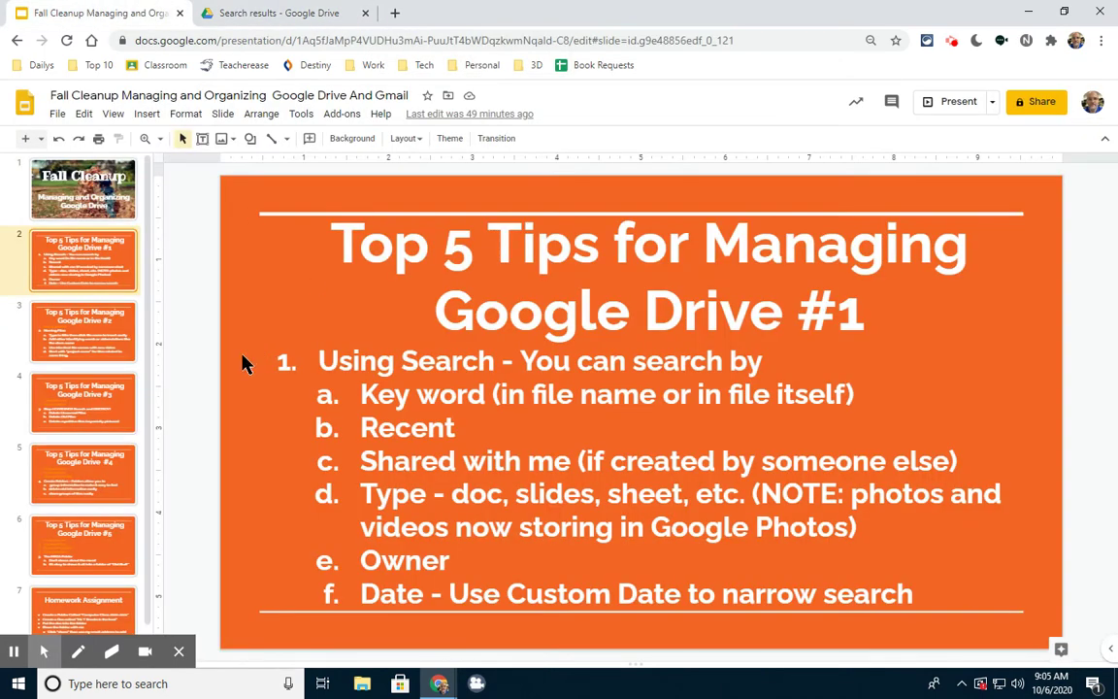
click(100, 333)
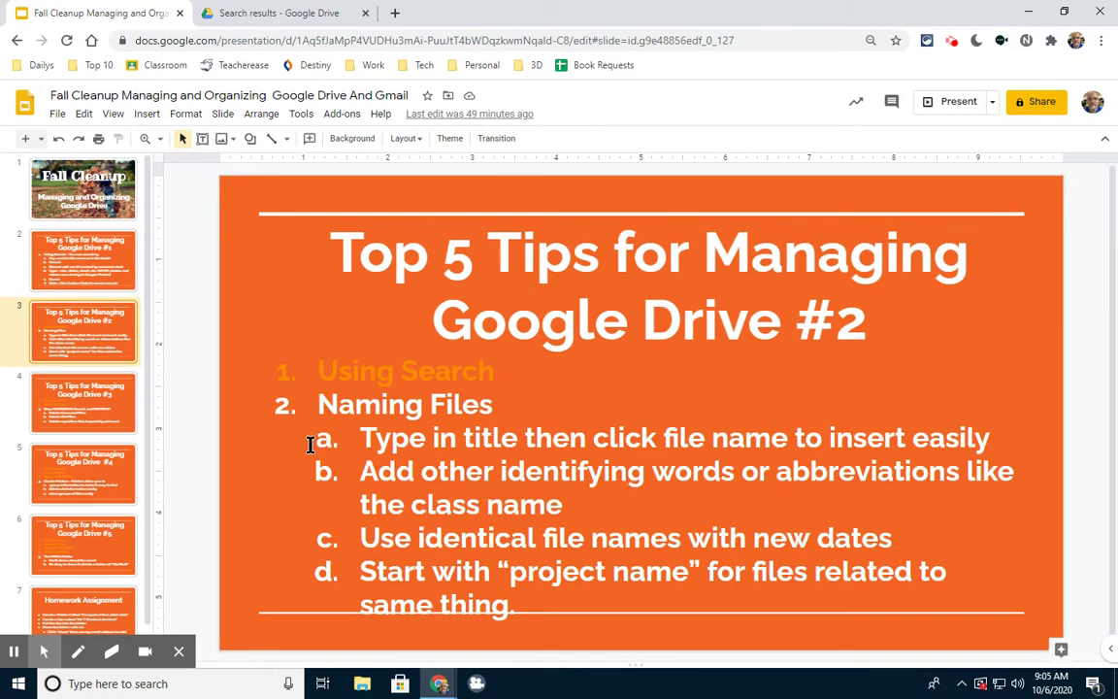
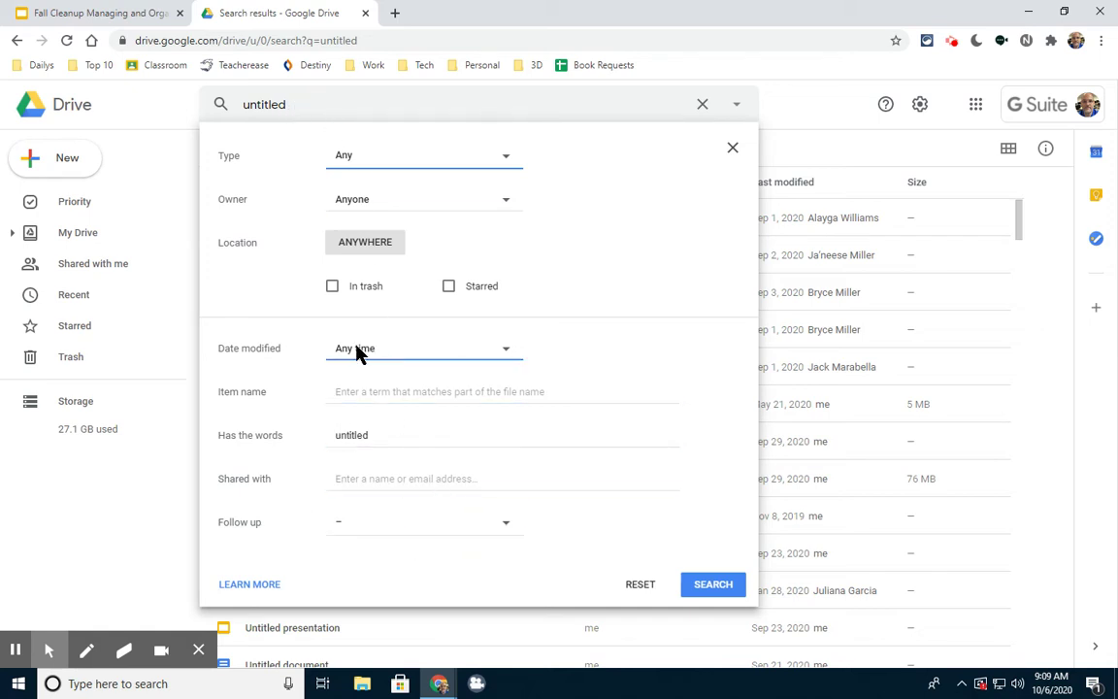
Step: Restrict the Drive search for untitled files to a custom modified date range between 2010-1-1 and 2020-7-4
click(504, 350)
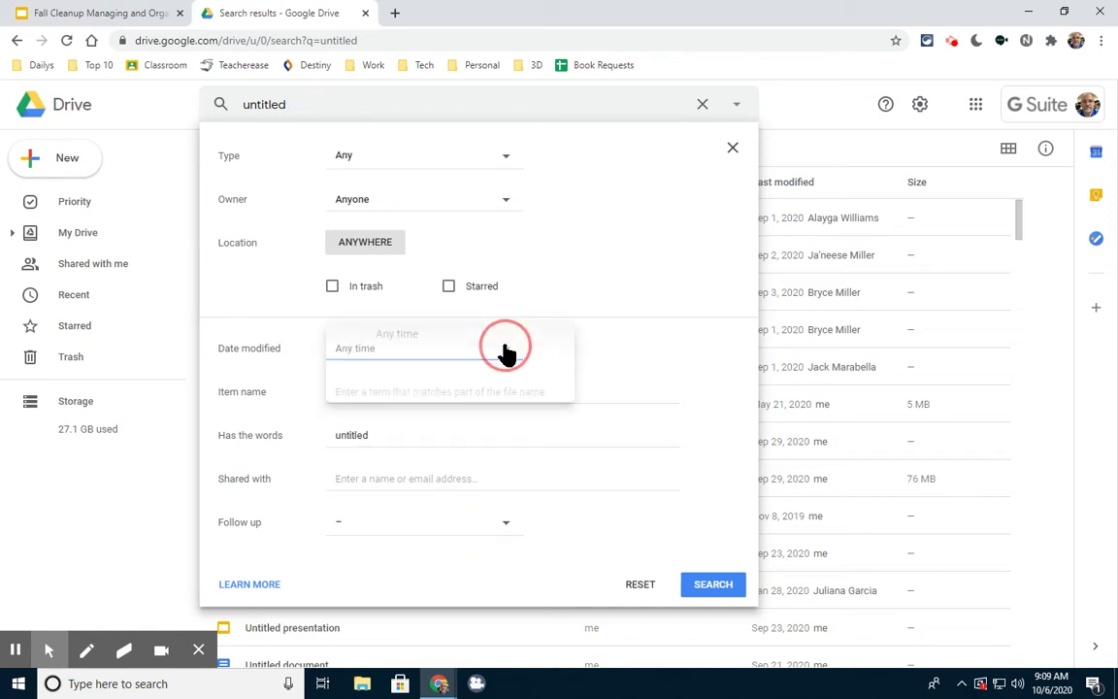
click(408, 501)
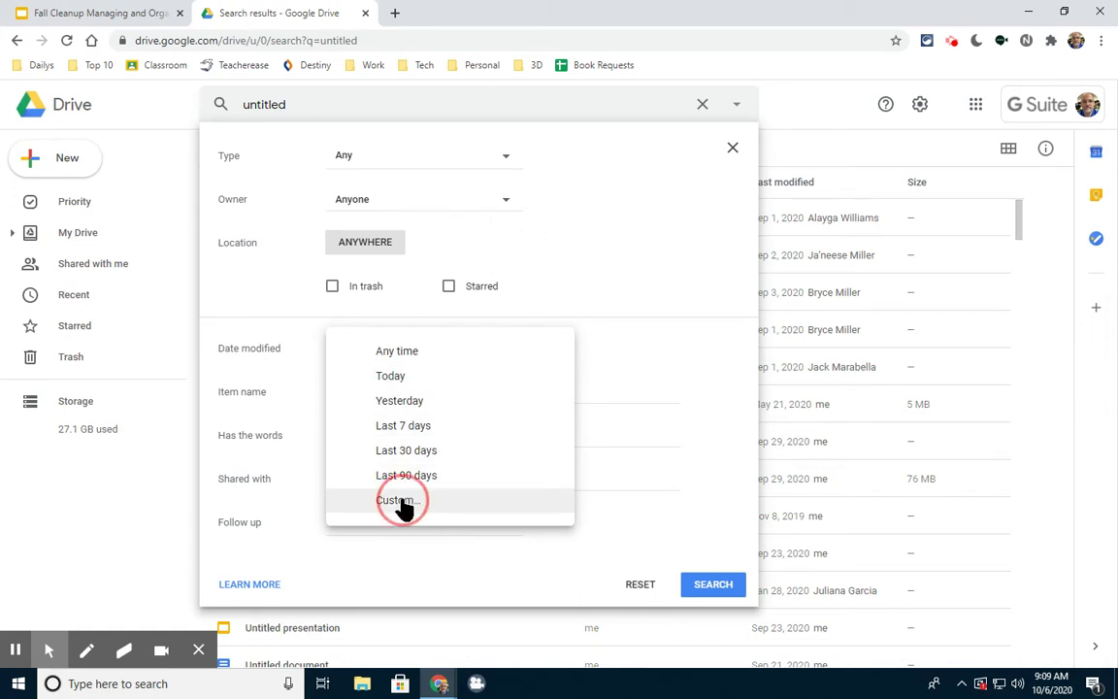
click(376, 439)
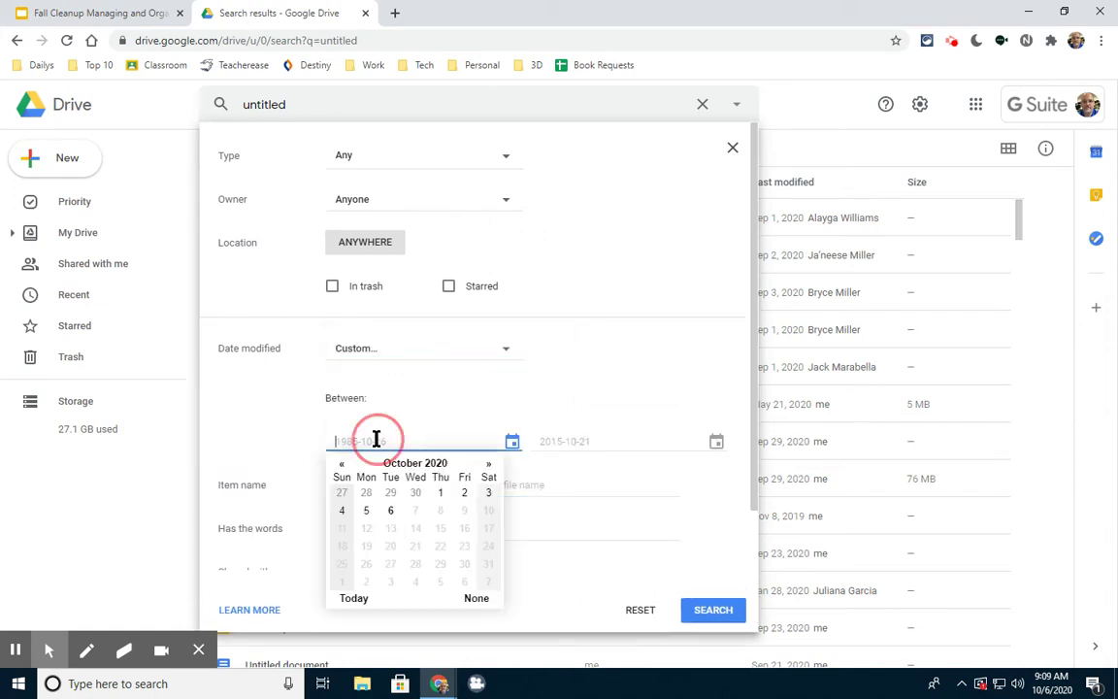
text(2010-1-1)
click(558, 441)
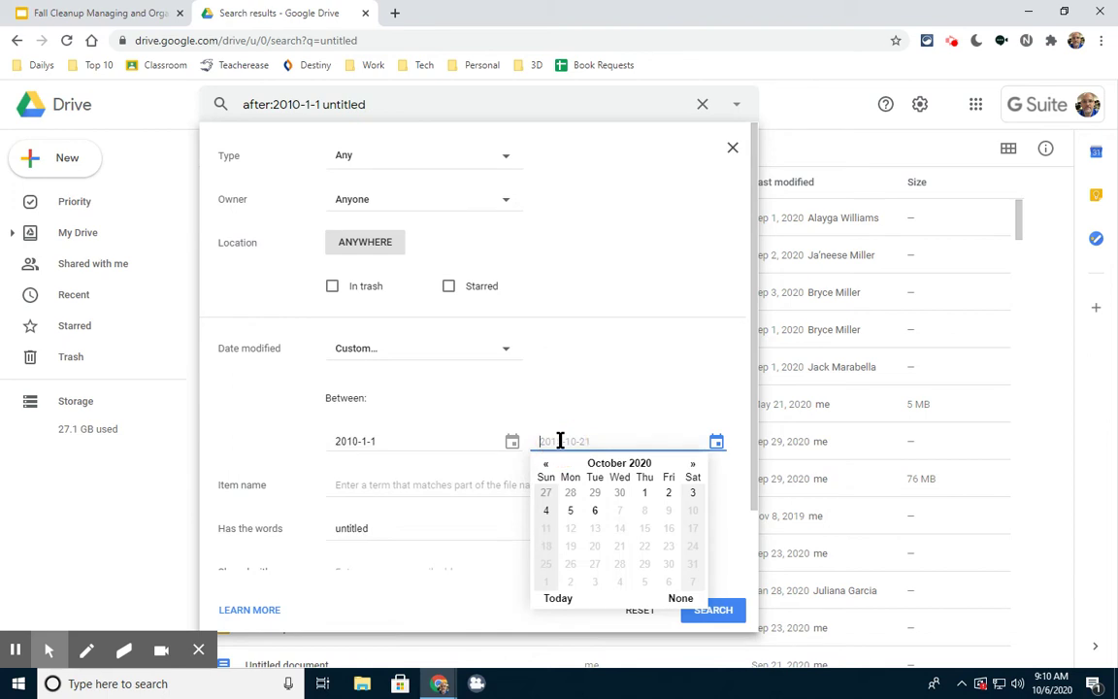
text(2020-7-4)
click(352, 438)
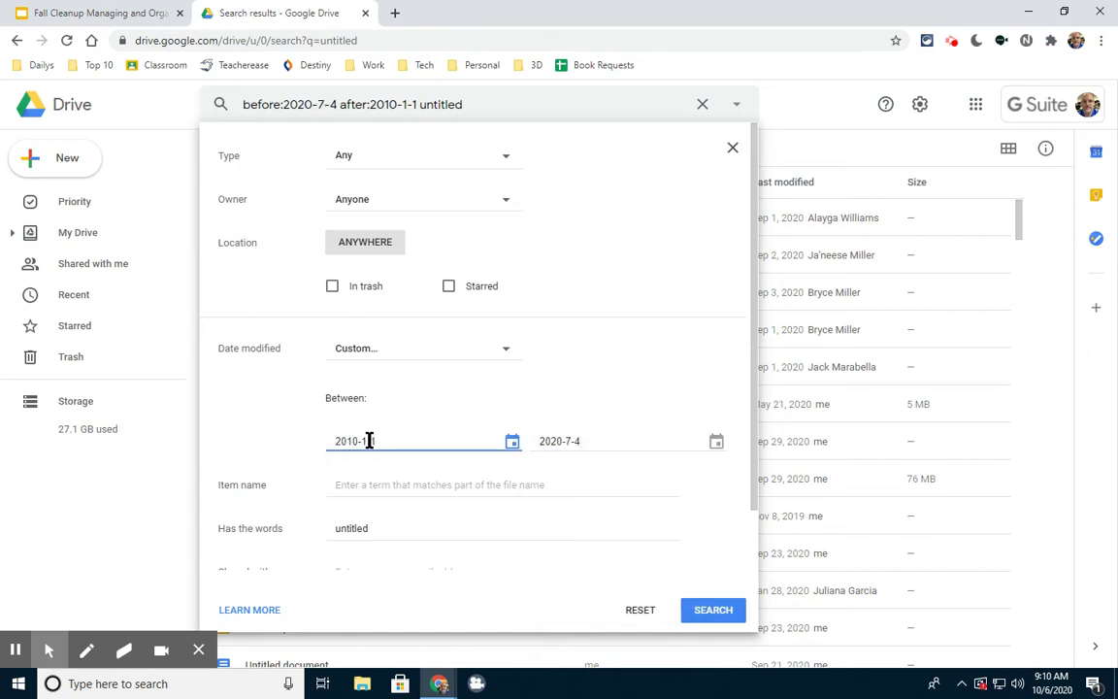
click(559, 440)
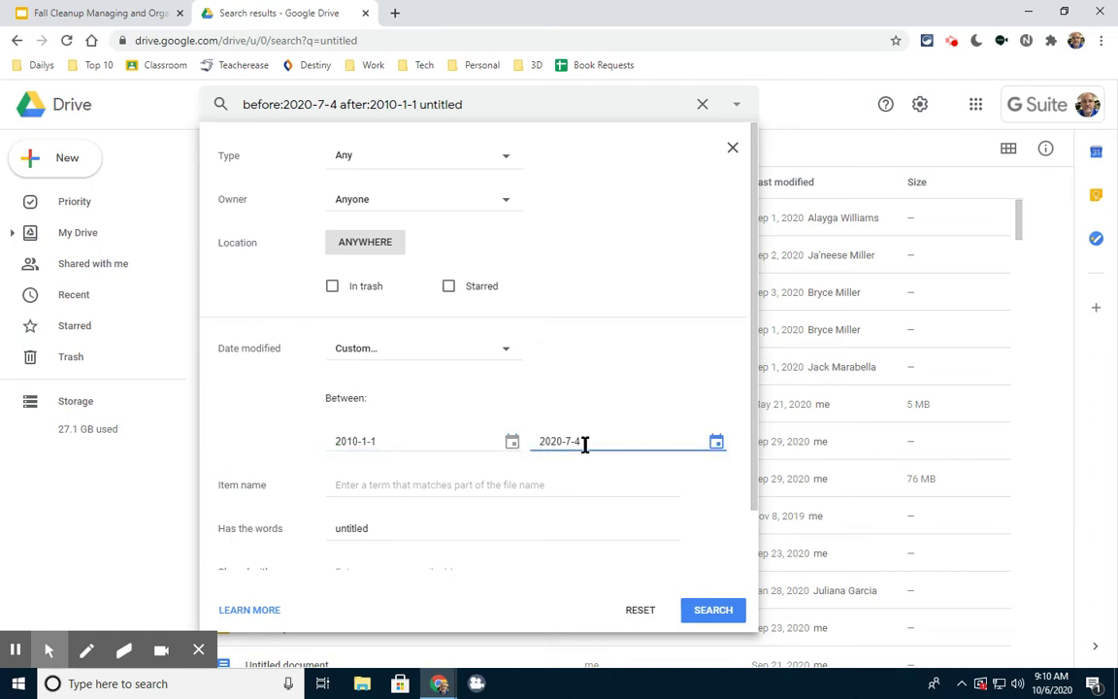
click(273, 388)
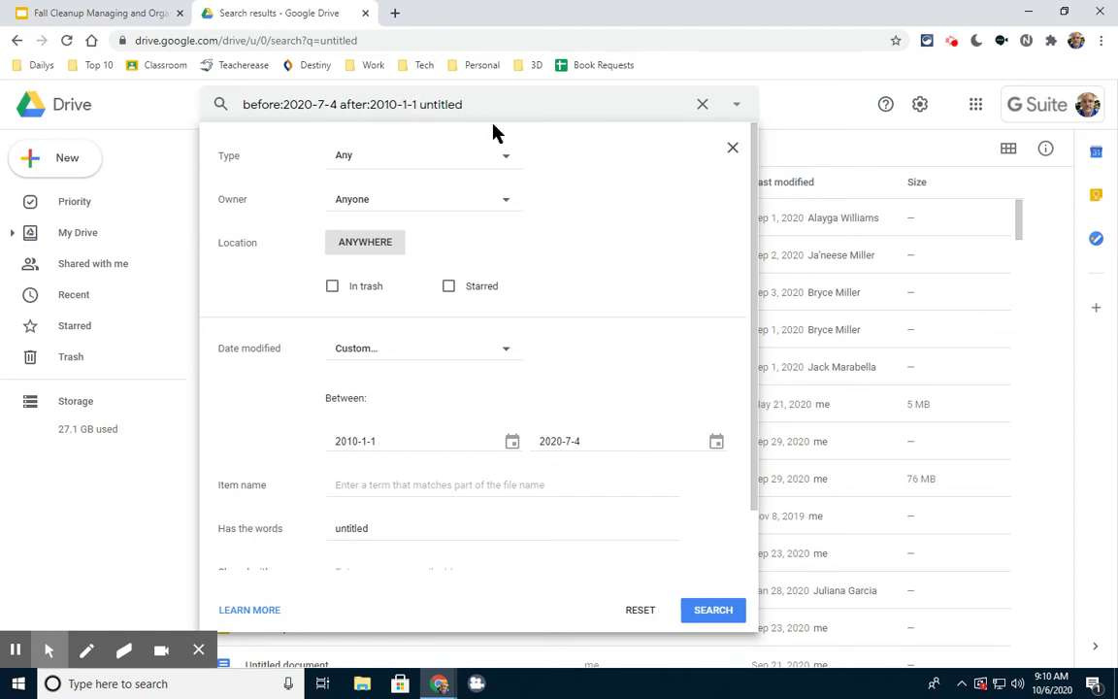
Step: Run the date-restricted search and look through the untitled files in the results
click(714, 612)
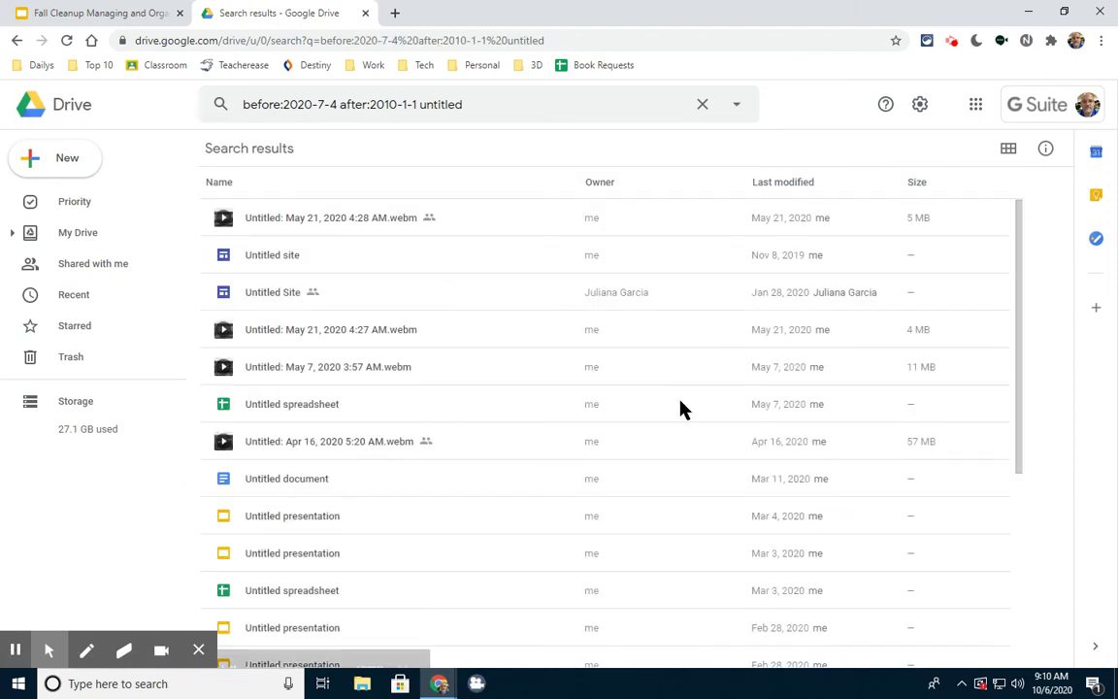
scroll(377, 389, down, 4)
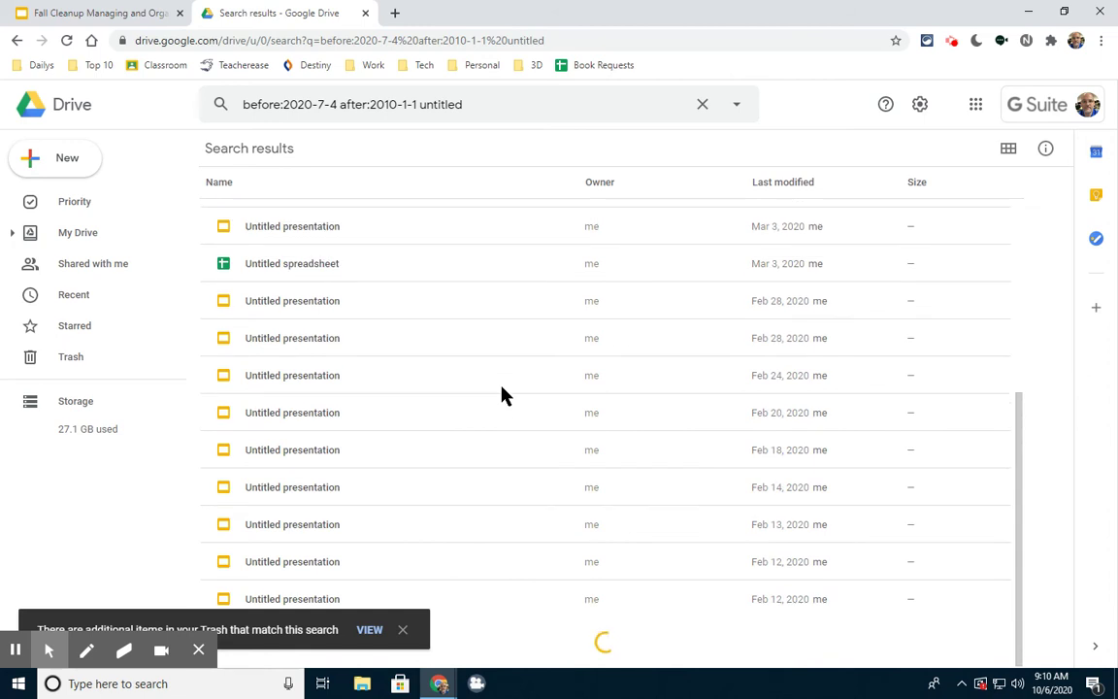
scroll(502, 394, up, 2)
scroll(502, 394, up, 2)
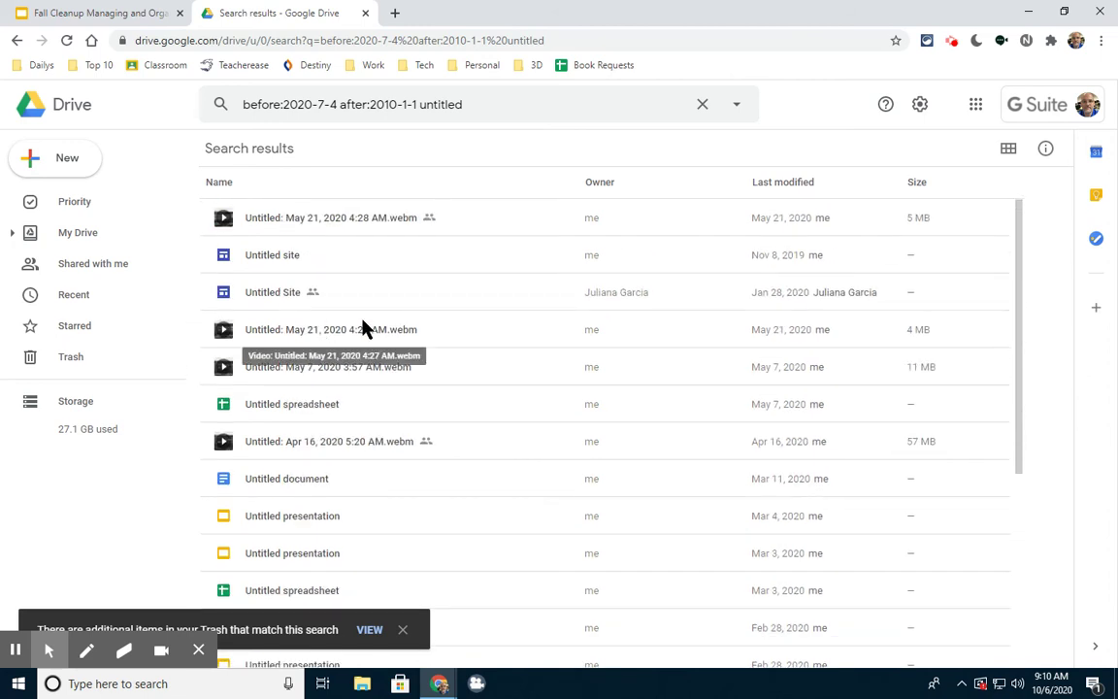
scroll(461, 376, down, 10)
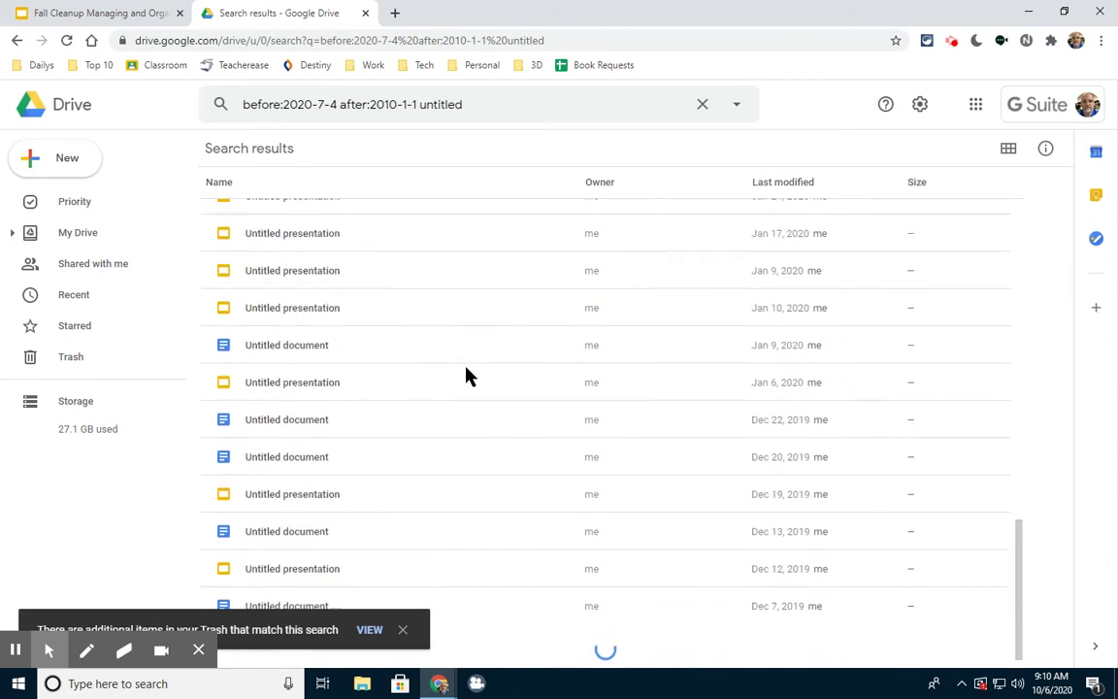
scroll(466, 375, down, 10)
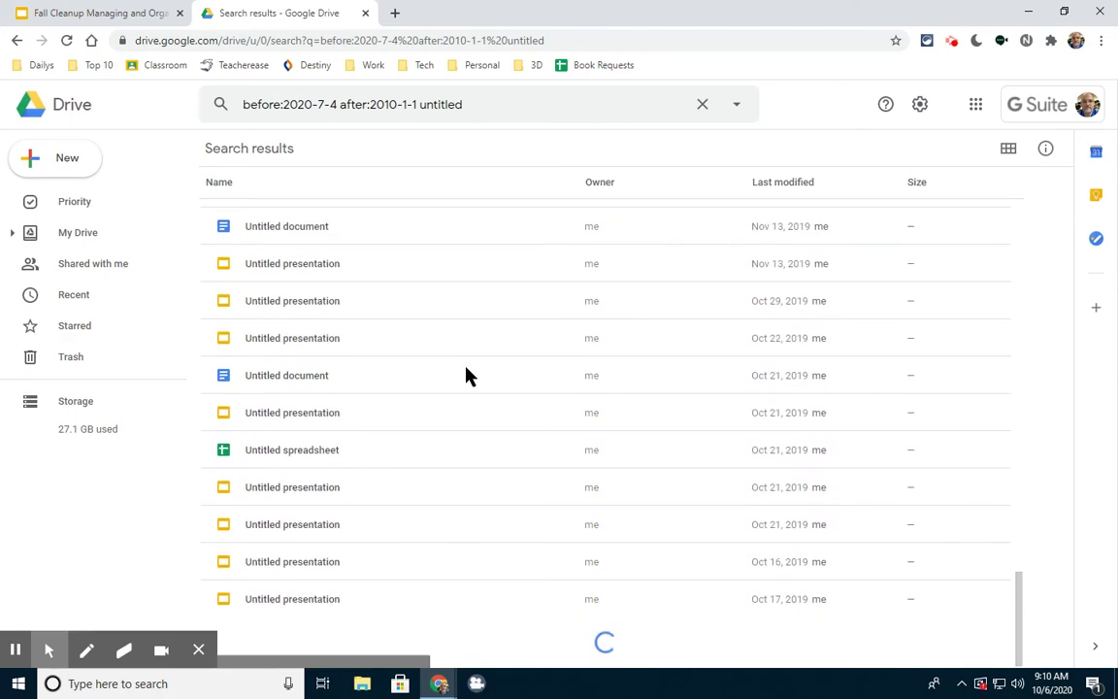
scroll(466, 379, up, 15)
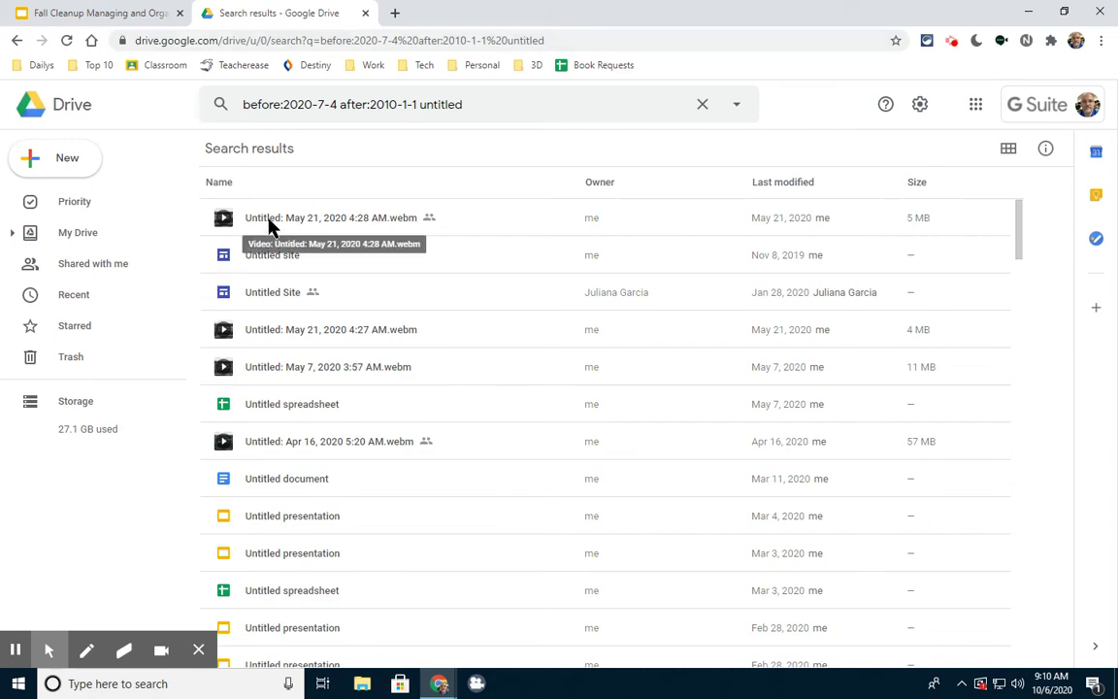
Step: Narrow the untitled search to the Documents type, run it and review the resulting files
click(736, 107)
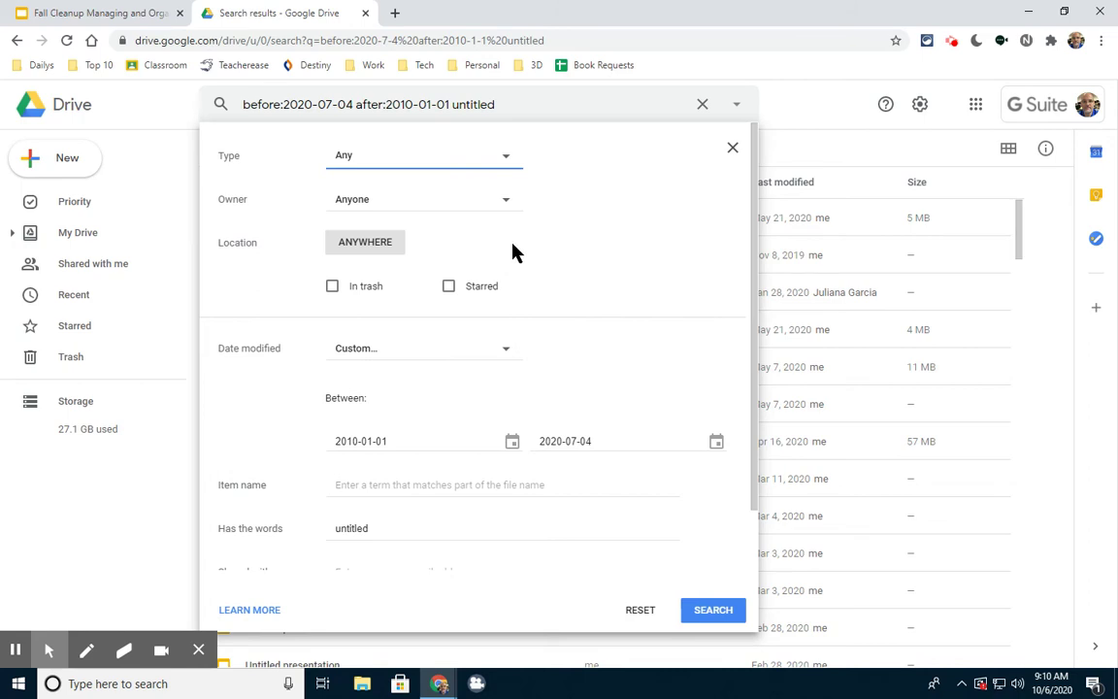
click(507, 162)
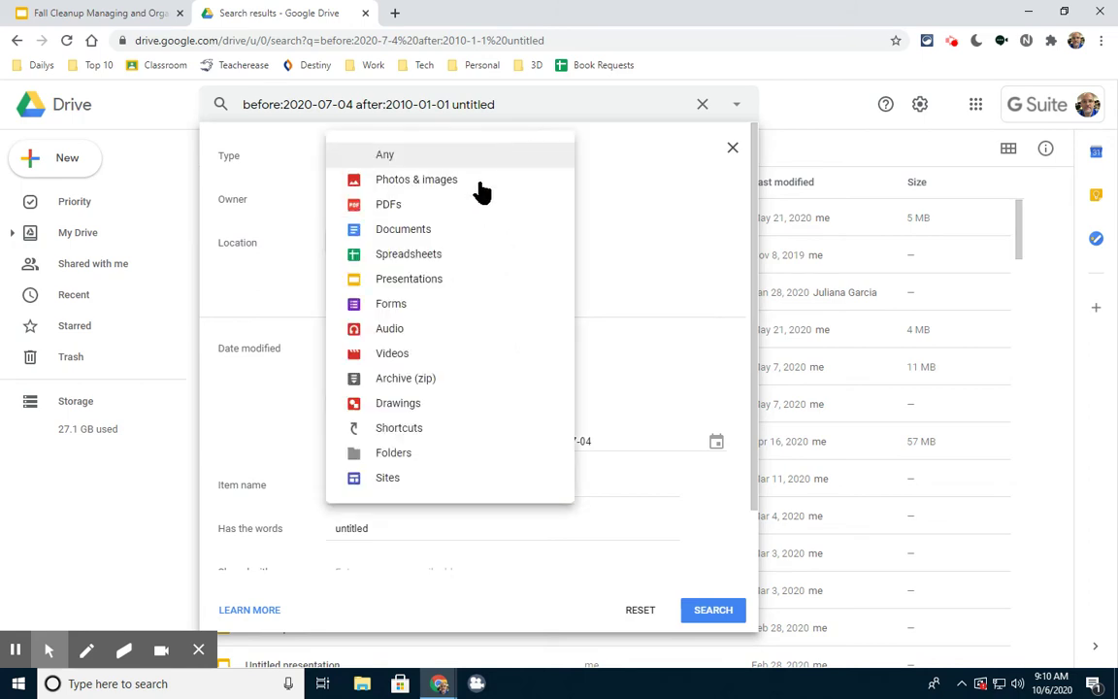
click(446, 229)
click(720, 615)
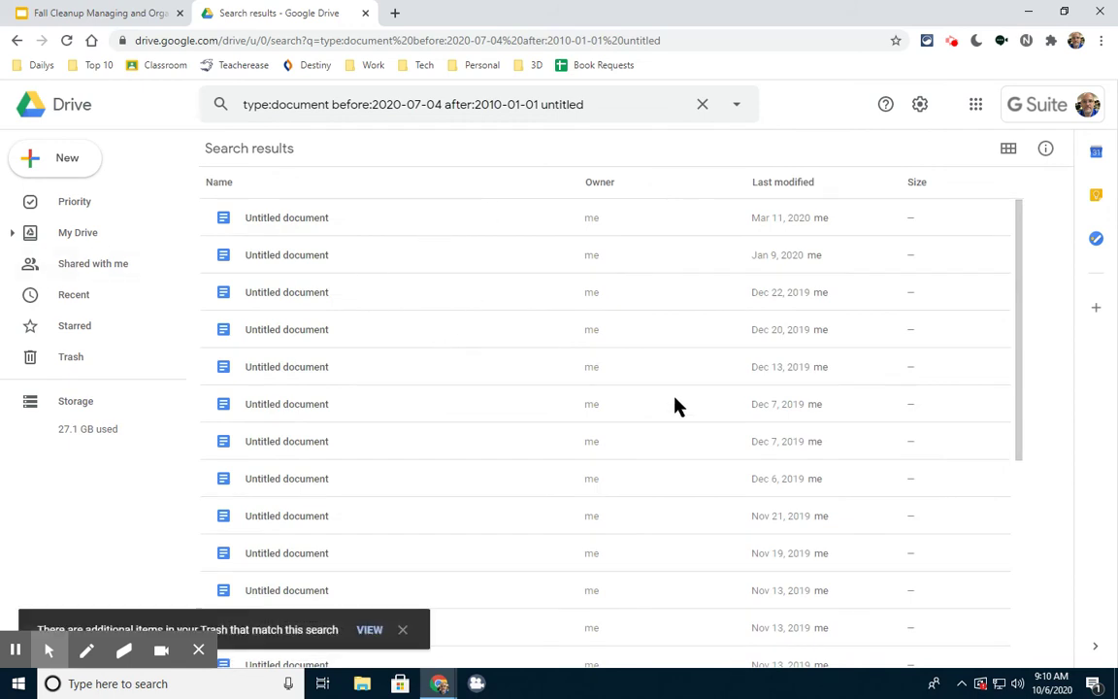
scroll(388, 330, down, 1)
scroll(292, 300, up, 1)
scroll(933, 543, down, 4)
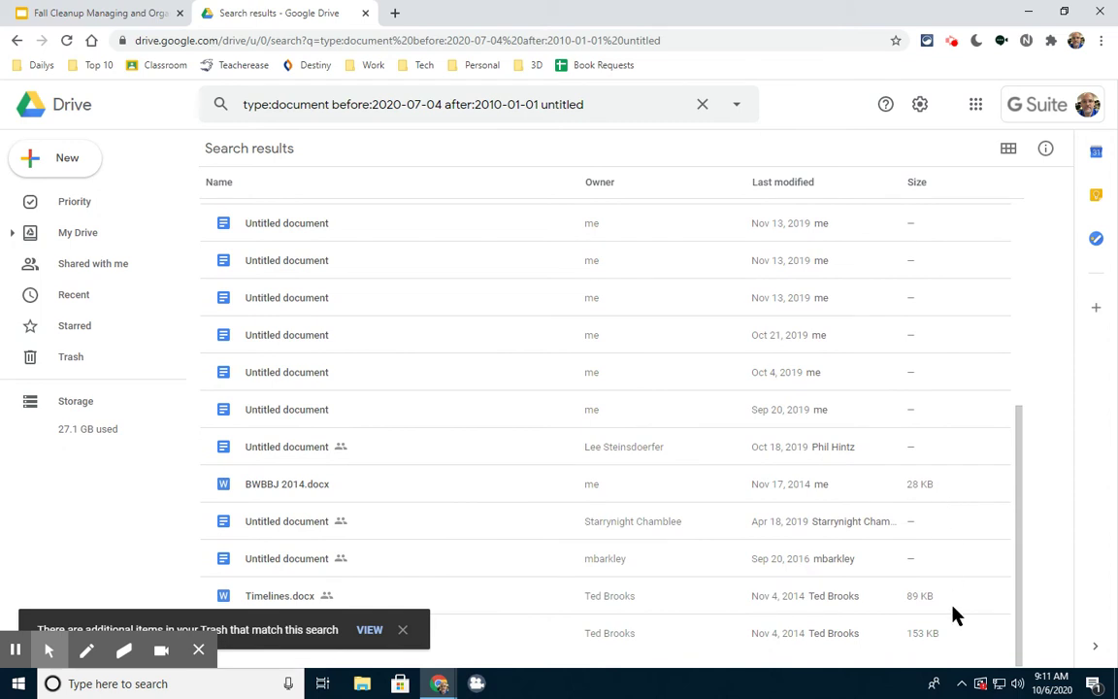
scroll(216, 233, up, 5)
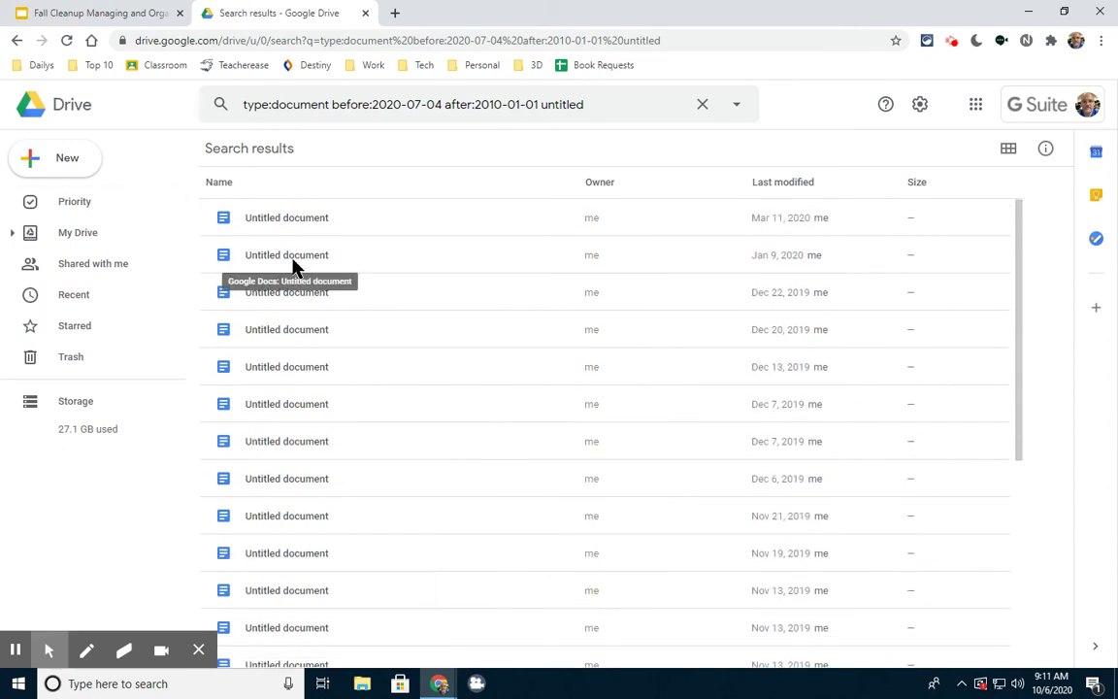
Step: Delete the search results from the first untitled document through the shared untitled document last modified Apr 18, 2019
click(281, 223)
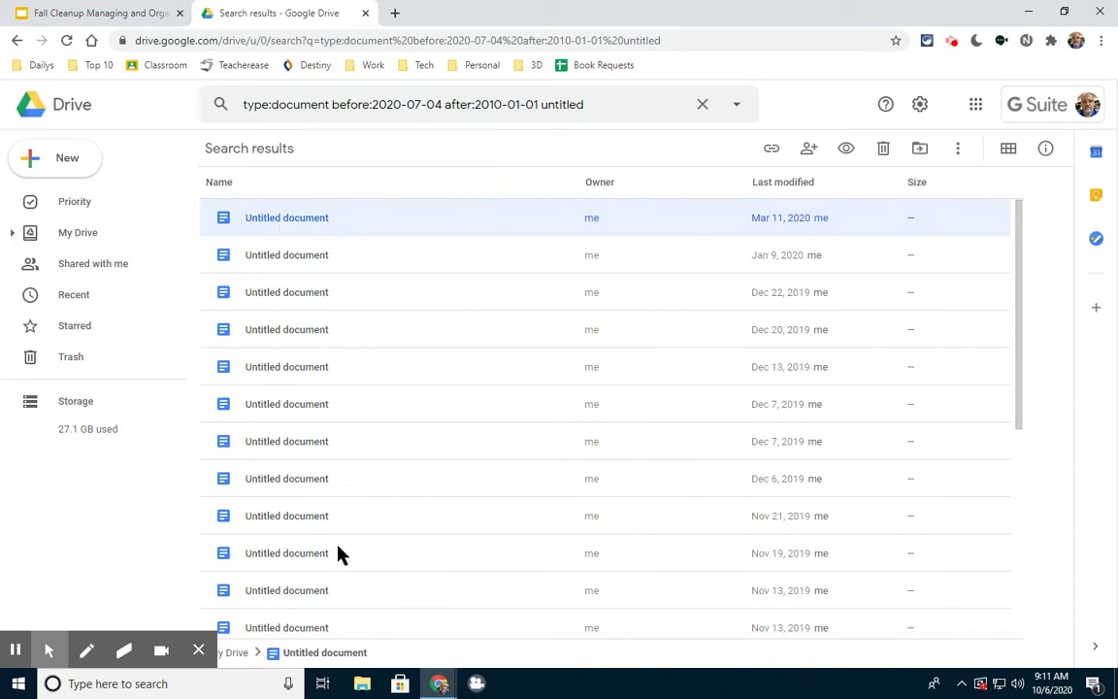
scroll(341, 553, down, 5)
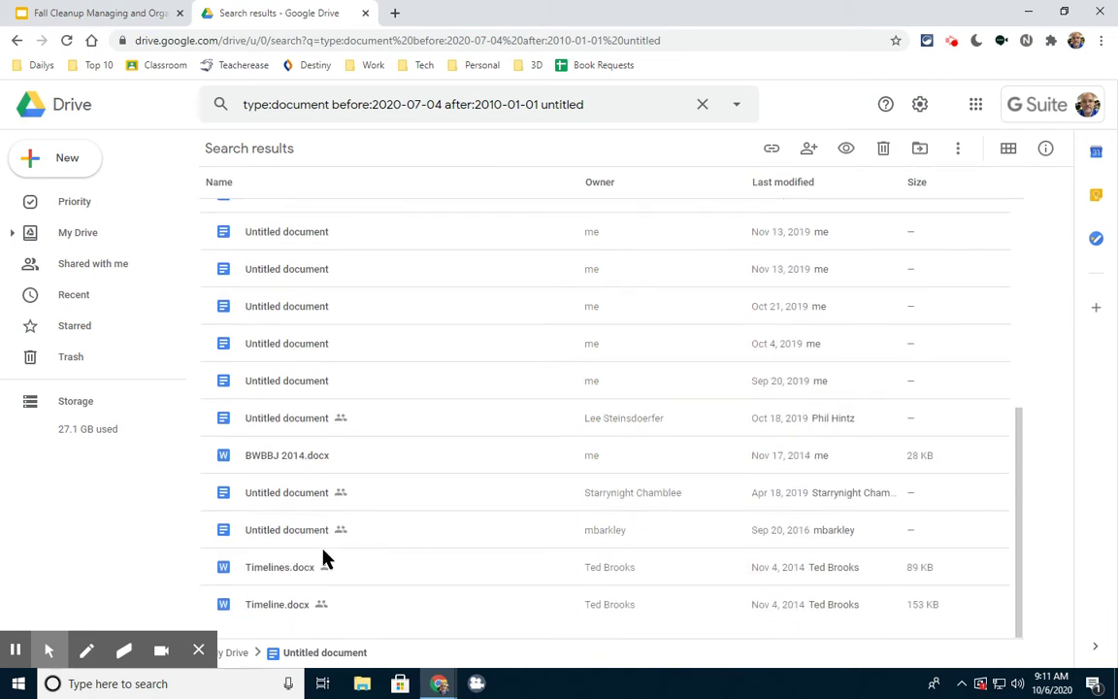
shift+click(275, 495)
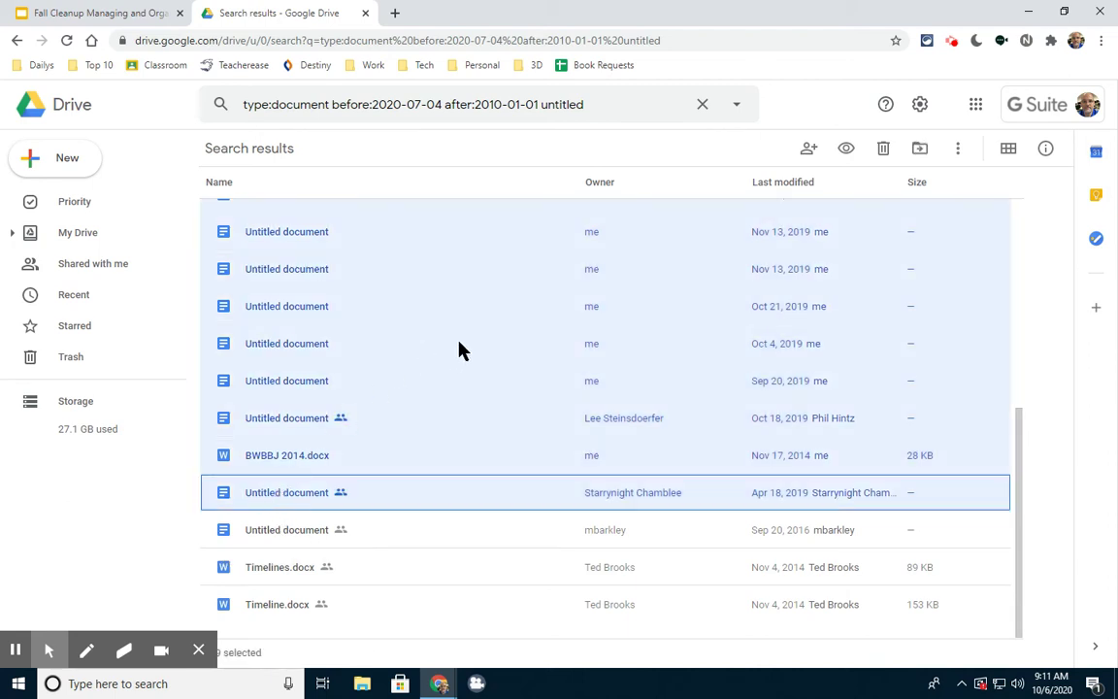
scroll(464, 353, up, 4)
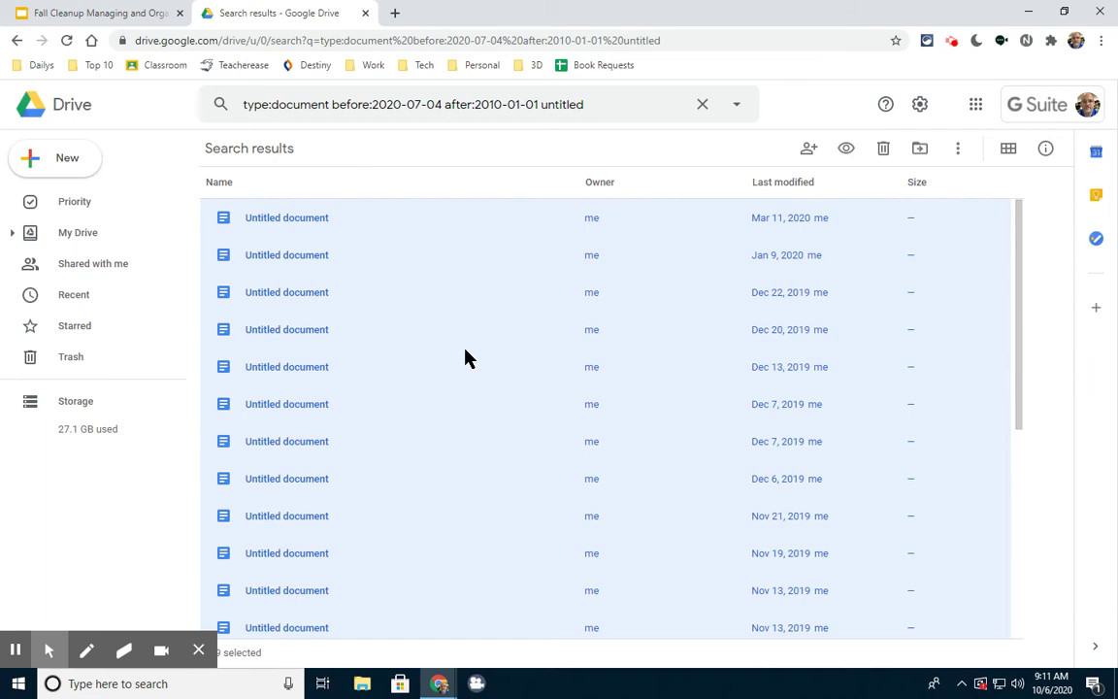
key(Delete)
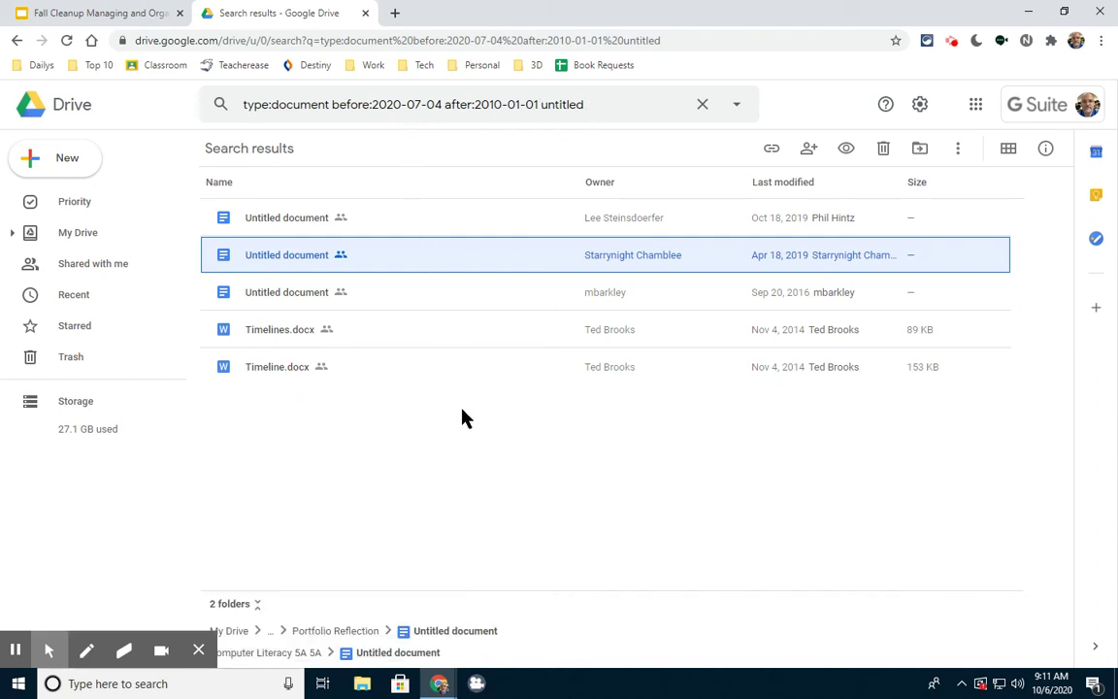
Step: Switch to the Fall Cleanup presentation, review the tip #3 slide and show the tip #4 slide on creating folders
click(132, 12)
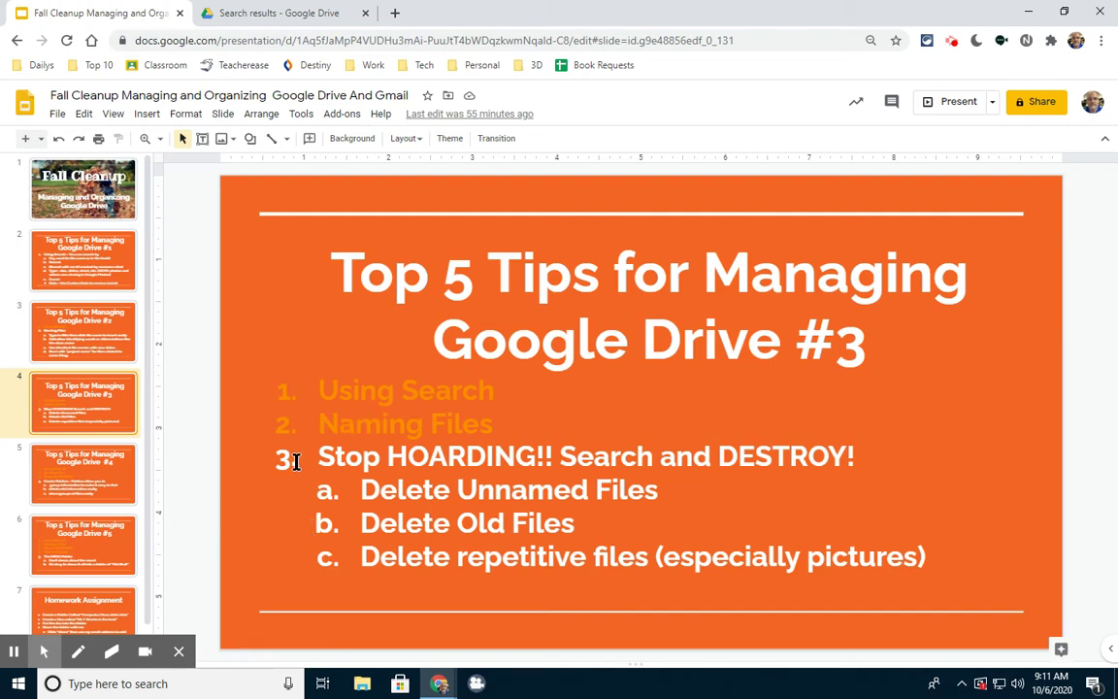
scroll(89, 424, down, 1)
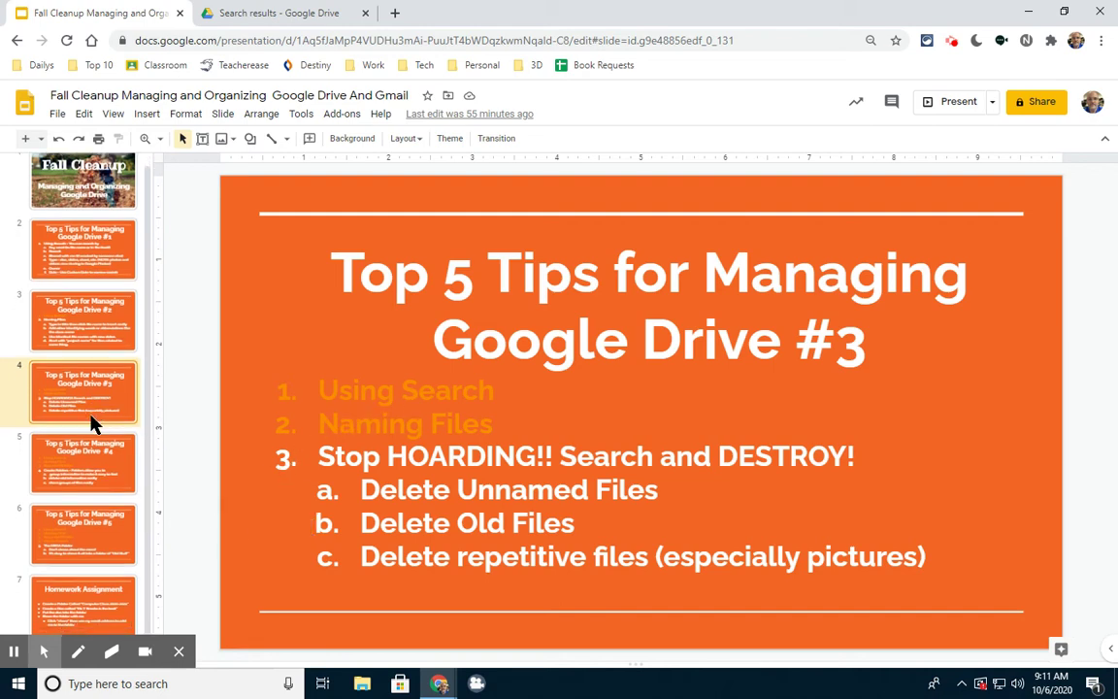
click(73, 464)
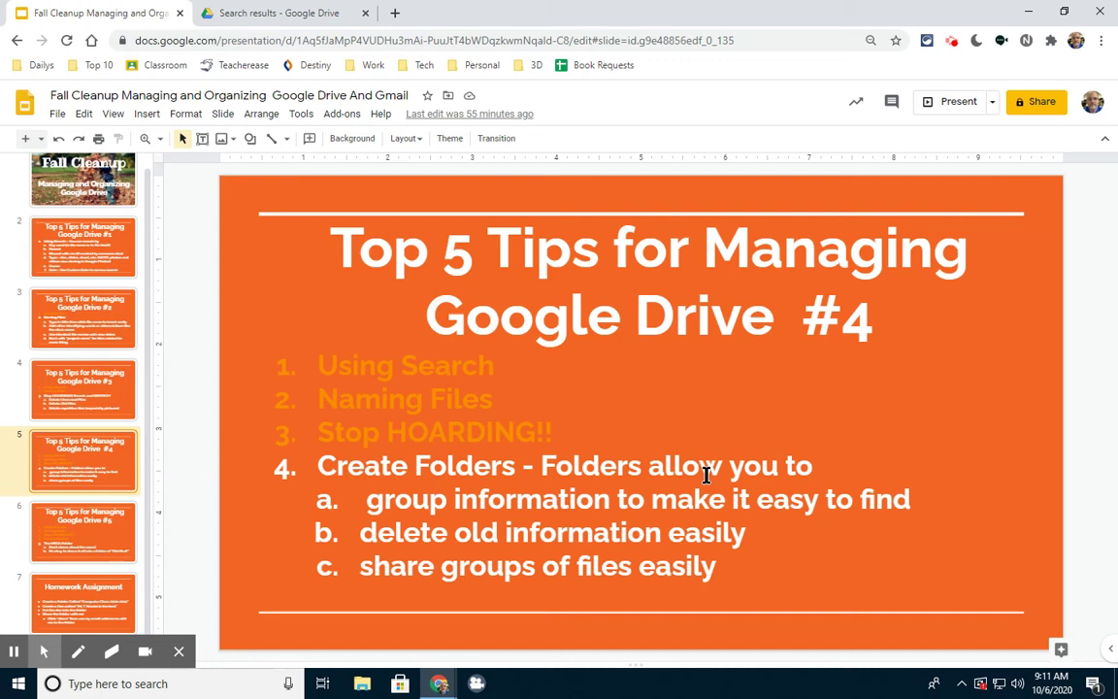
Step: Return to Google Drive, clear the search and browse the folders and files in My Drive
click(319, 12)
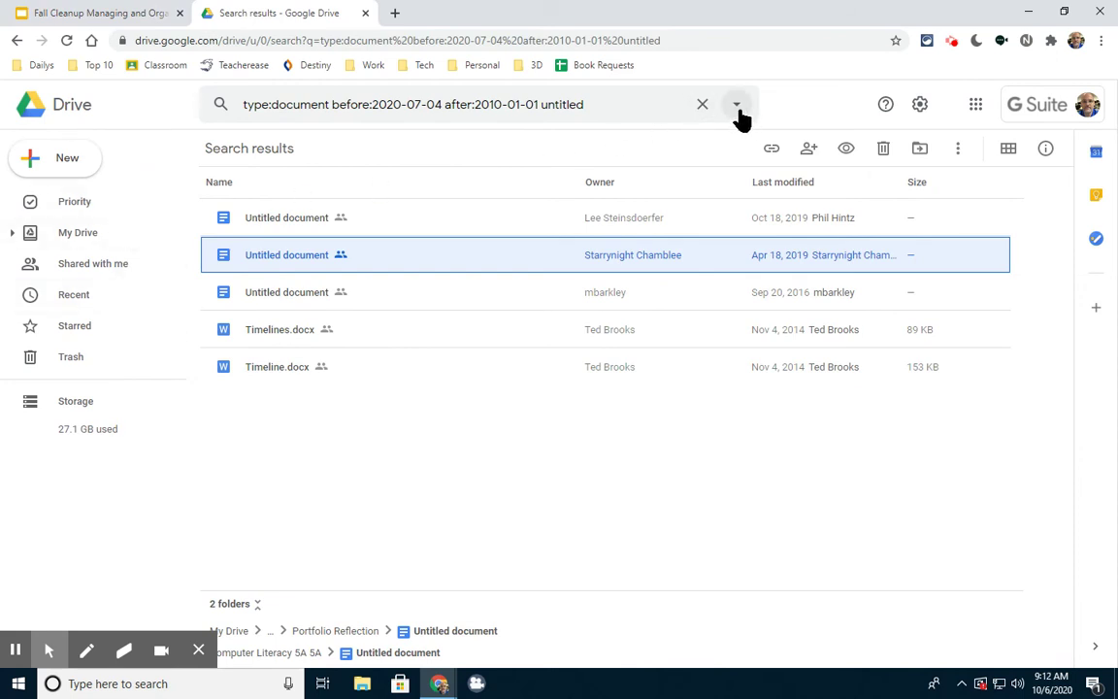
click(702, 104)
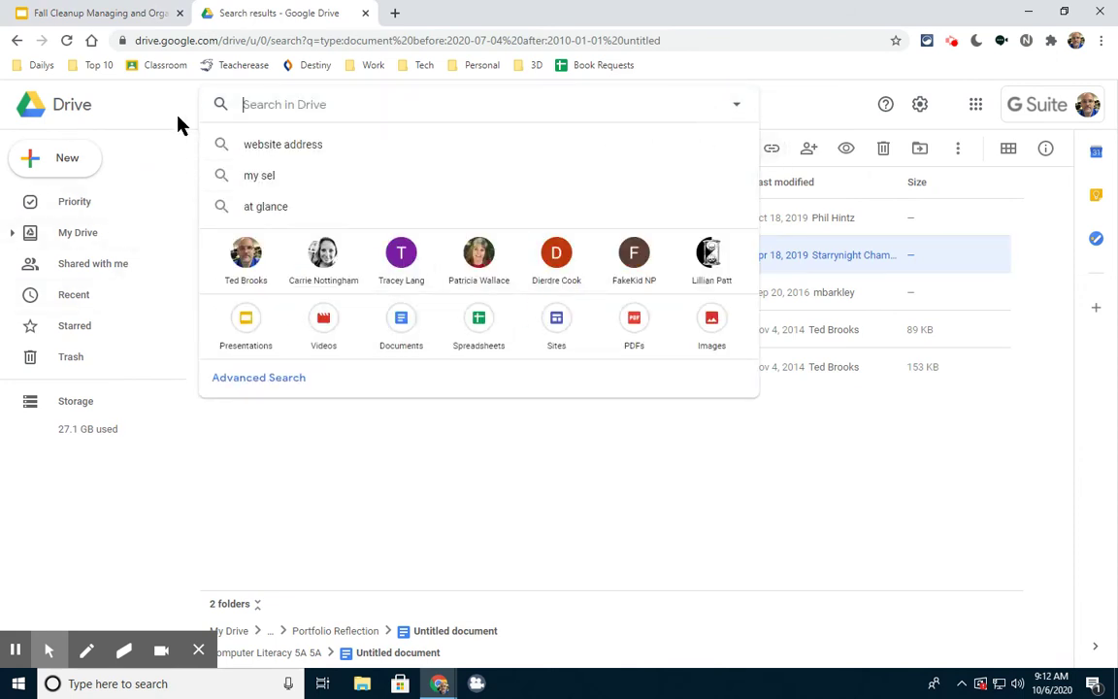
click(81, 238)
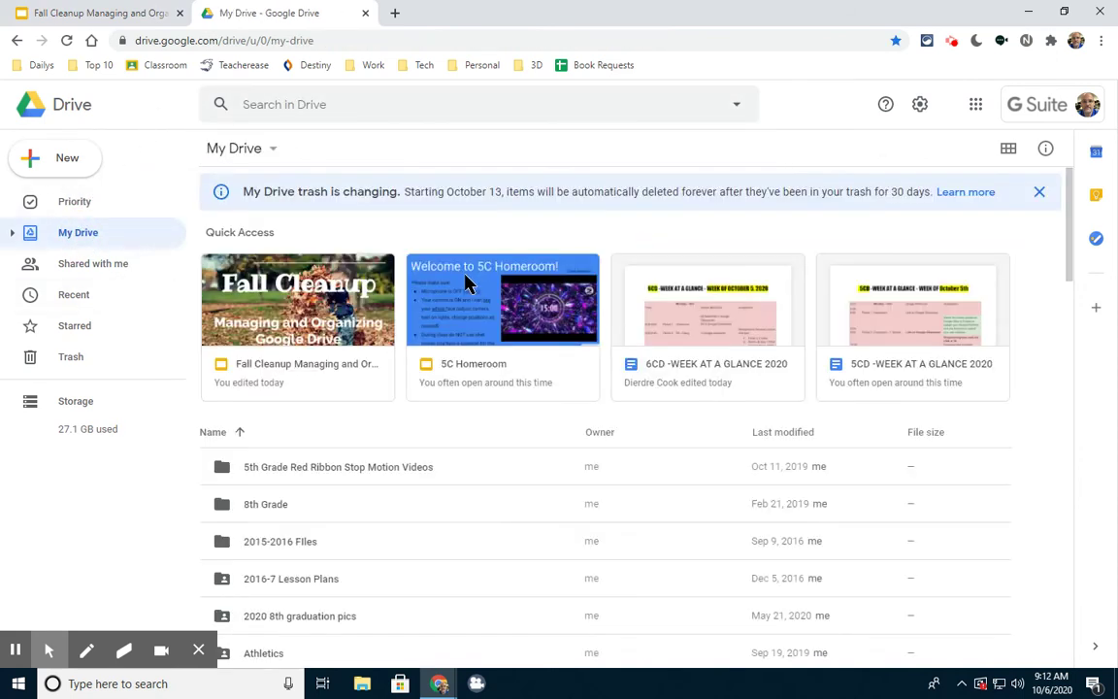
scroll(757, 341, down, 4)
scroll(767, 358, down, 10)
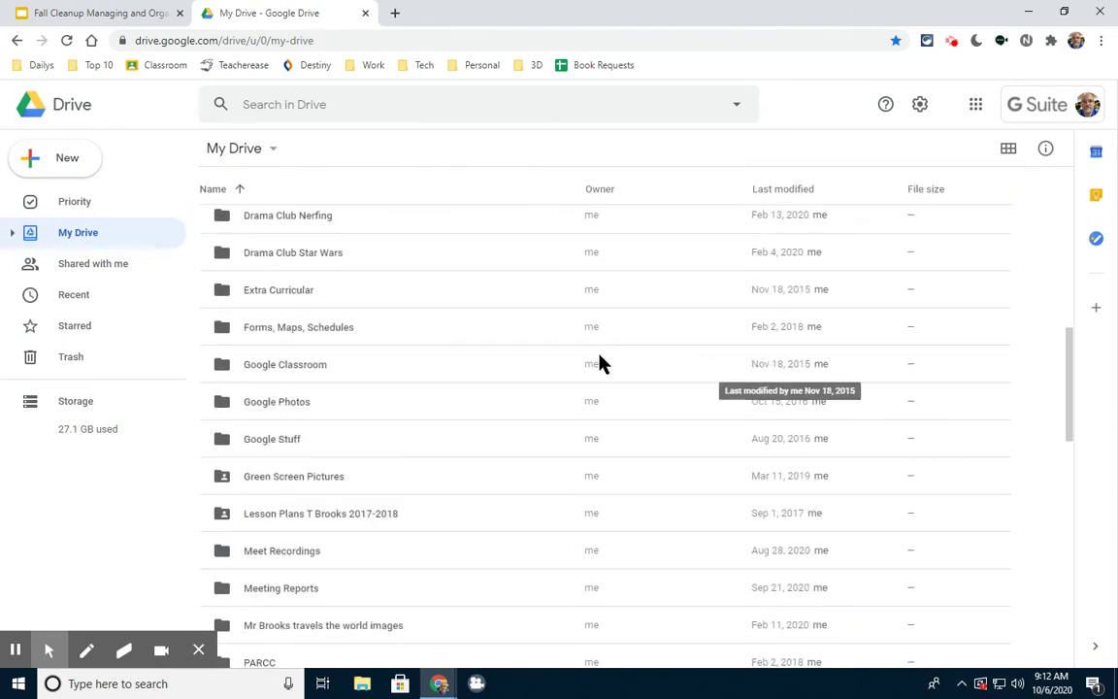
scroll(594, 371, down, 5)
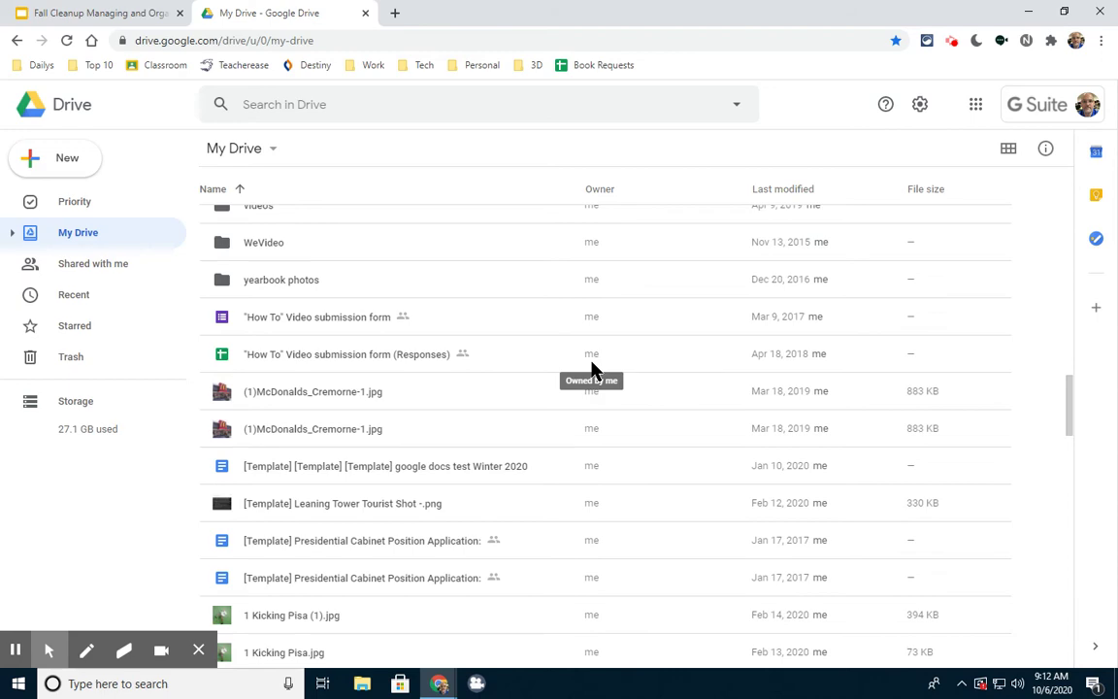
scroll(594, 371, up, 20)
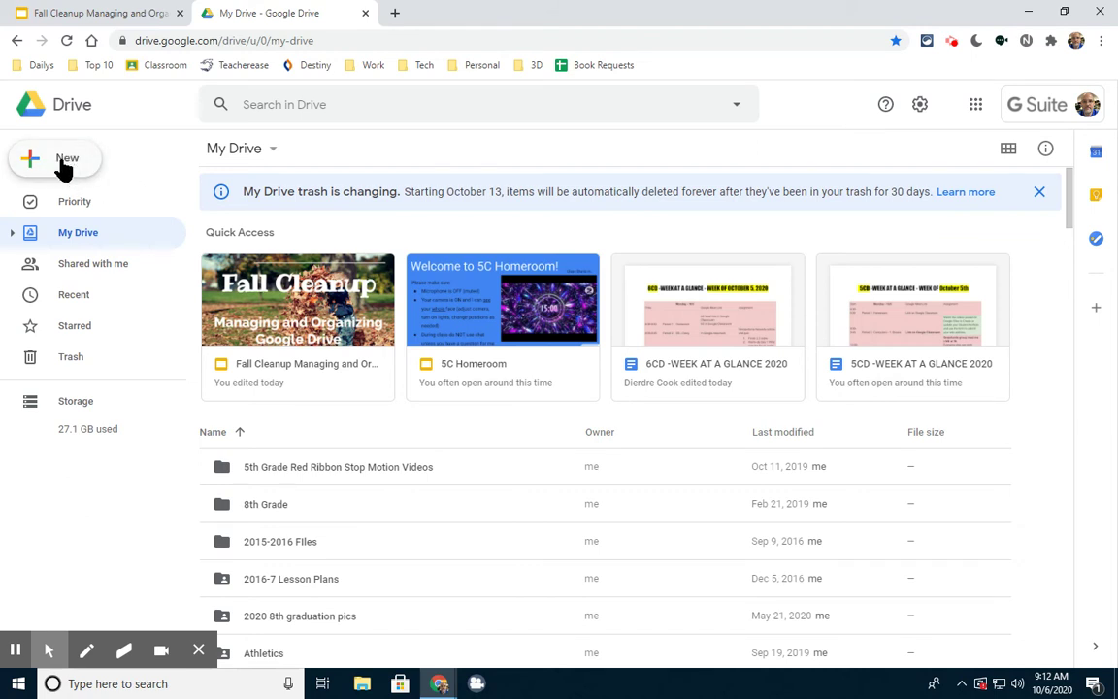
Step: Create a new folder named "2020 Computer Class" in My Drive
click(62, 165)
click(73, 167)
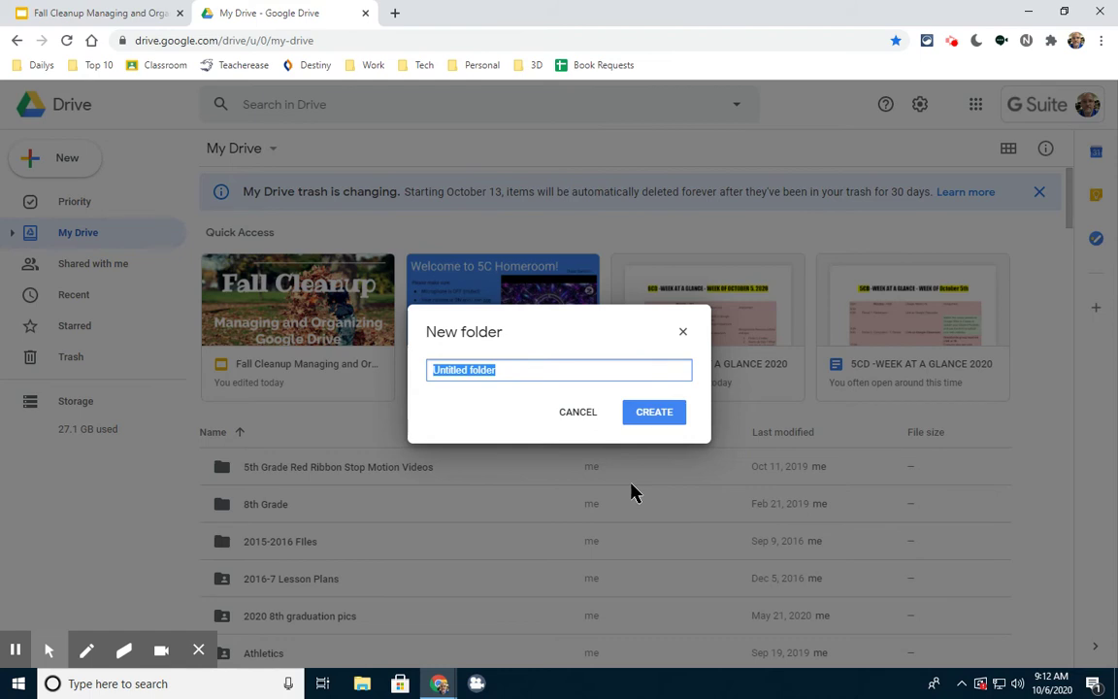
text(2020 C)
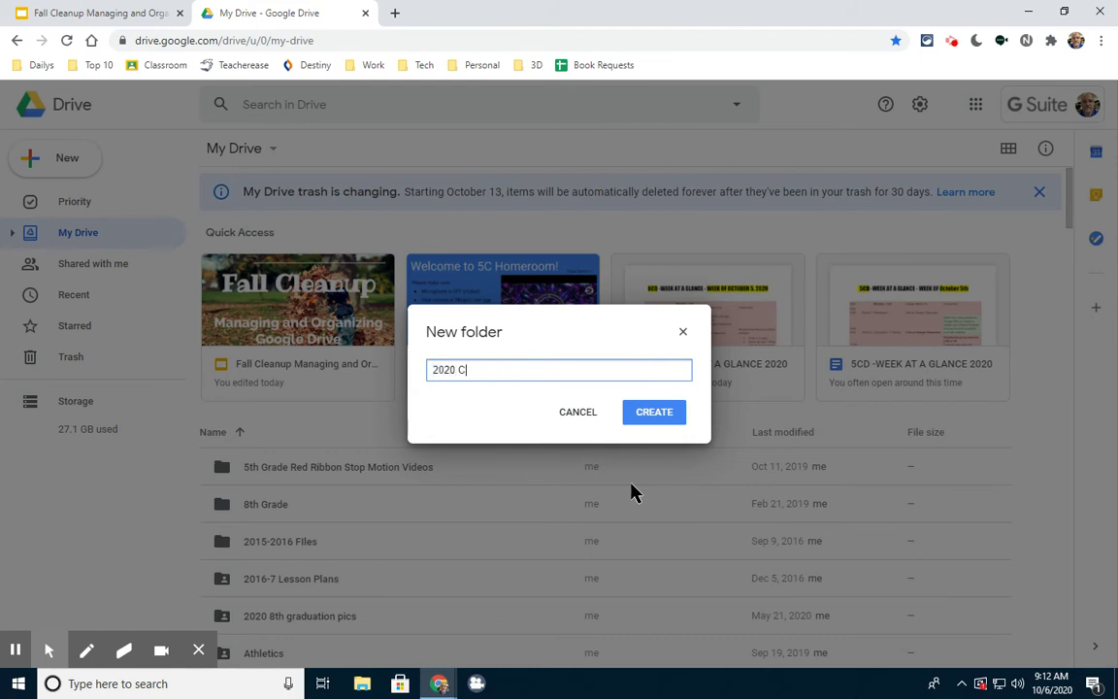
text(omputer CVte)
key(BackSpace)
key(BackSpace)
key(BackSpace)
text(lass)
click(656, 416)
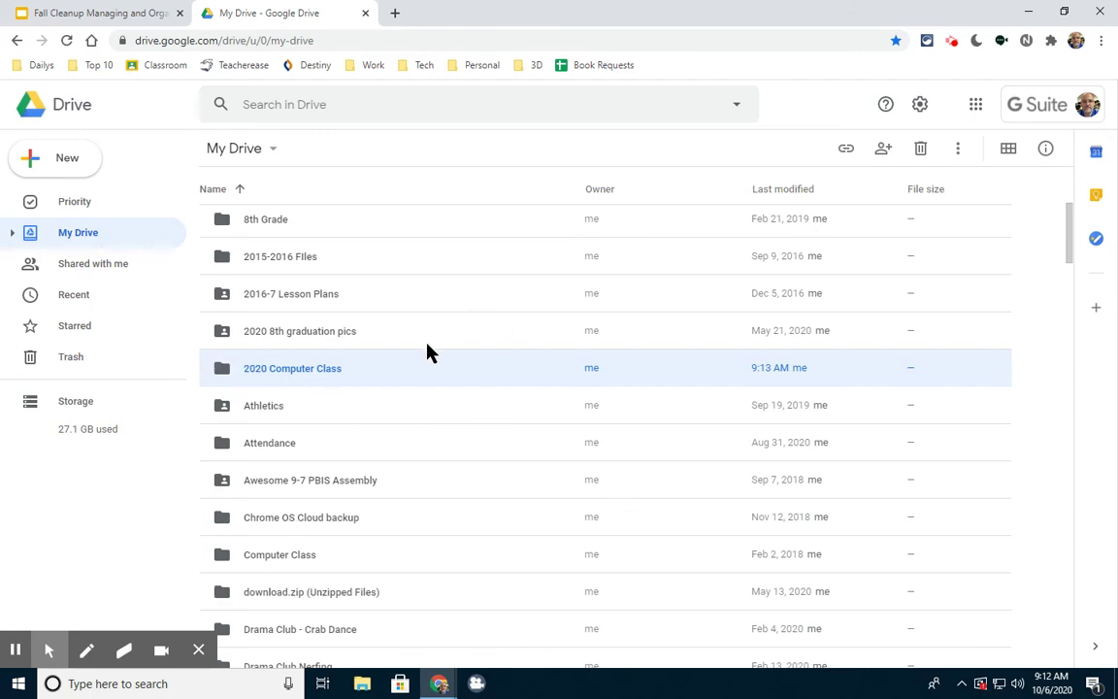
Step: Recheck the tip #4 slide in the Fall Cleanup presentation, return to Google Drive and remove the 2016-7 Lesson Plans folder from My Drive
click(98, 12)
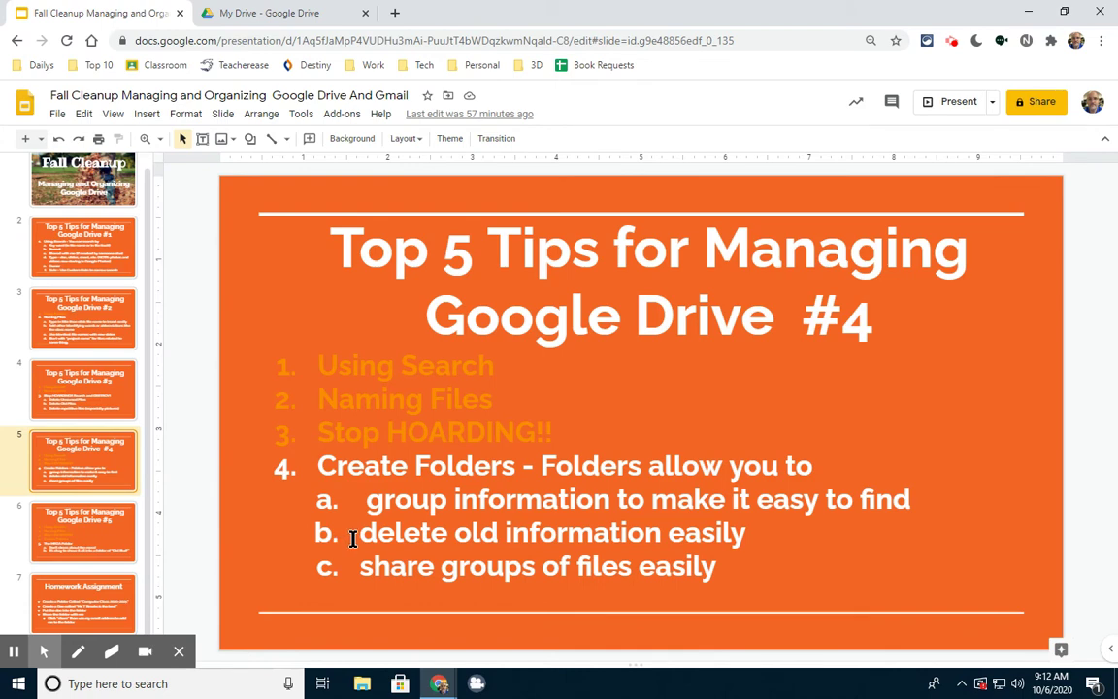
click(270, 13)
scroll(386, 400, up, 1)
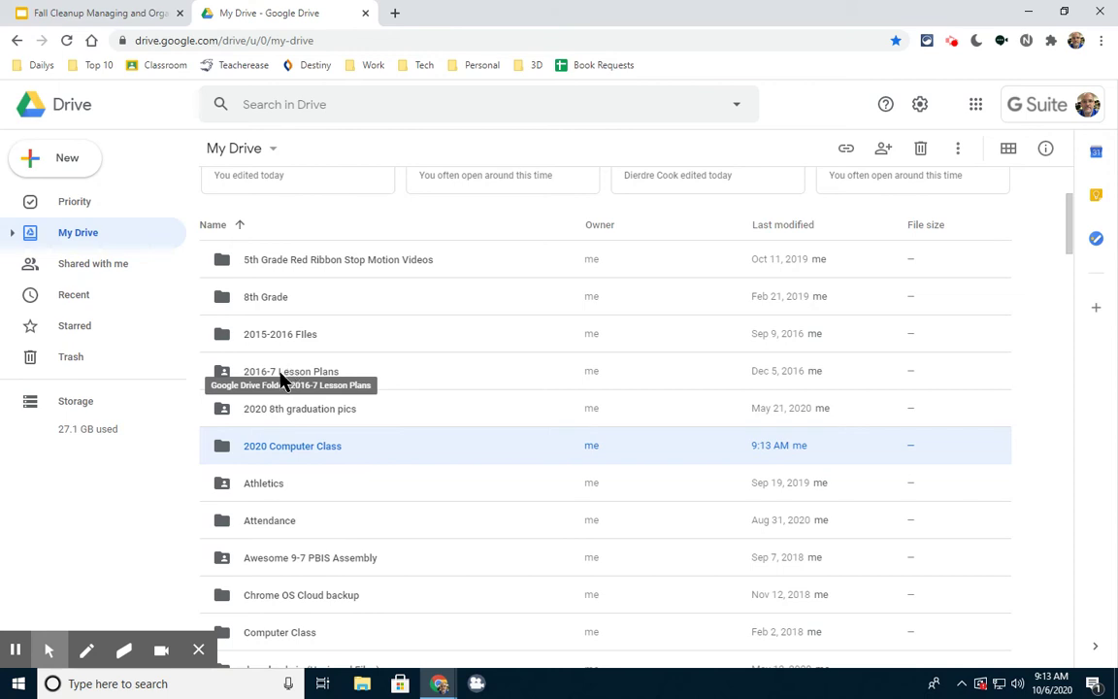
right_click(306, 381)
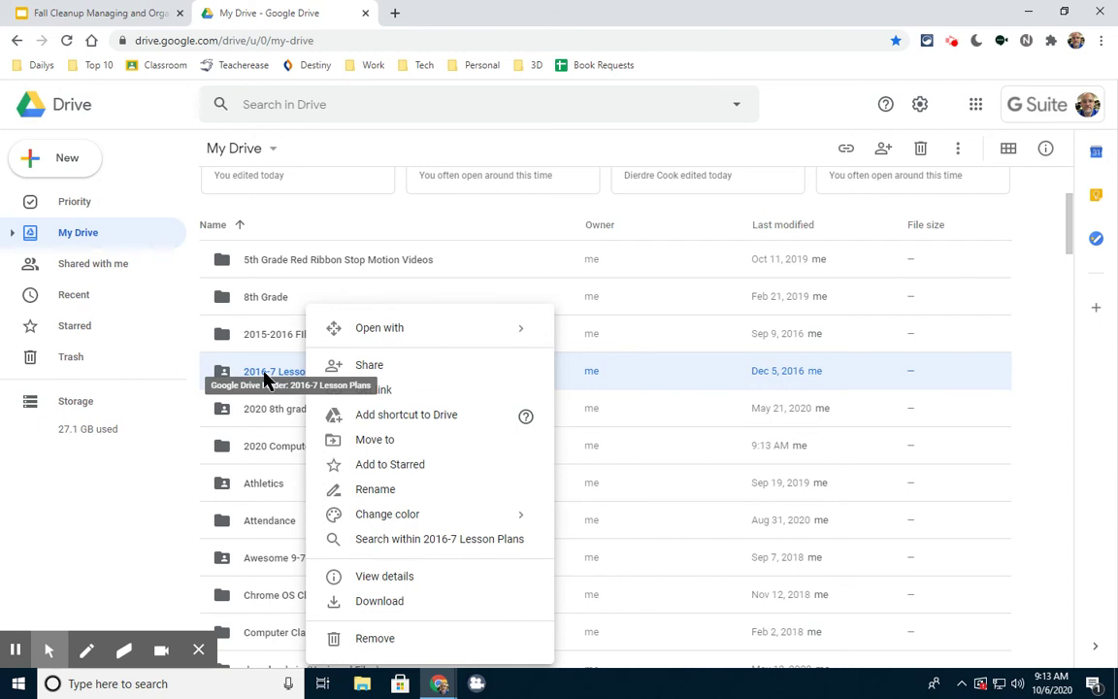
click(375, 641)
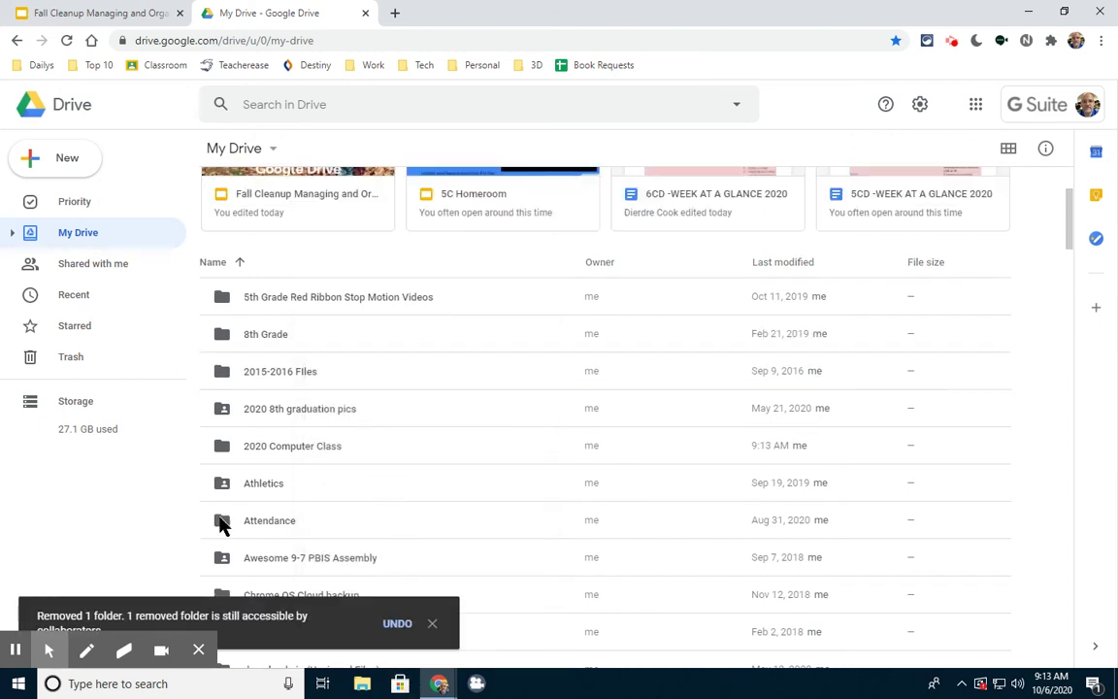
click(49, 649)
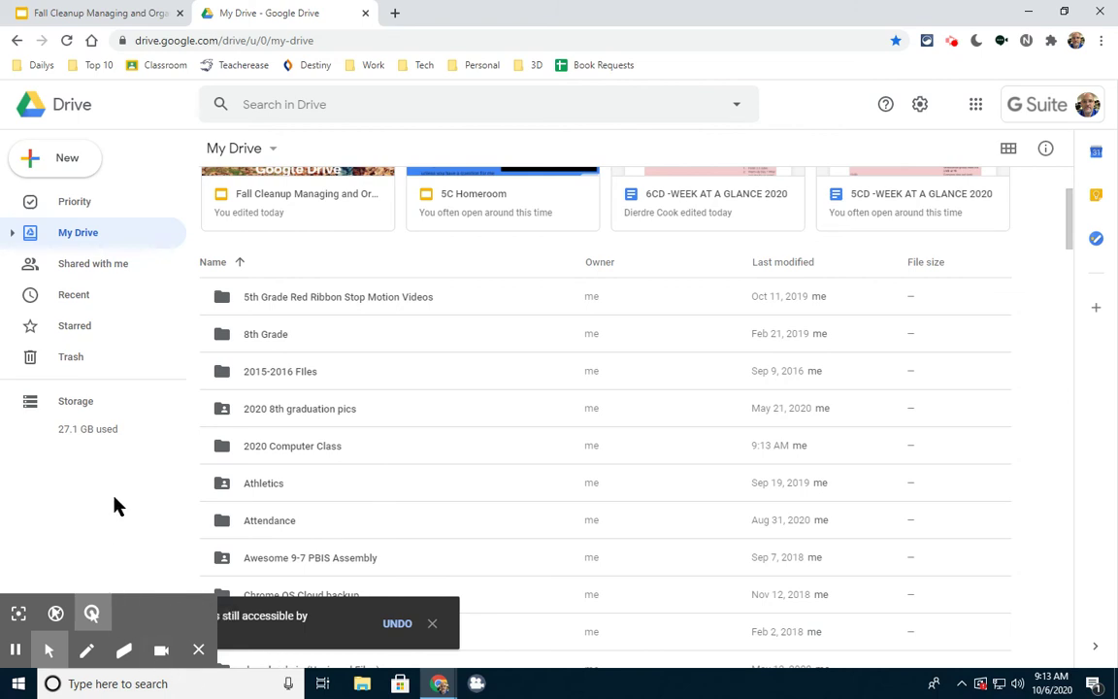
click(432, 624)
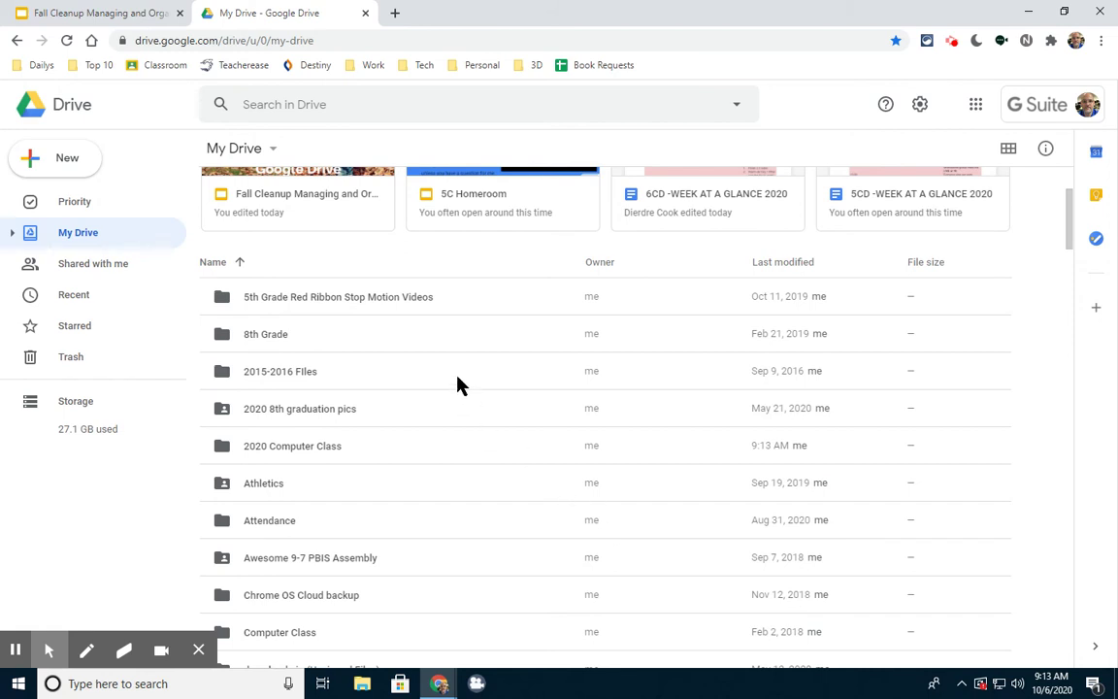
Step: Find the old PARCC folder in My Drive and remove it
scroll(514, 530, down, 2)
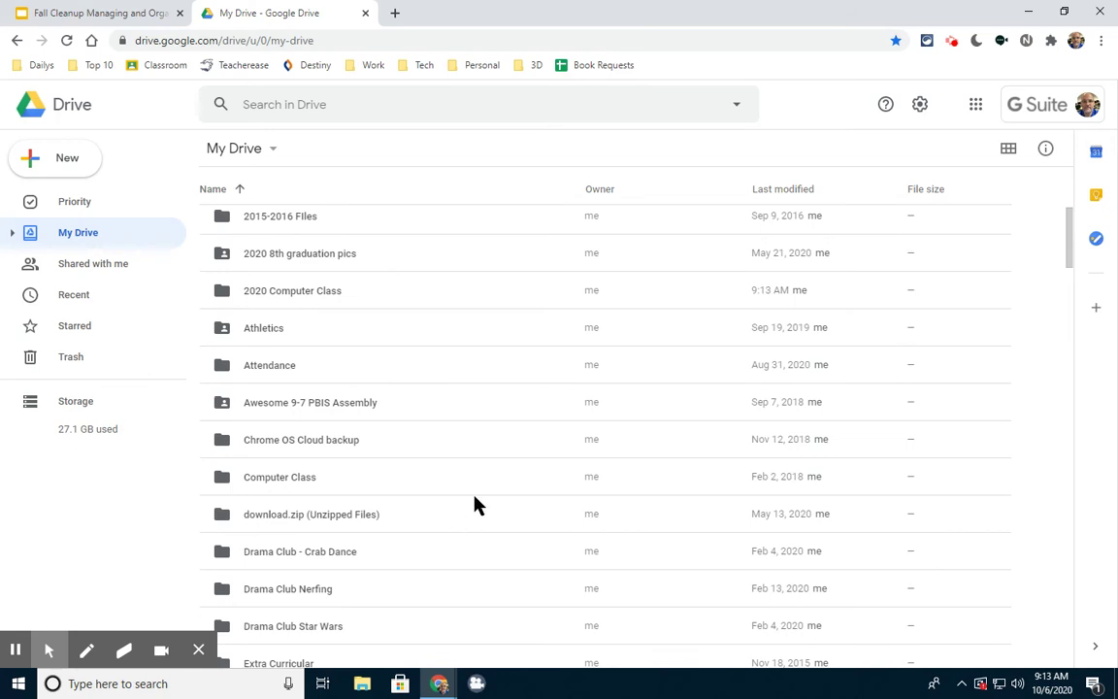
scroll(475, 504, down, 2)
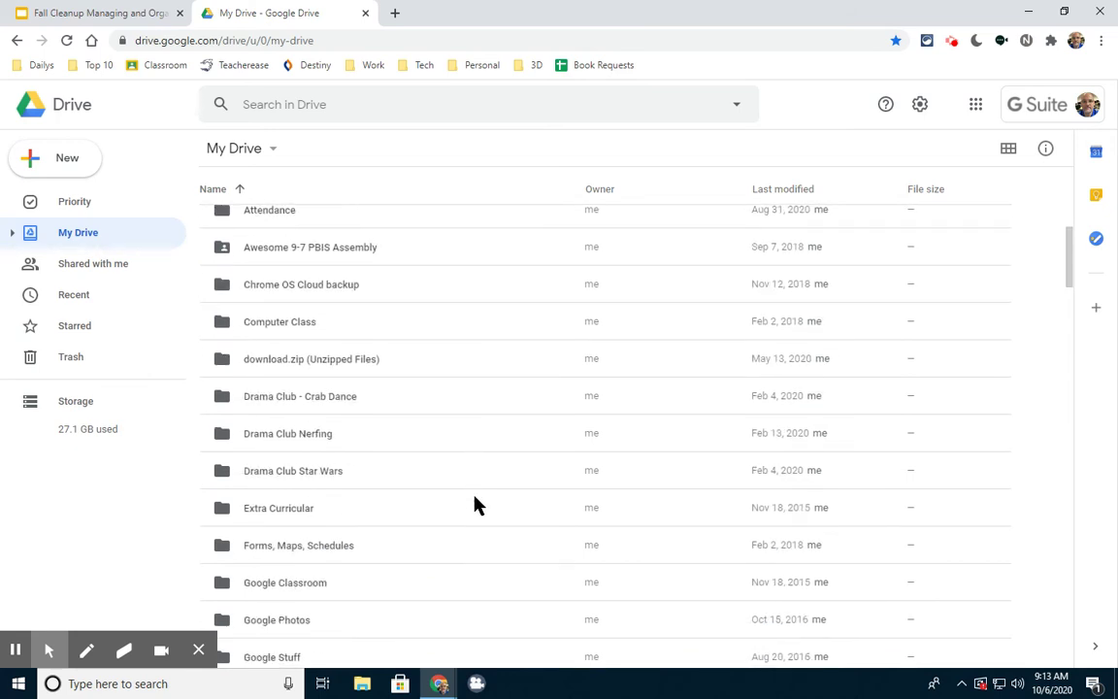
scroll(476, 504, down, 1)
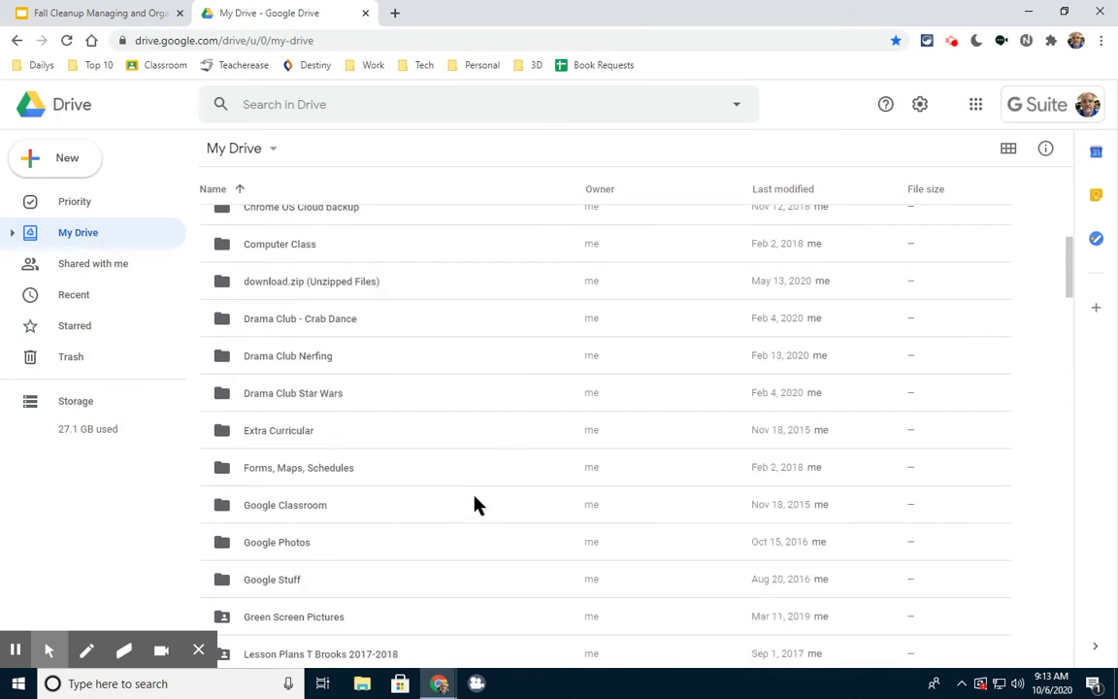
scroll(434, 436, down, 2)
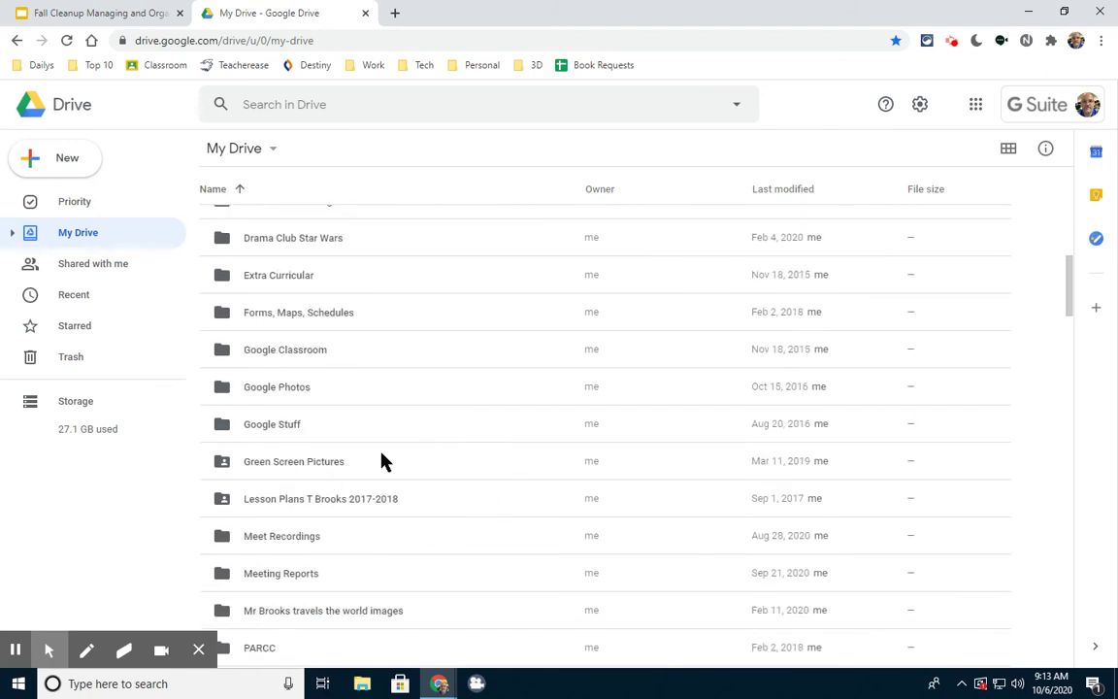
scroll(449, 453, down, 1)
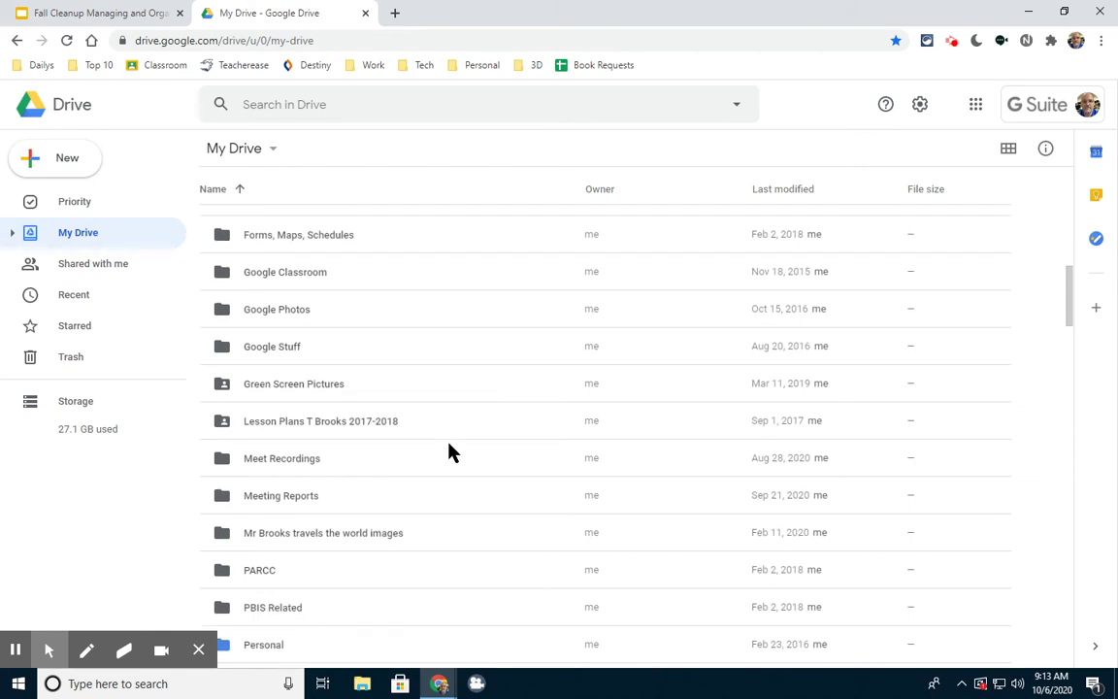
right_click(370, 578)
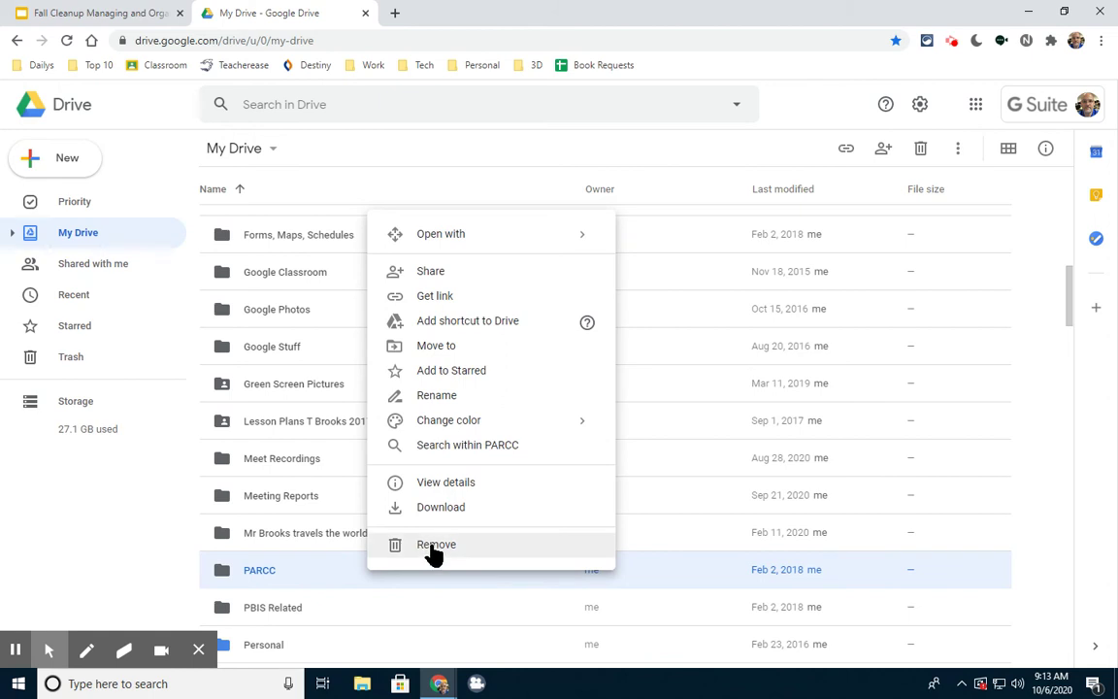
click(434, 551)
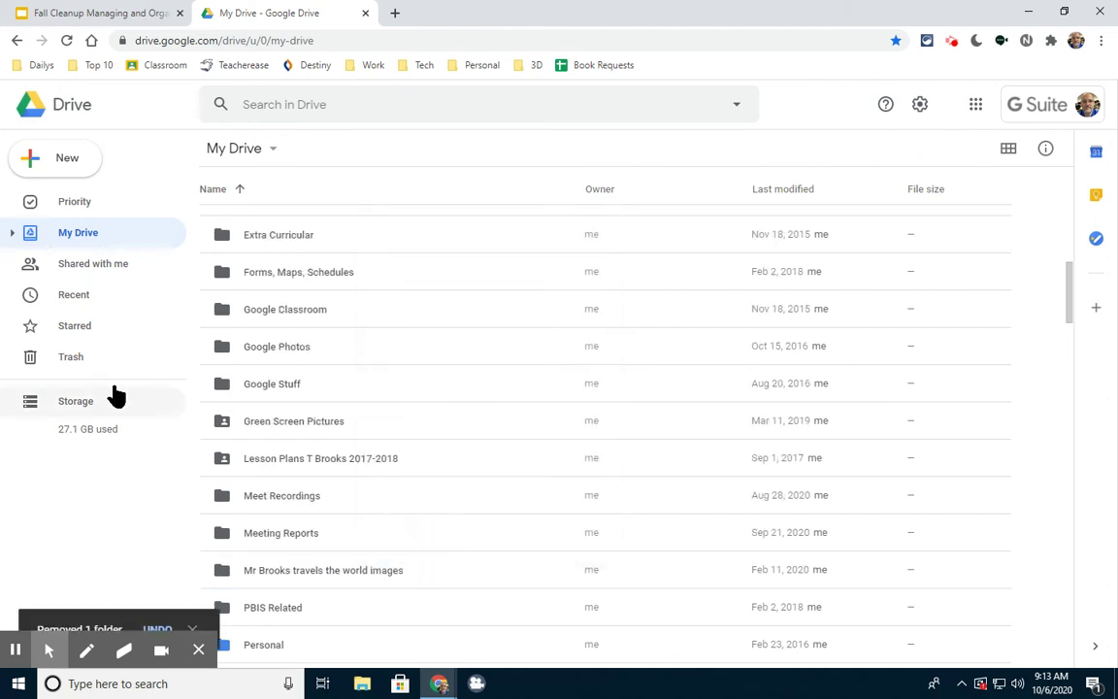
Step: Review the contents of the Trash and order them by the date last modified
click(70, 365)
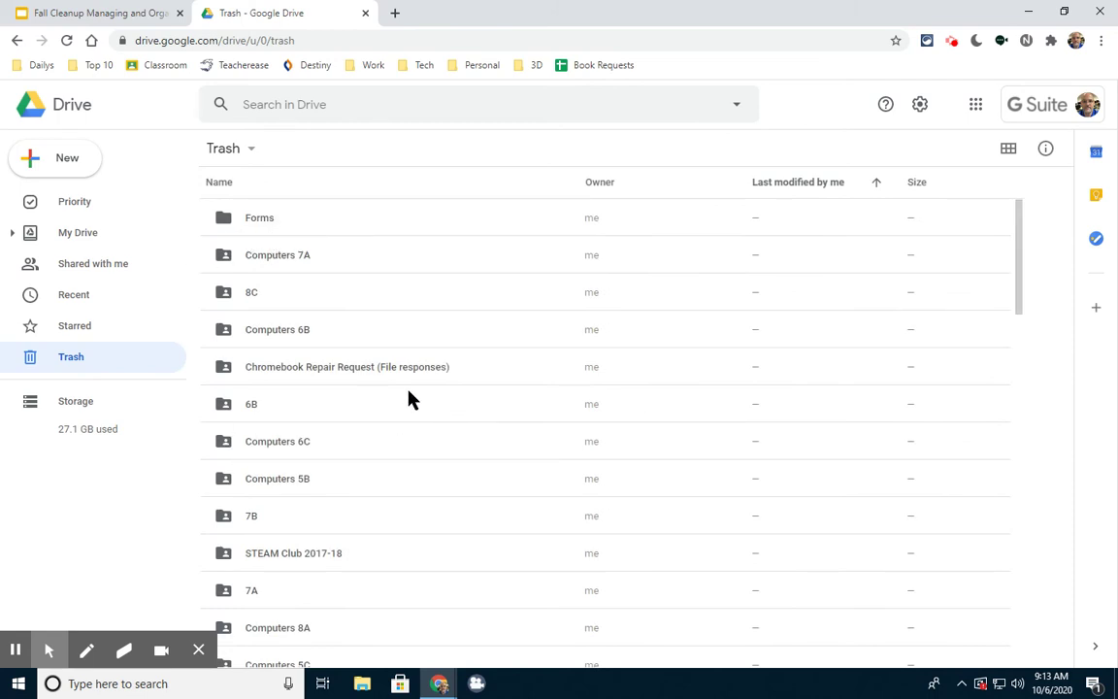
scroll(332, 405, down, 3)
scroll(315, 404, up, 3)
click(841, 186)
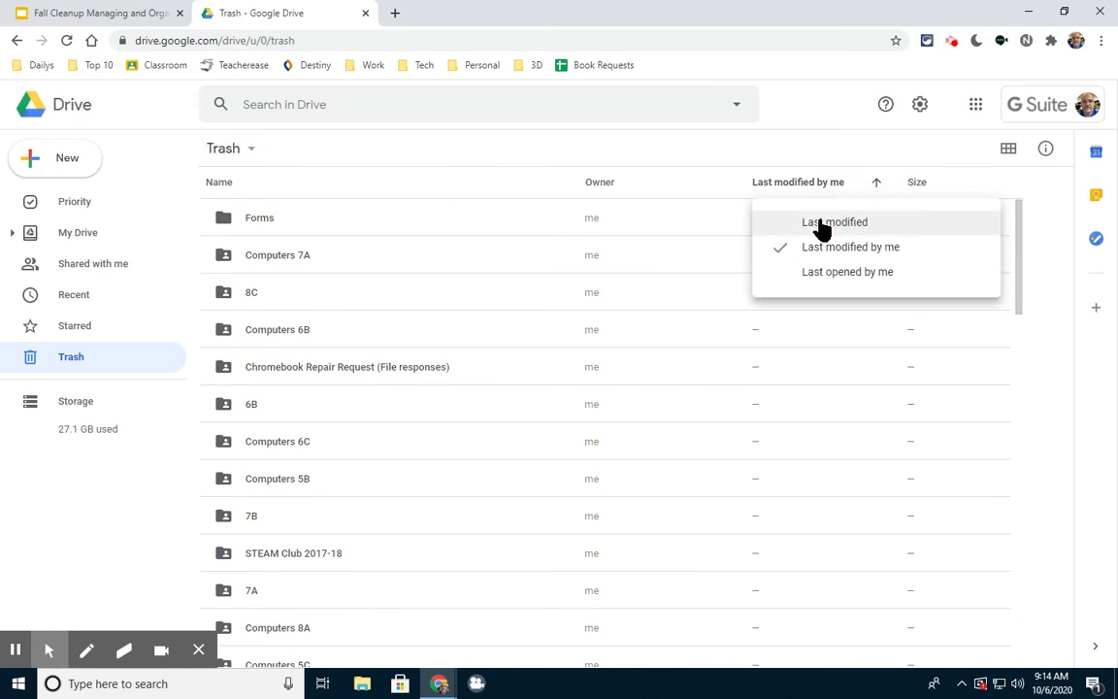
click(813, 223)
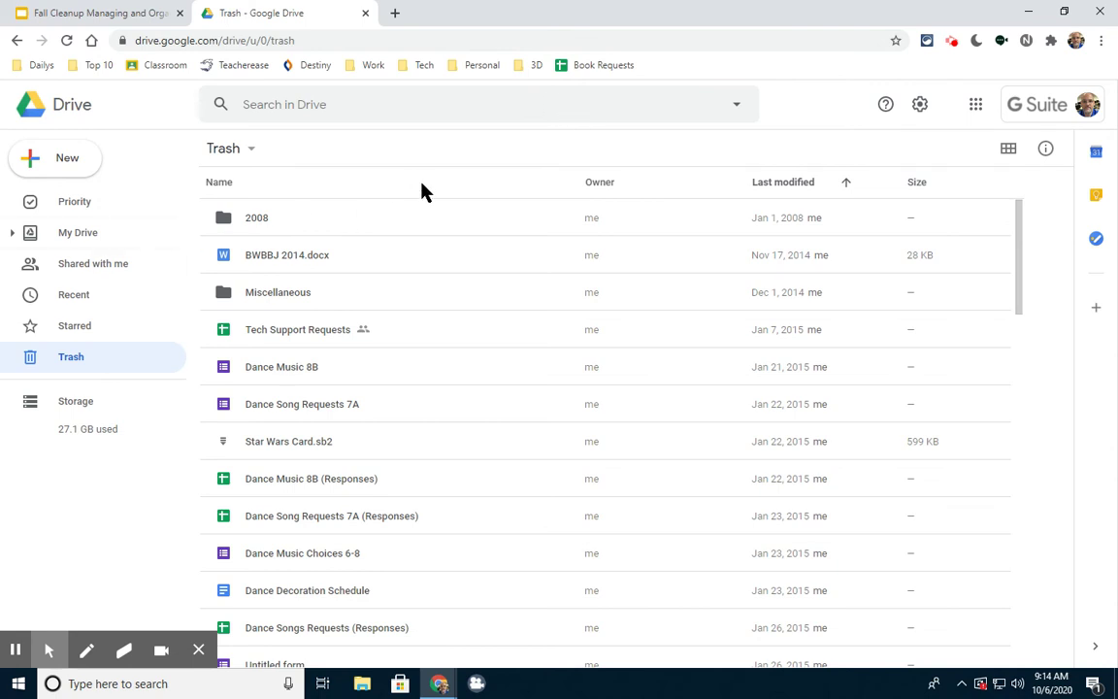
Step: Return to My Drive, select the 2020 Computer Class folder and look through the remaining folders
click(73, 244)
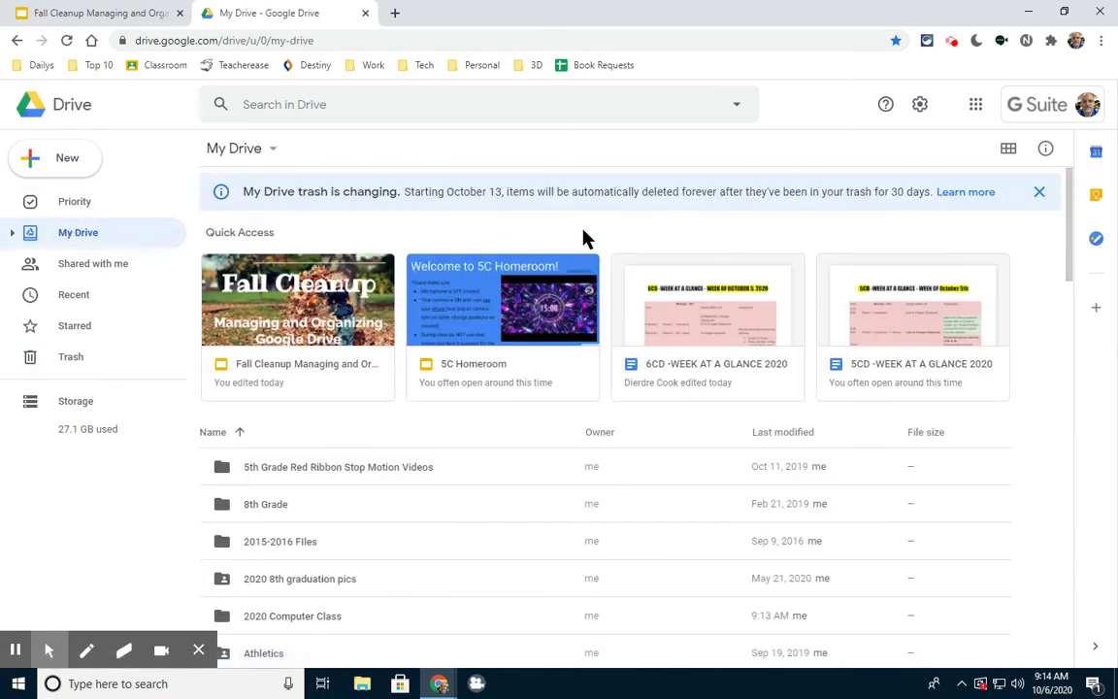
scroll(335, 489, down, 3)
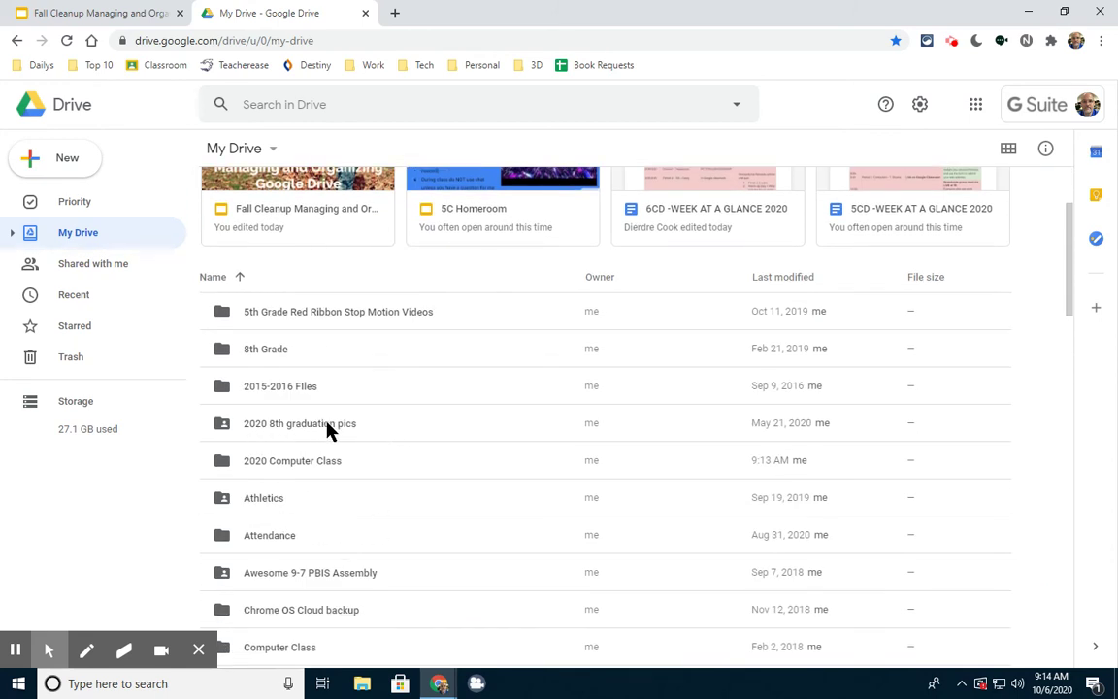
click(306, 464)
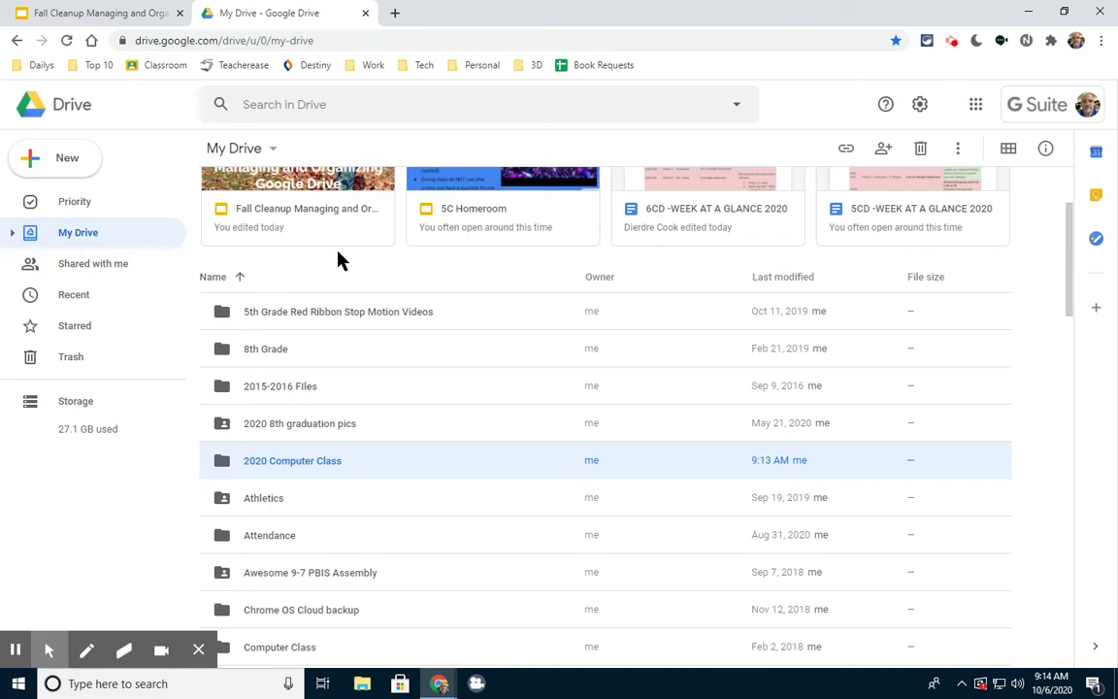
scroll(362, 494, down, 9)
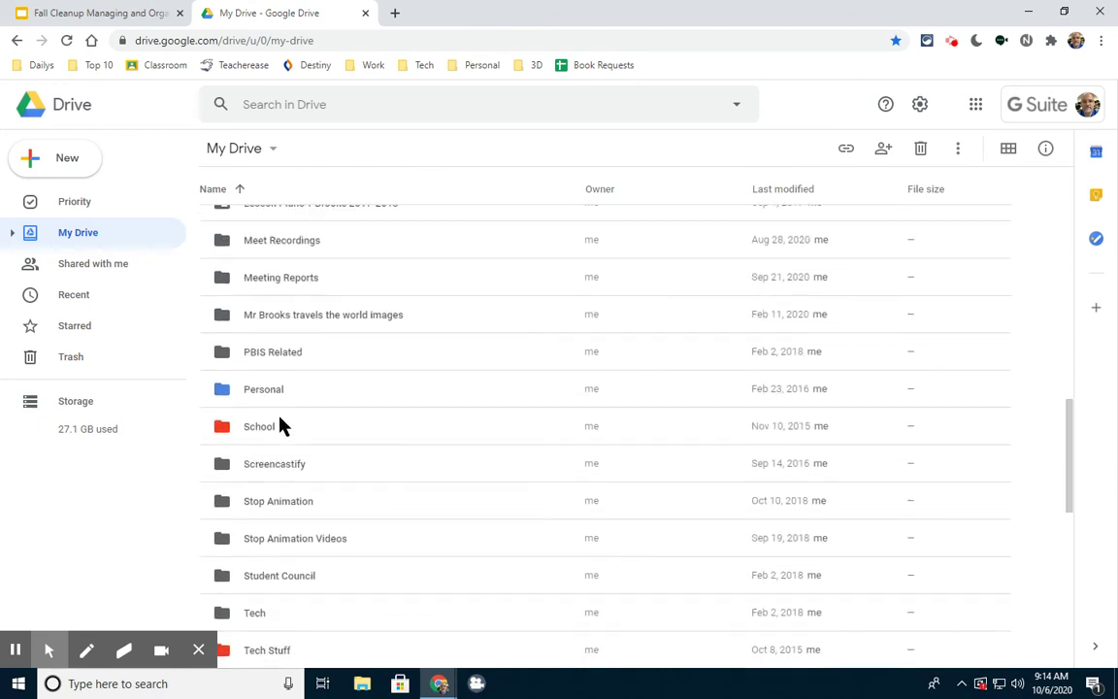
Step: Show the recent files, expand the My Drive folder tree and try to drop the computer teacher ELA document into 2020 Computer Class
click(74, 296)
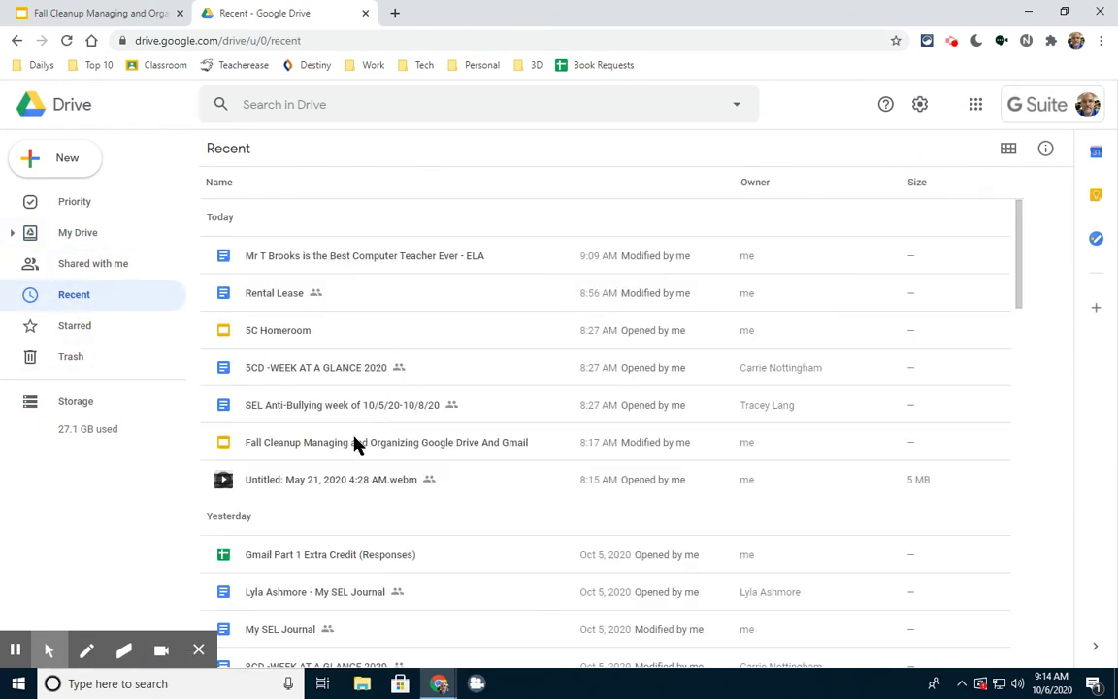
click(358, 268)
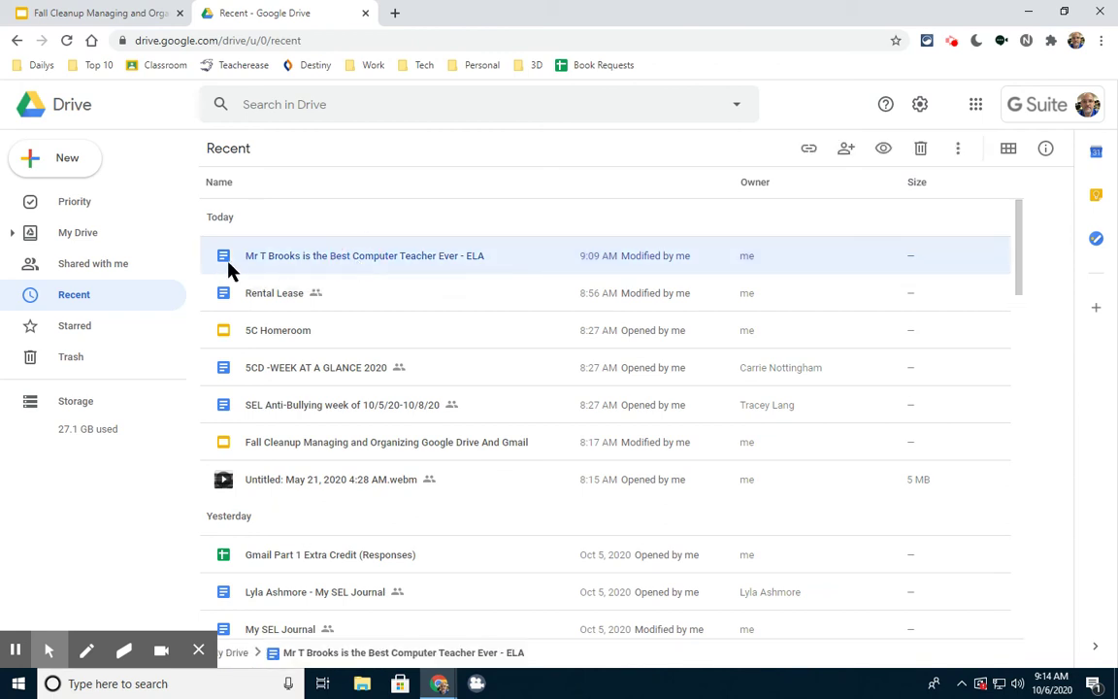
click(13, 233)
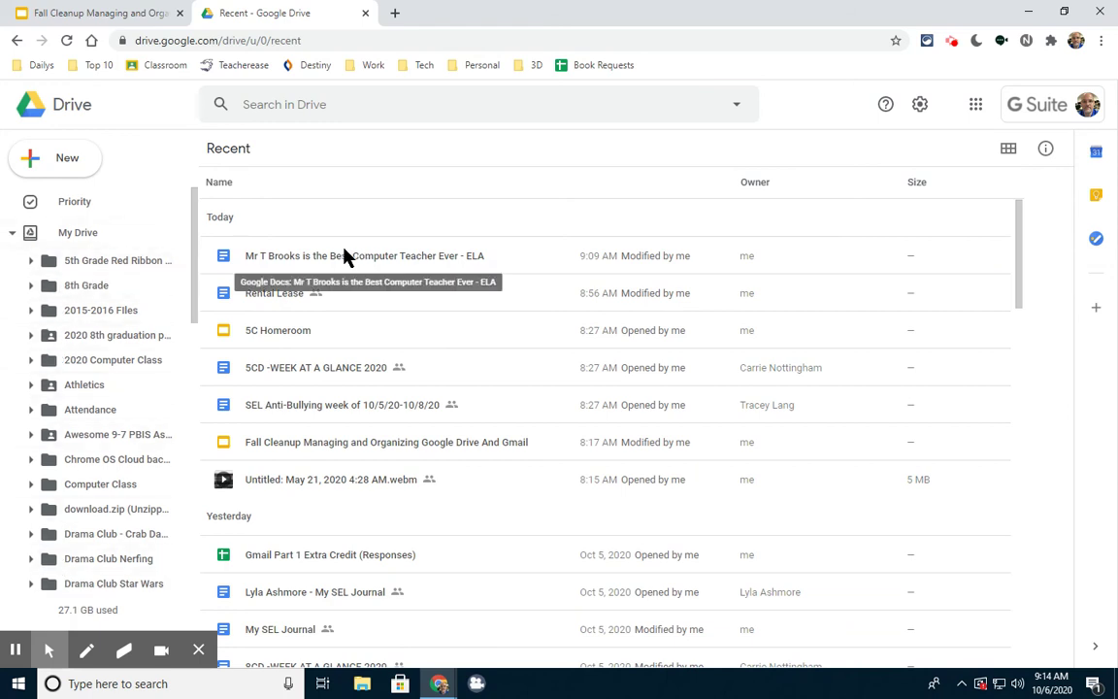
drag(340, 260, 492, 272)
Step: Move the computer teacher ELA document into the 2020 Computer Class folder in My Drive with the Move to command
right_click(535, 254)
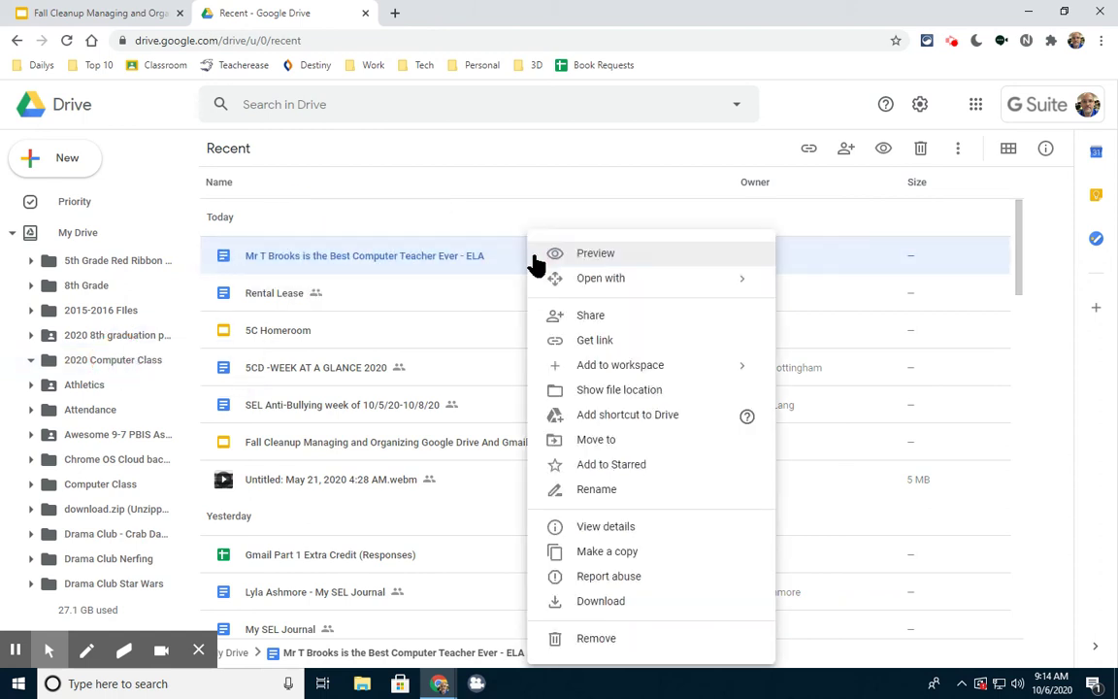
click(598, 442)
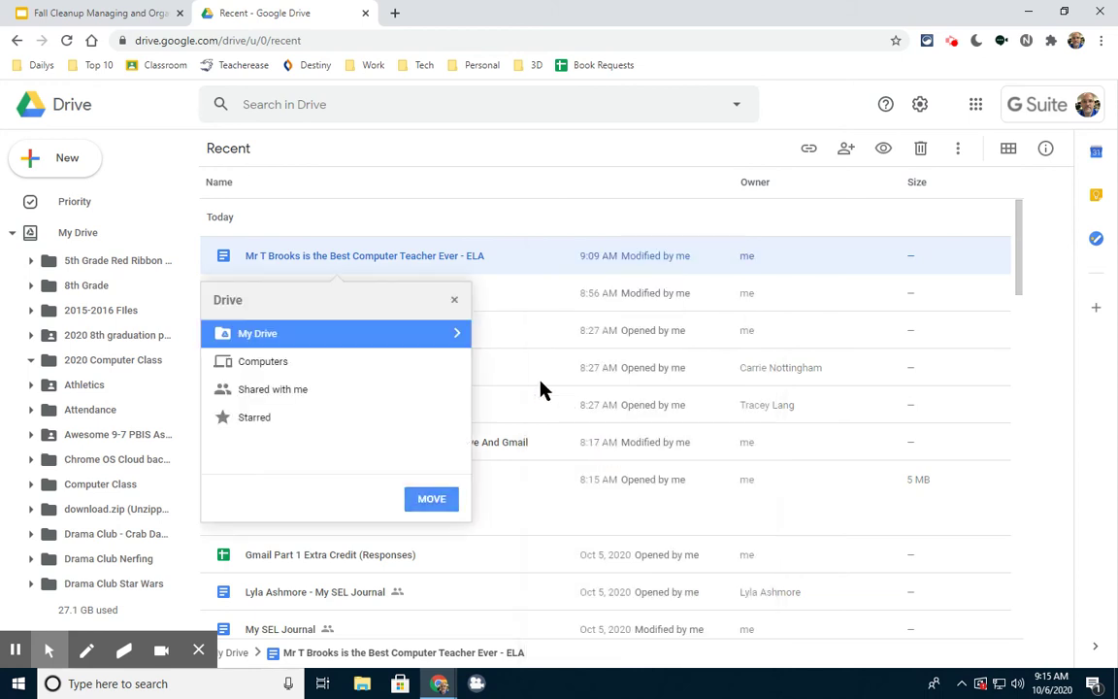
click(255, 366)
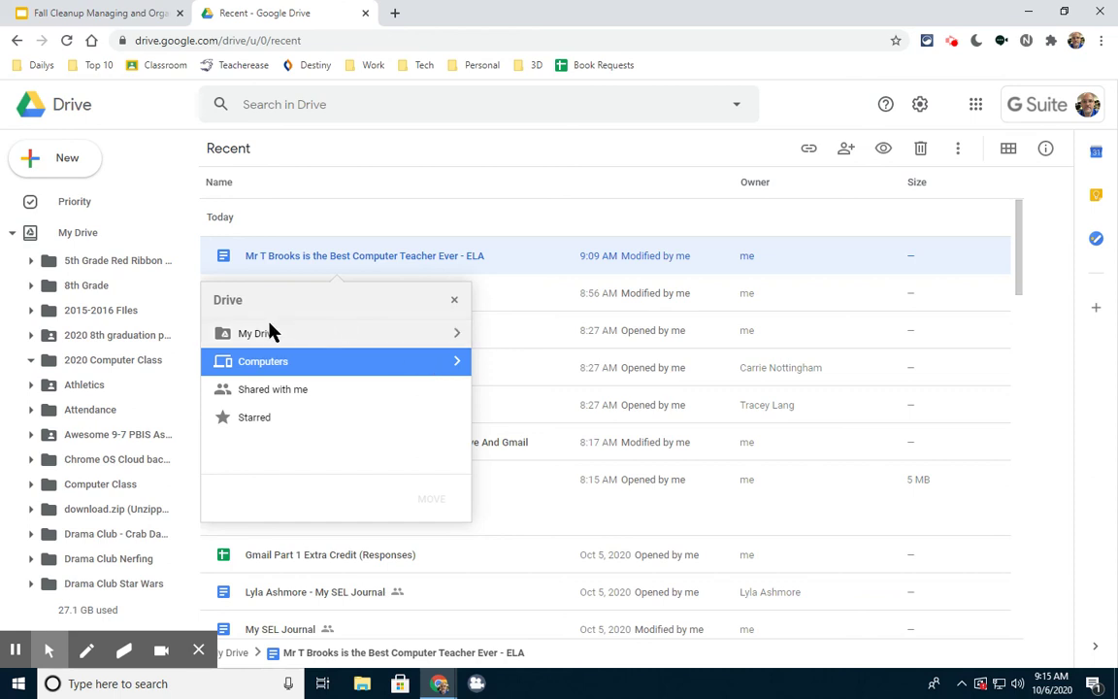
click(322, 338)
double_click(323, 339)
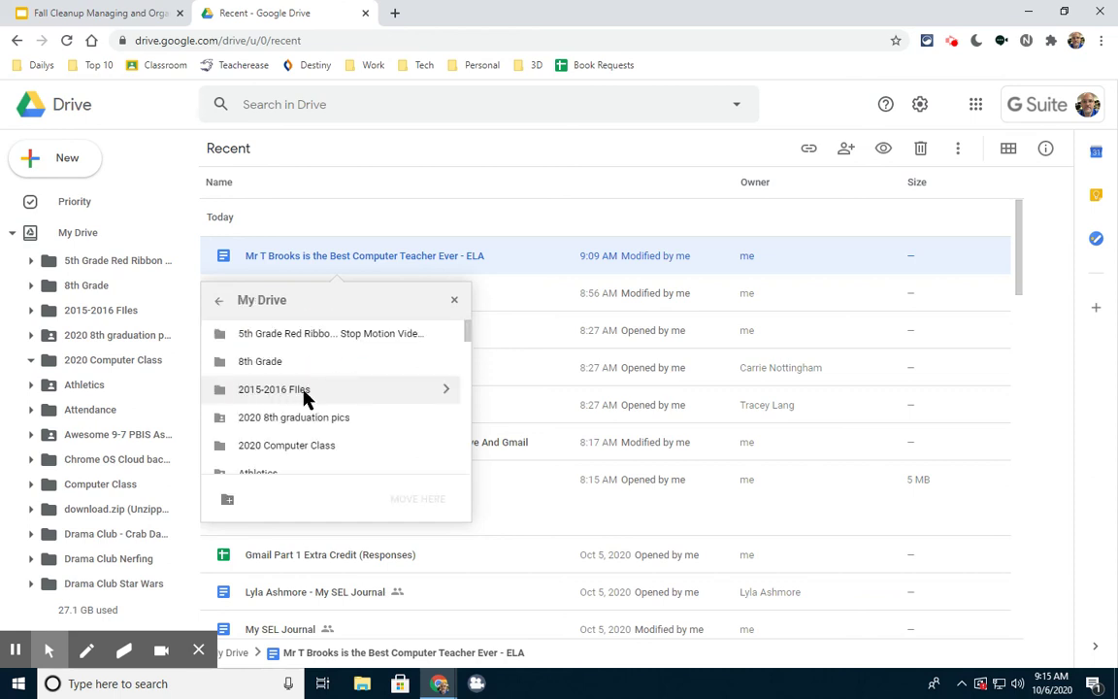
double_click(300, 447)
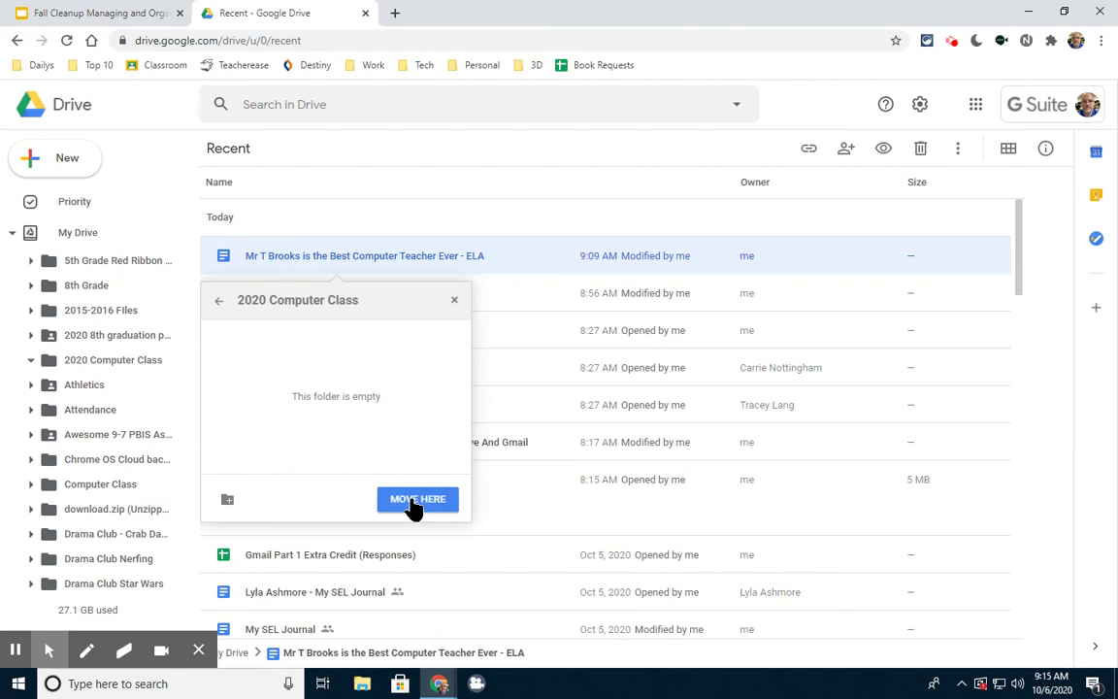
click(416, 500)
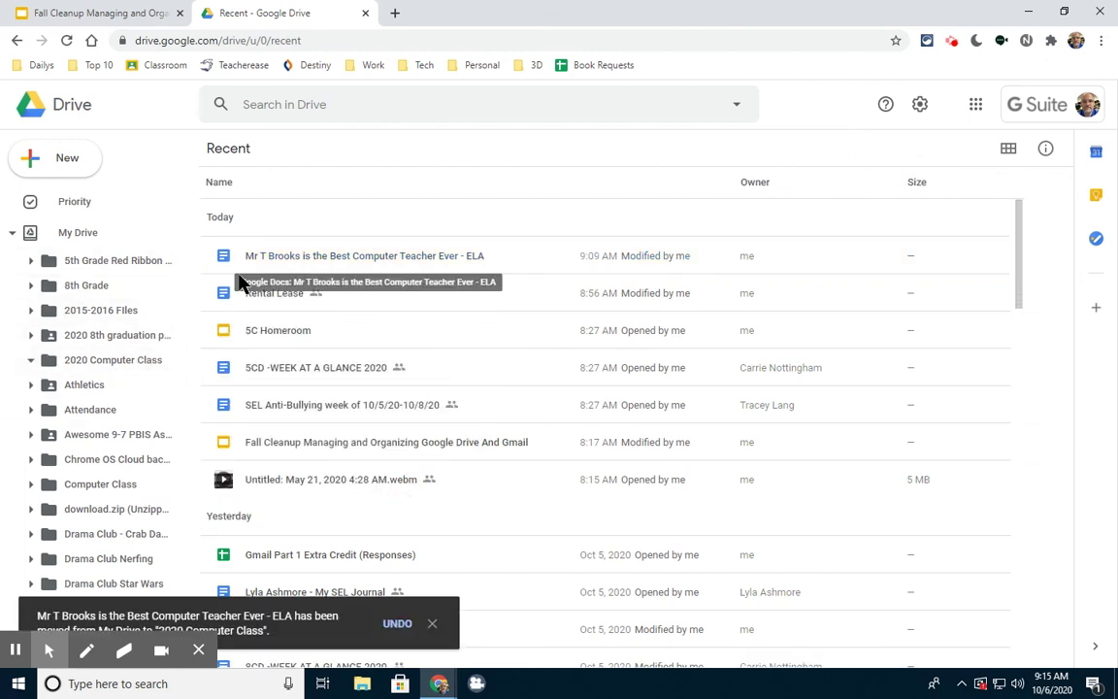
Step: Open the 2020 Computer Class folder in My Drive and bring up its sharing settings
click(103, 366)
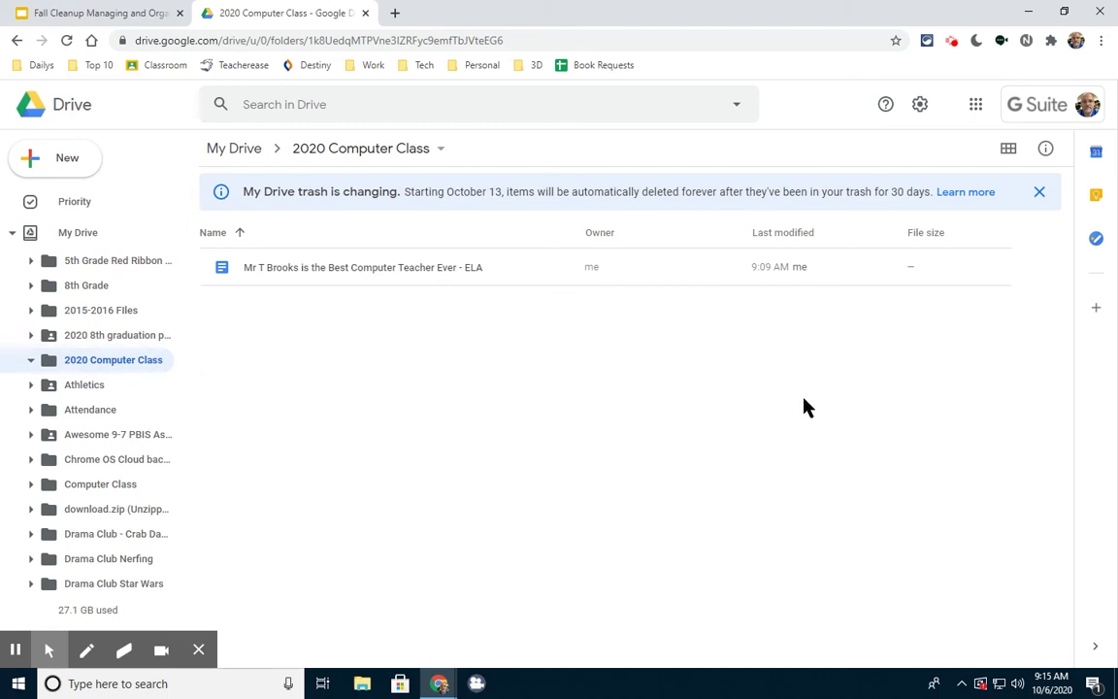
right_click(87, 364)
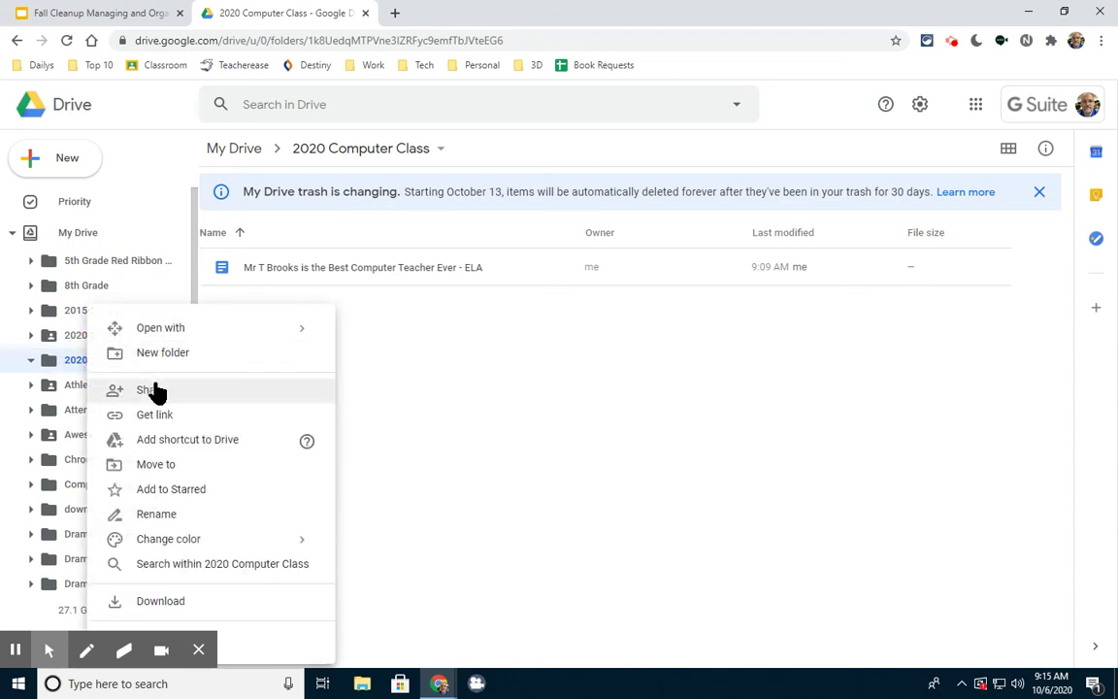
click(524, 379)
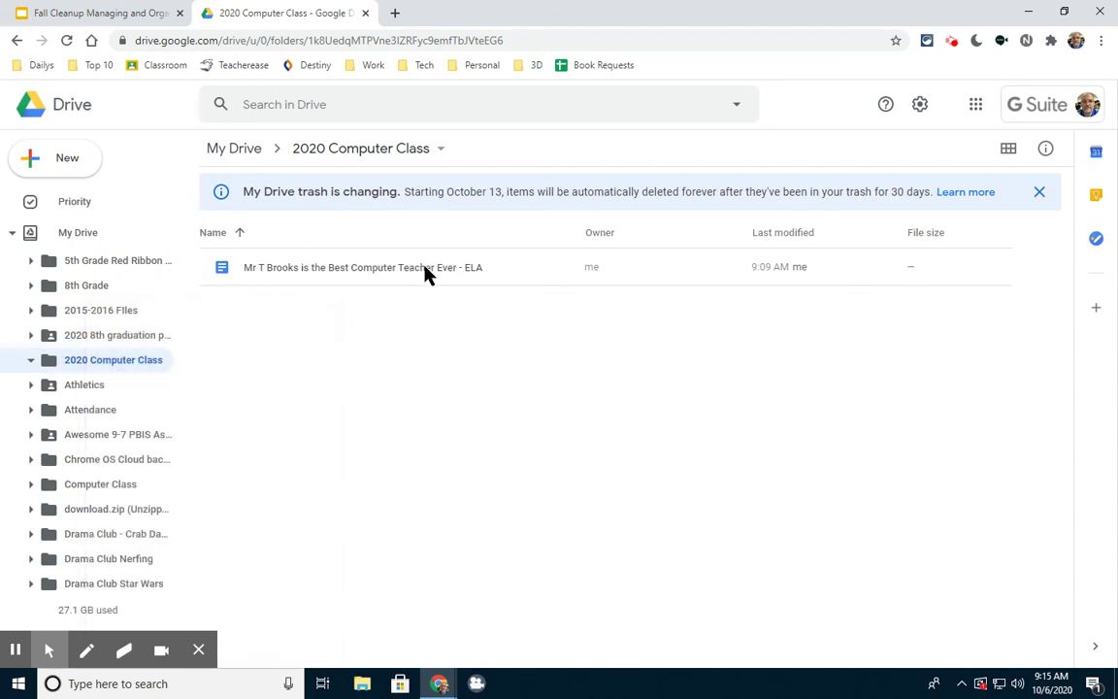
right_click(83, 365)
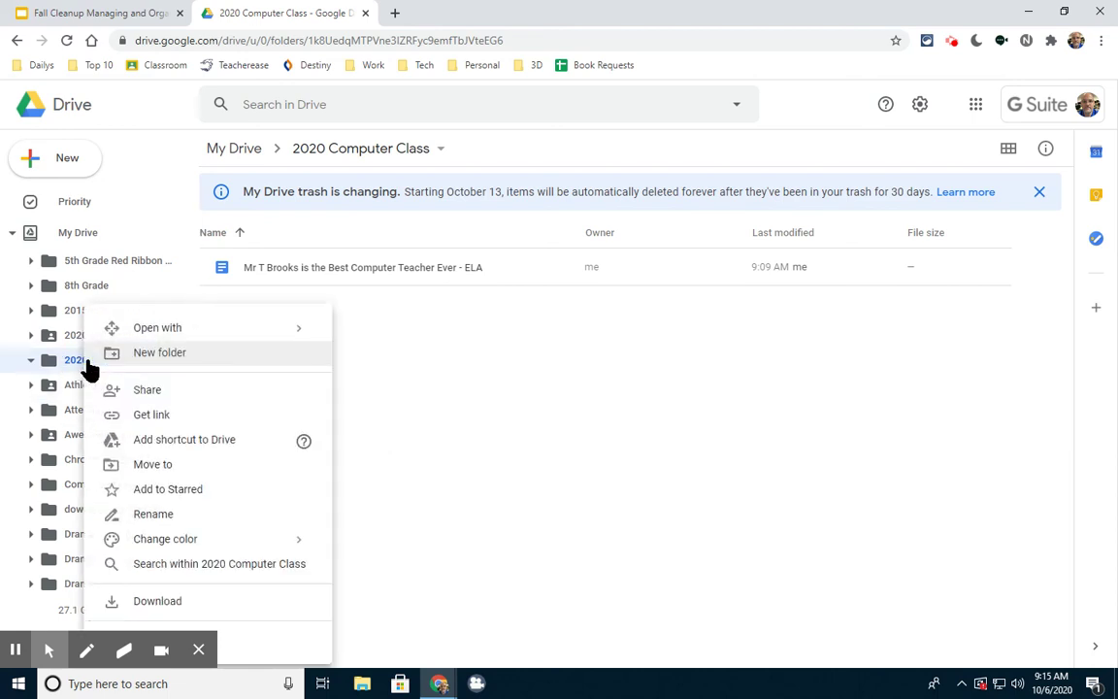
click(146, 399)
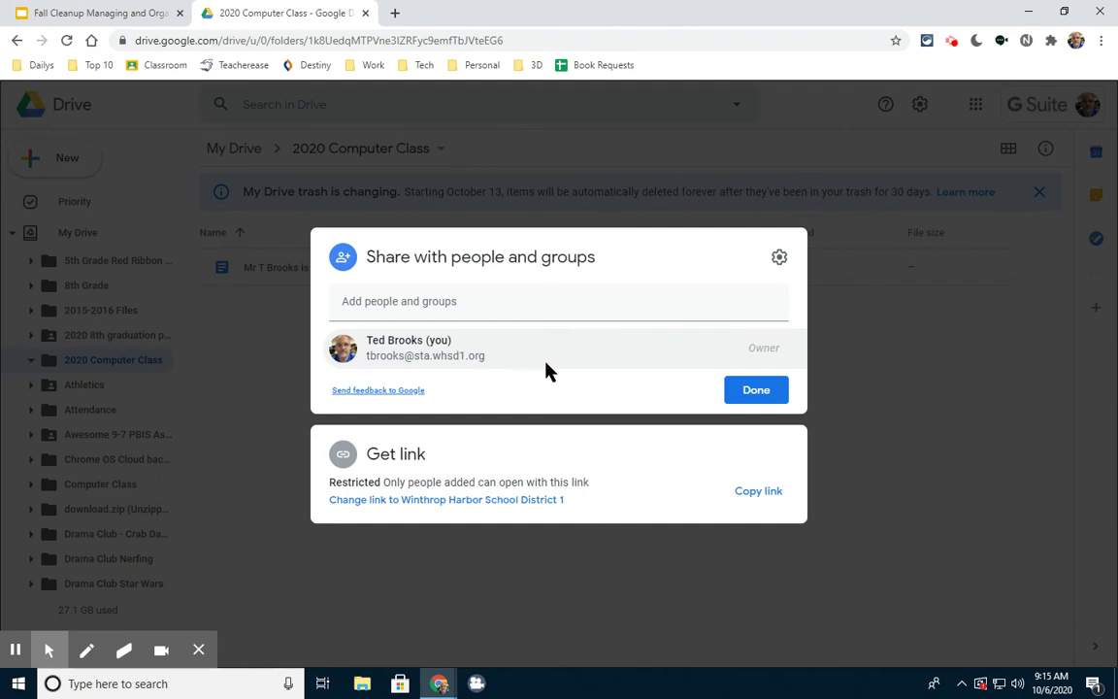
mouse_move(547, 371)
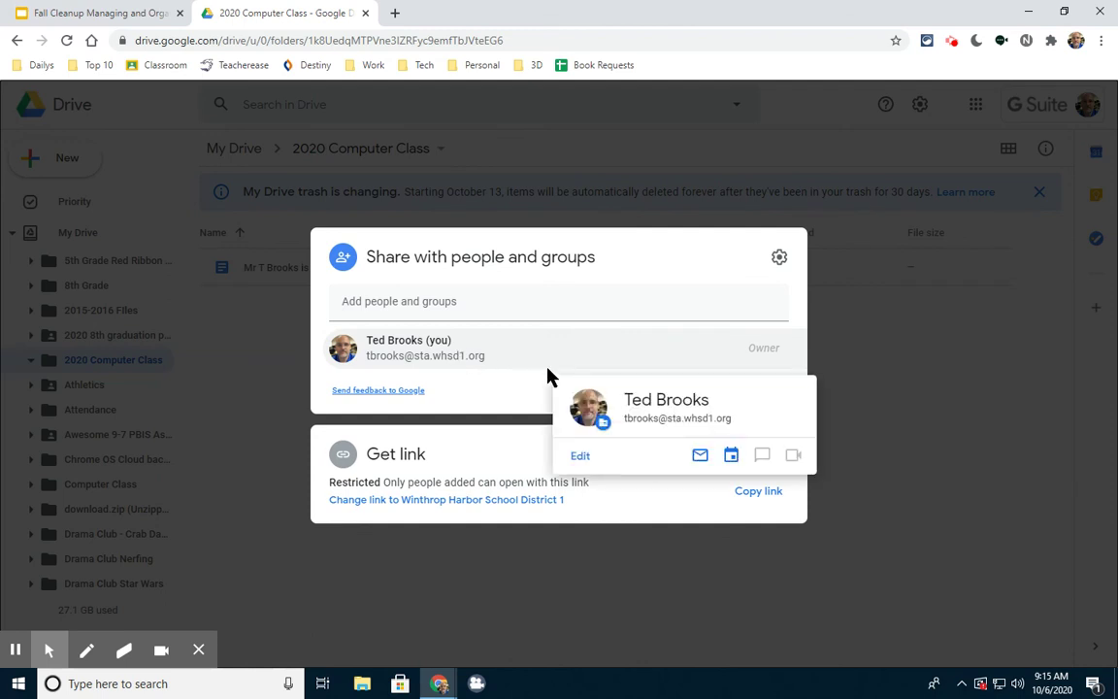
click(490, 393)
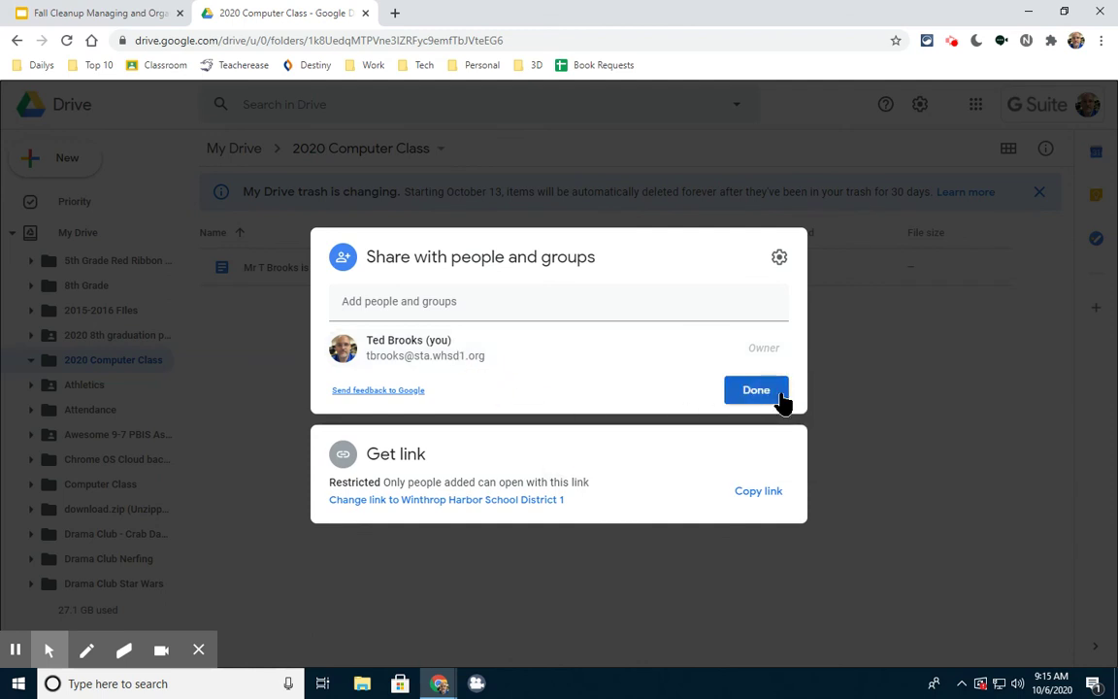
Step: Add the fake student account as a recipient and write the message "Here's the project files"
click(582, 314)
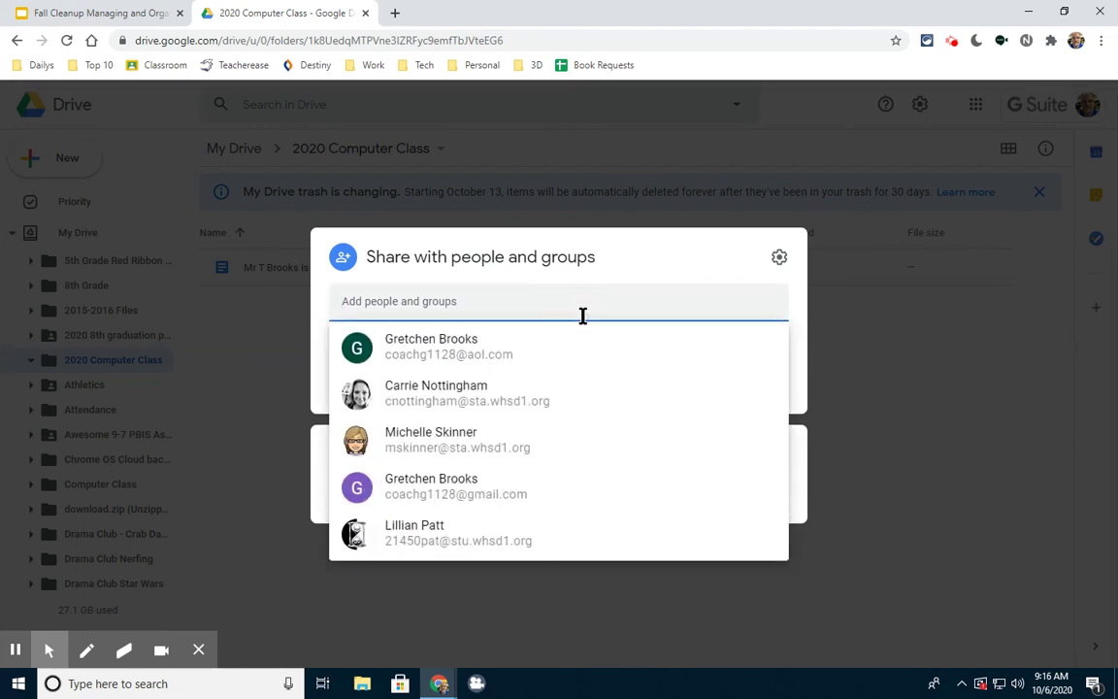
text(fake)
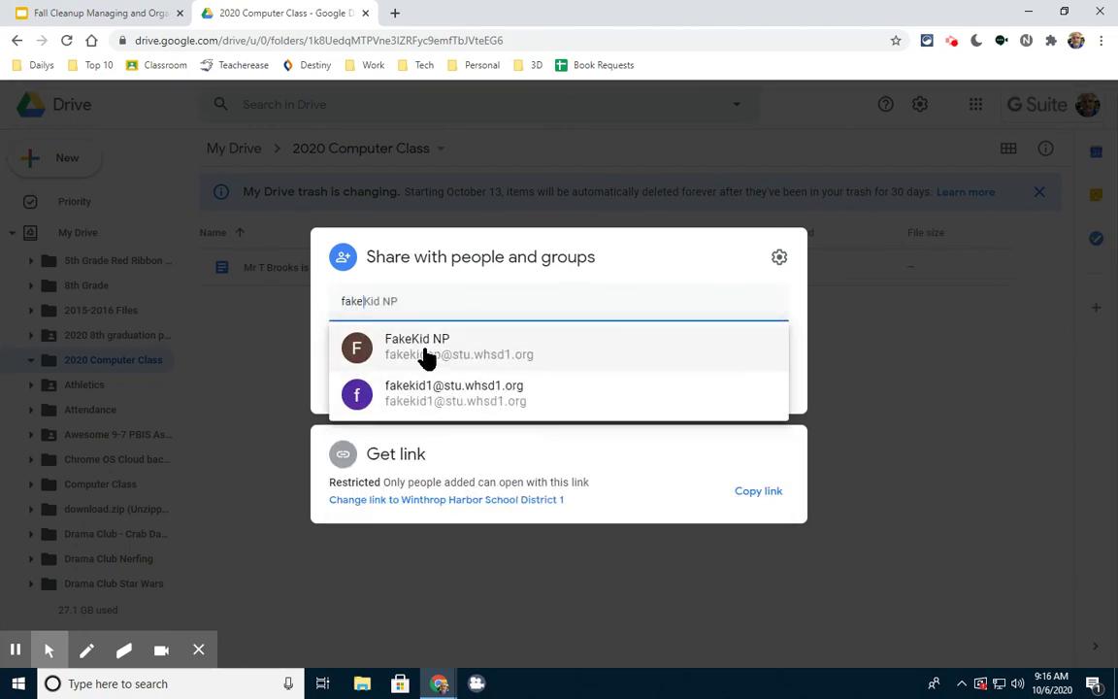
click(412, 347)
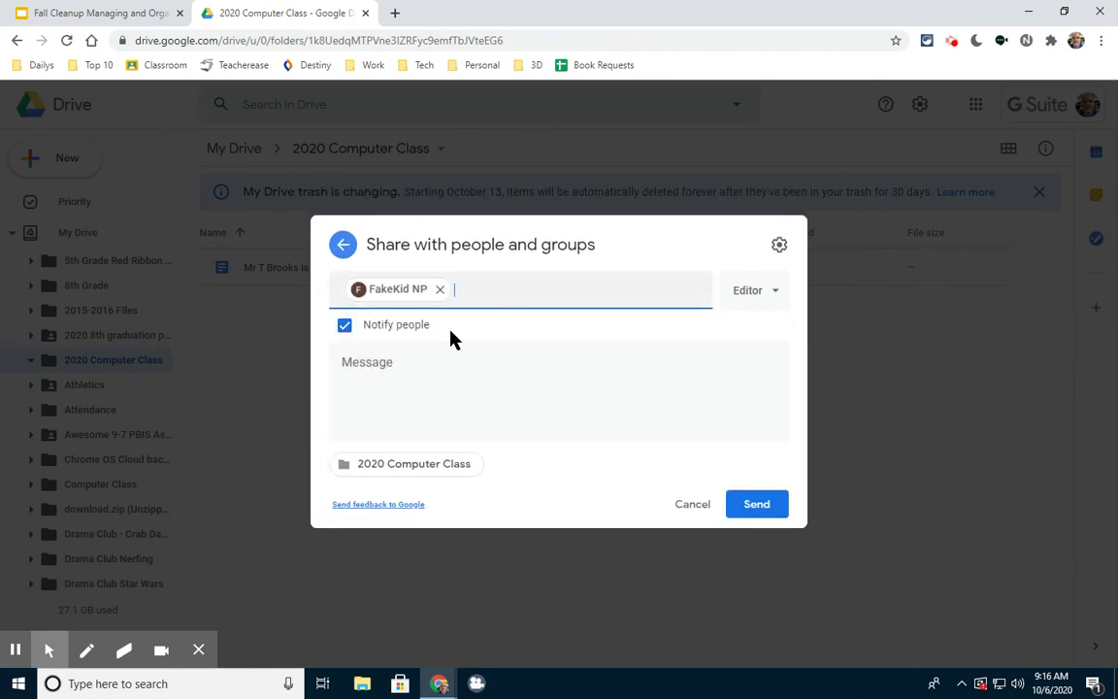
click(402, 367)
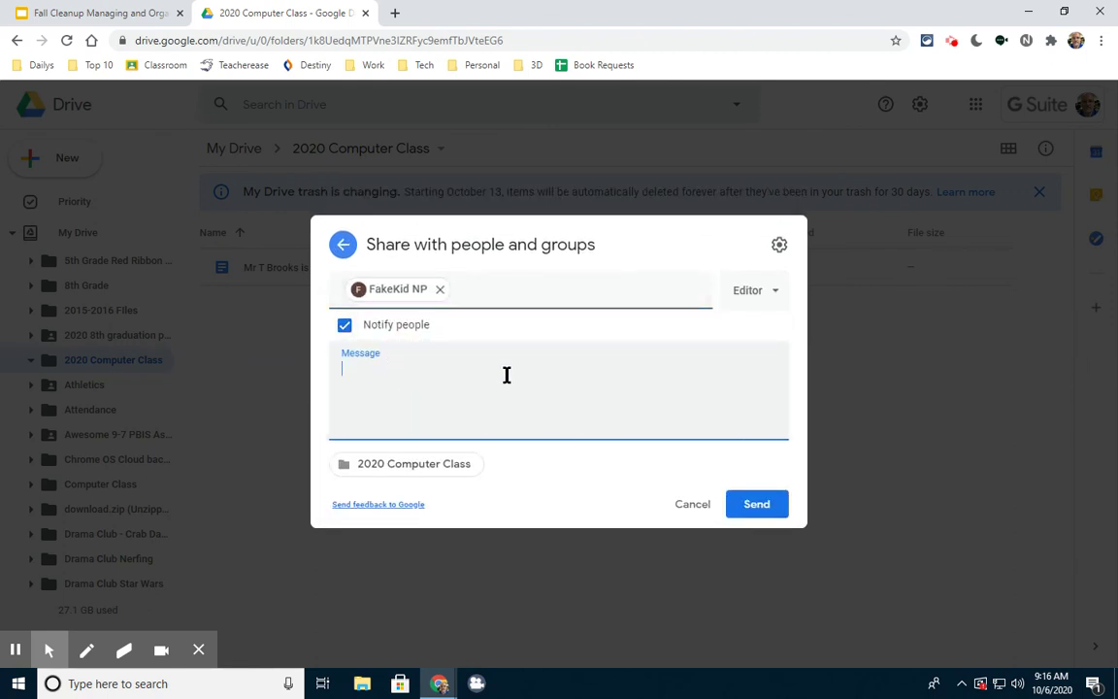
text(Here's the project files)
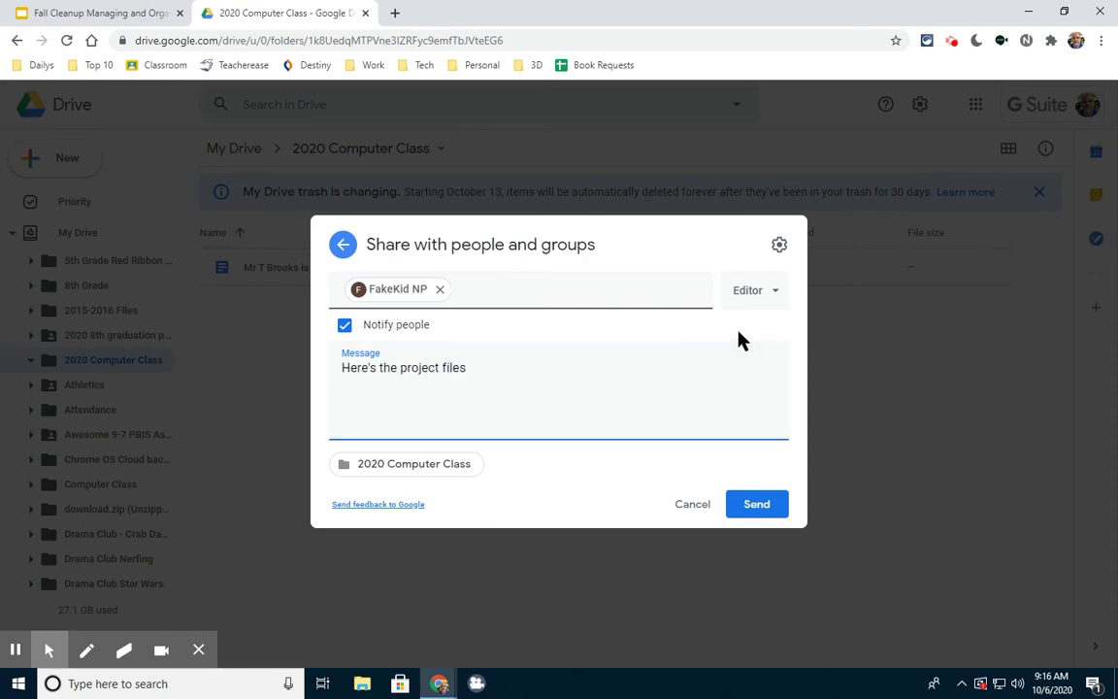
Step: Review the recipient's access levels, keep Editor and send the folder's sharing invitation
click(778, 293)
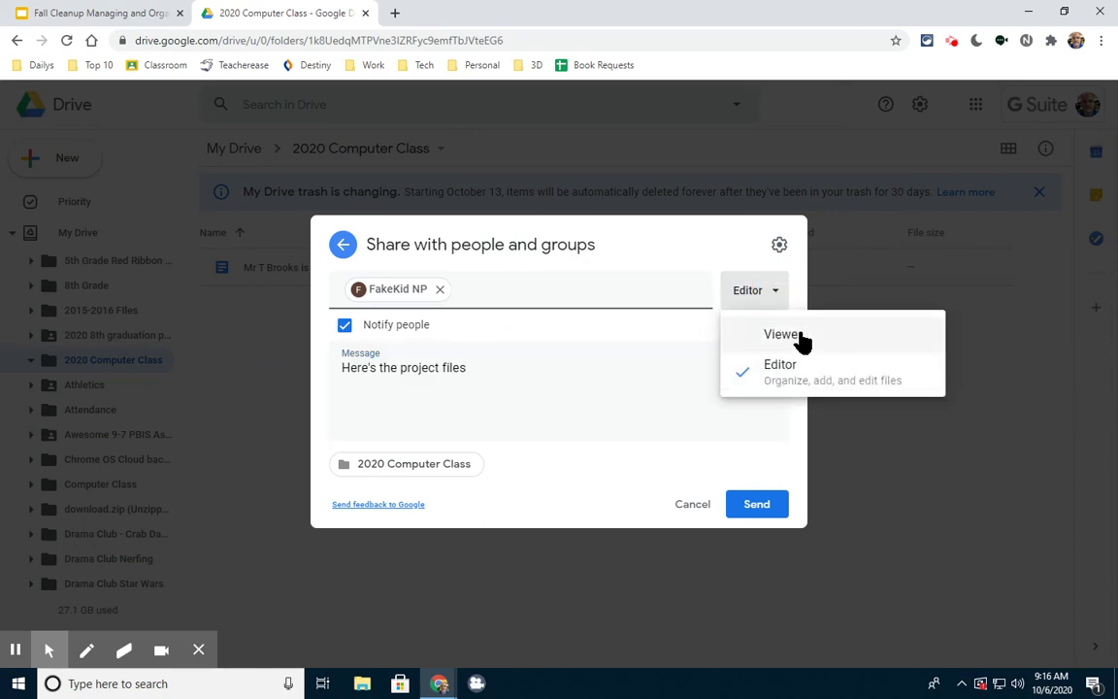
click(631, 332)
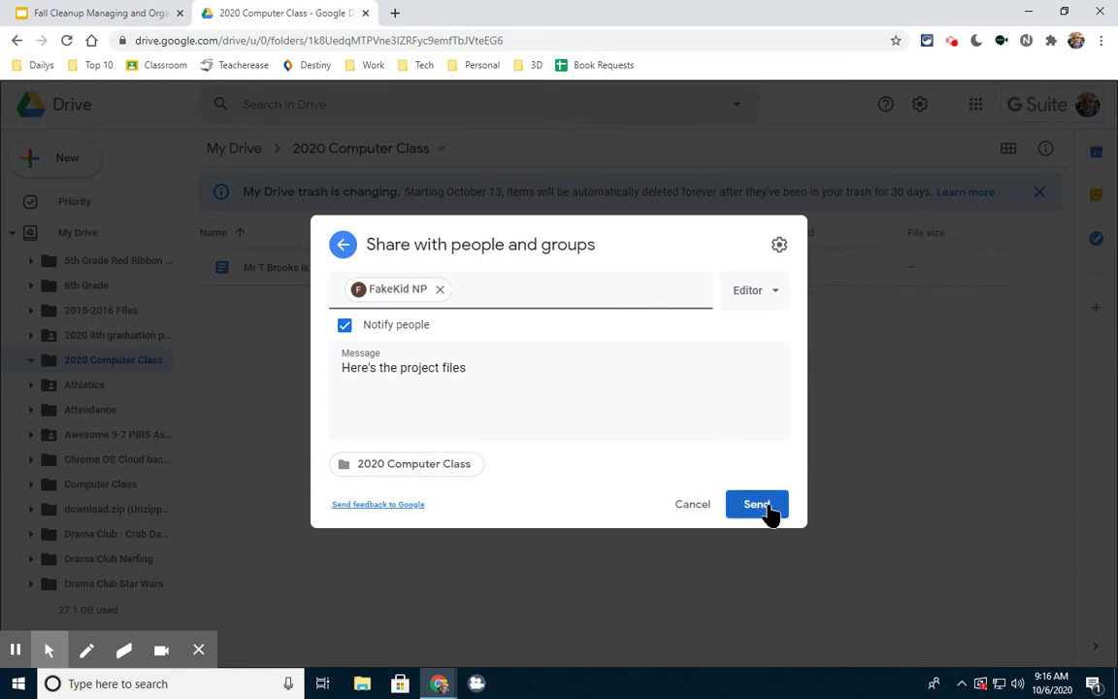
click(766, 509)
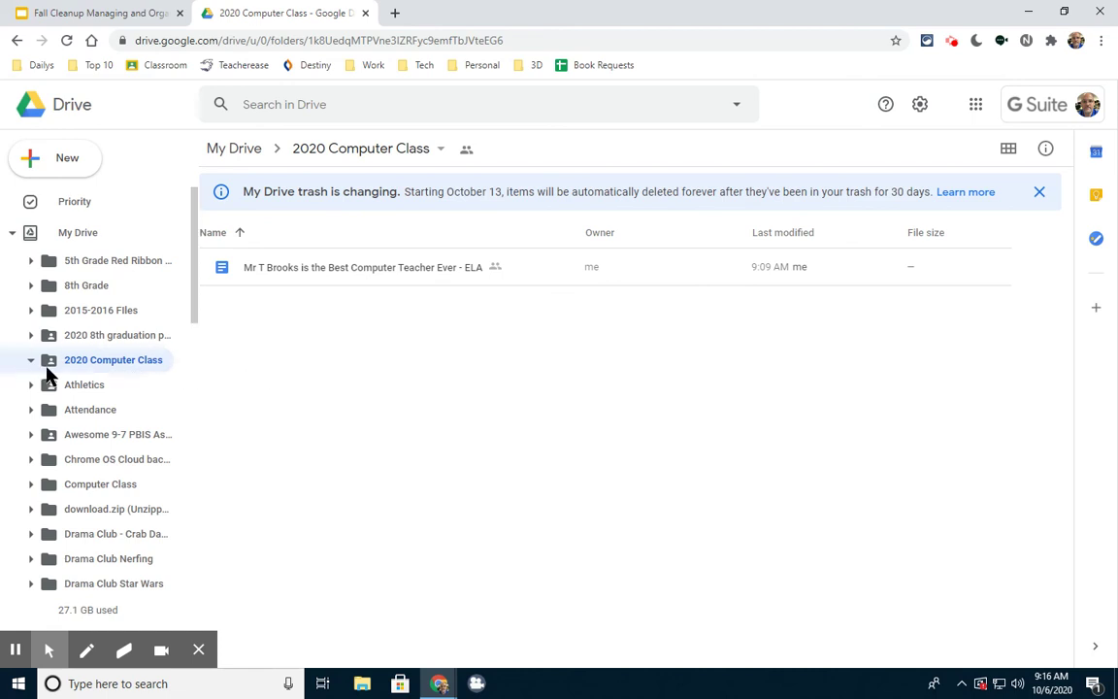
Step: Switch to the Fall Cleanup presentation in Google Slides and select its title slide
scroll(95, 371, down, 4)
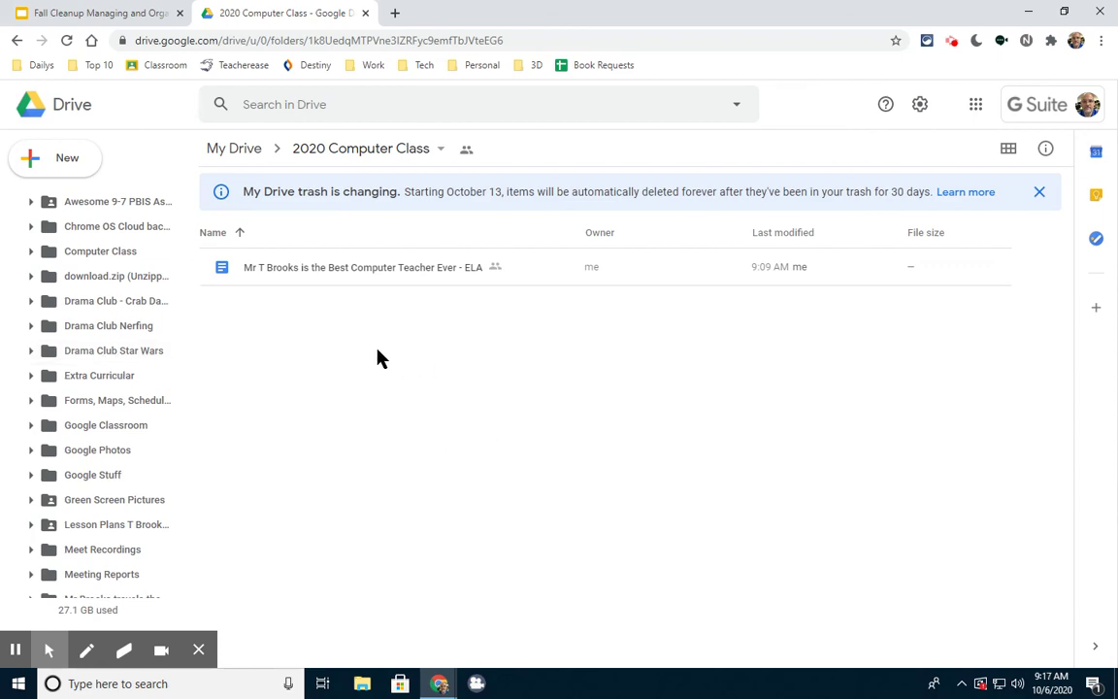
click(145, 12)
click(86, 195)
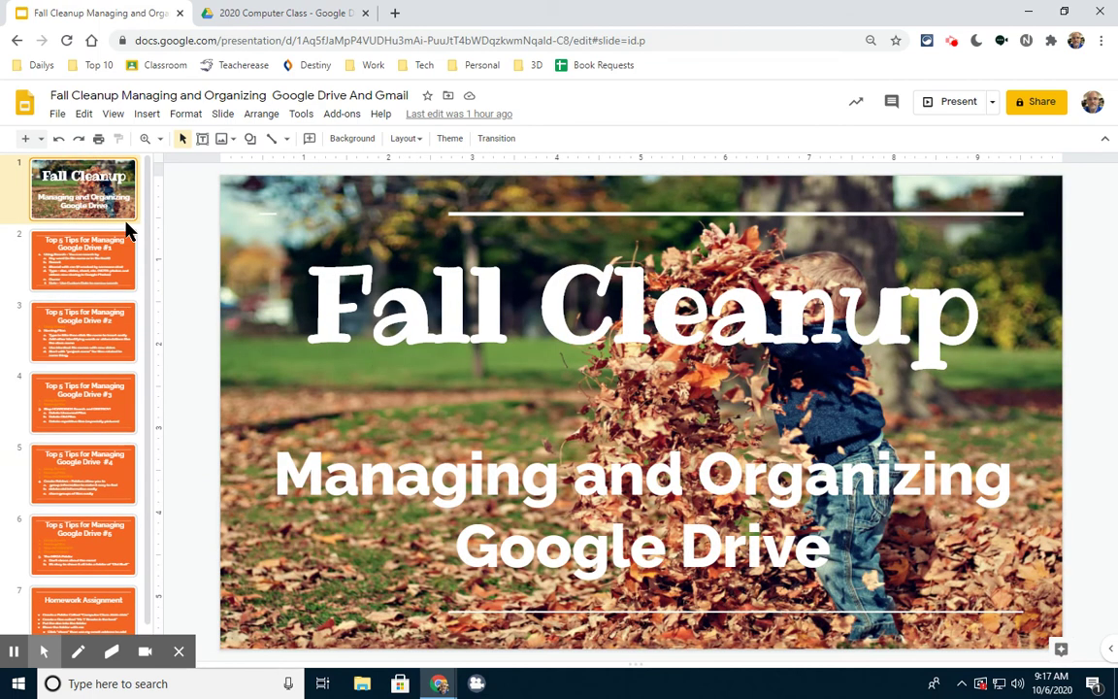